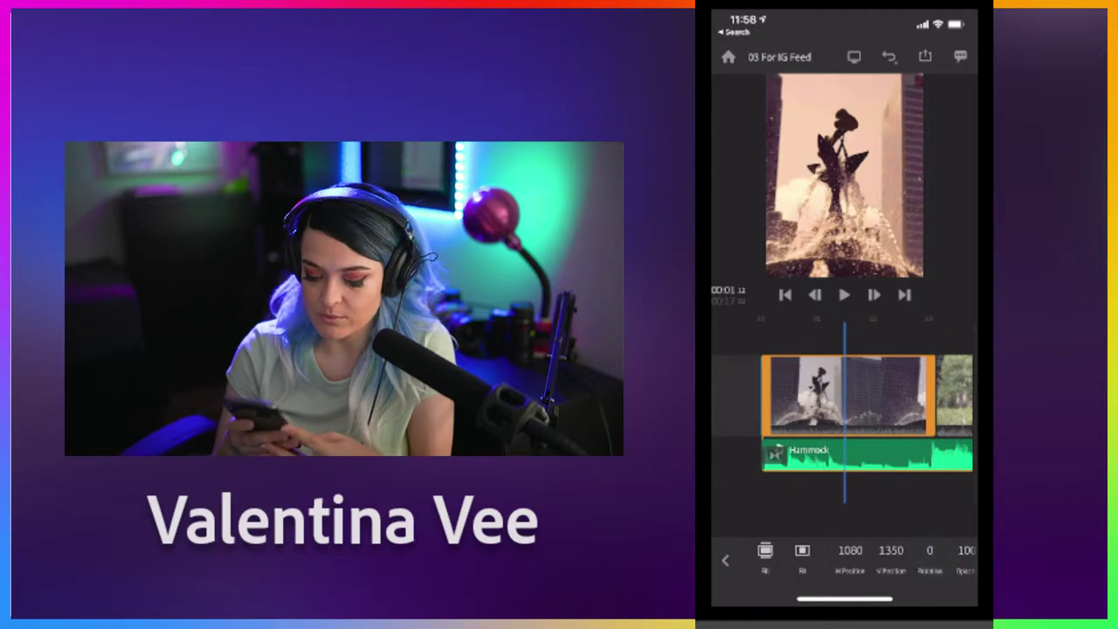
- Set the fountain statue clip's horizontal position to 1212
left_click(849, 559)
left_click_drag(824, 519, 830, 519)
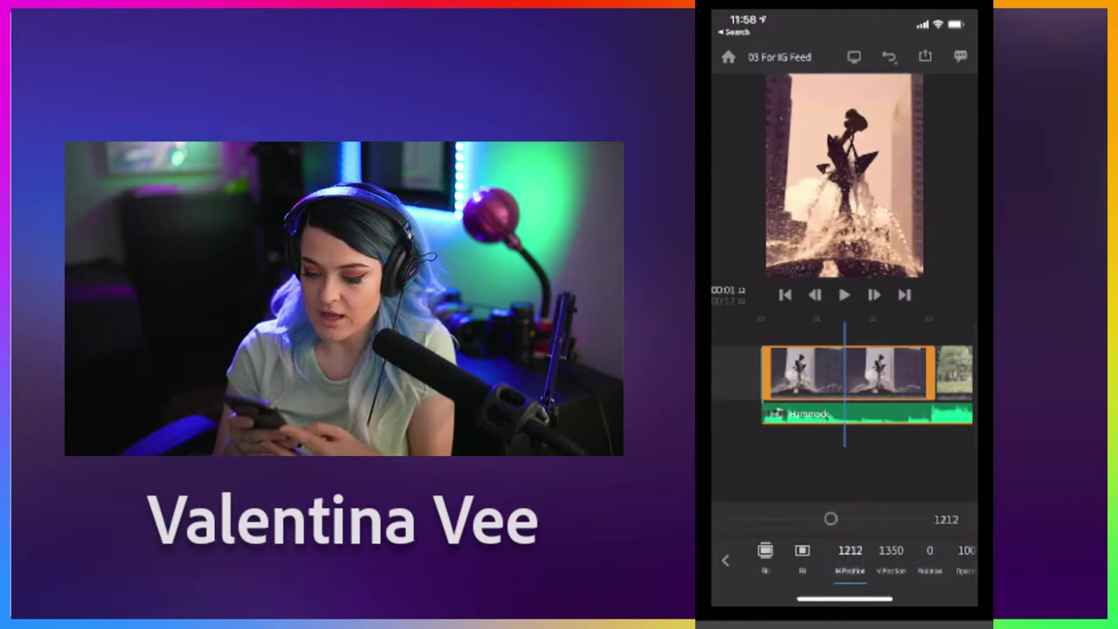
left_click(725, 560)
- Apply the Auto Reframe motion effect to the pigeon clip, the second clip in the sequence
left_click_drag(876, 483, 791, 509)
left_click_drag(912, 477, 807, 492)
left_click_drag(888, 490, 932, 468)
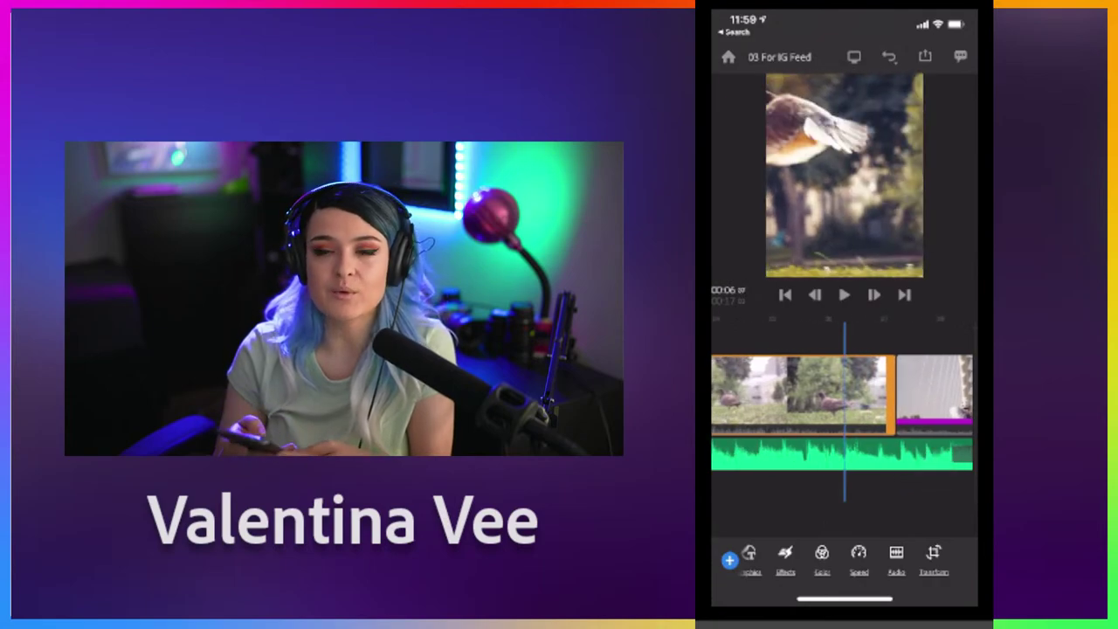
left_click_drag(834, 484, 902, 471)
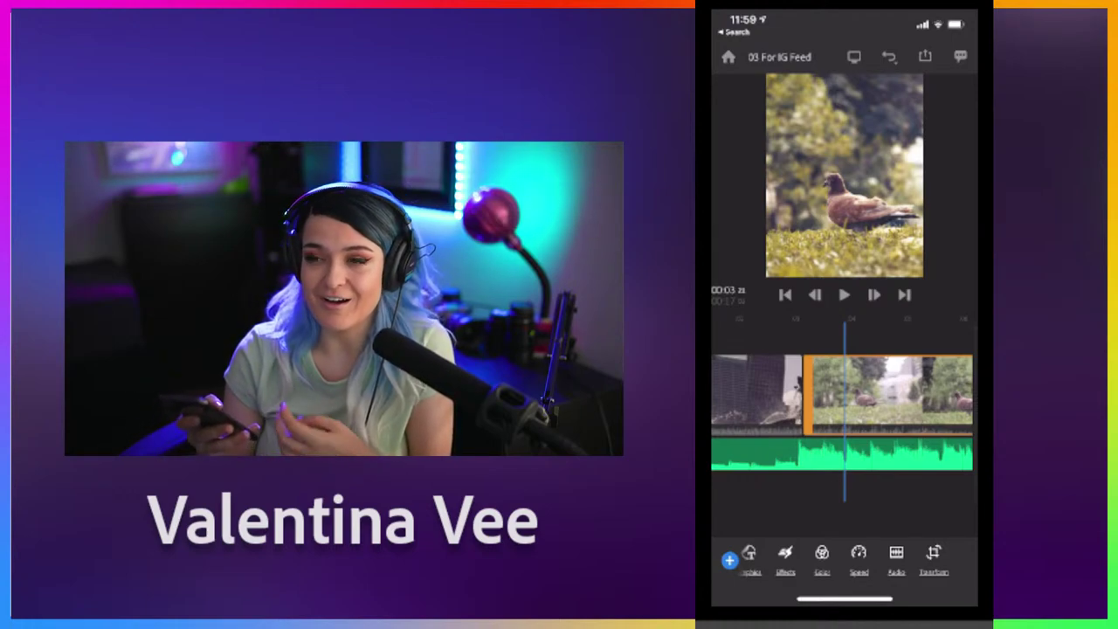
scroll(843, 559, "left", 3)
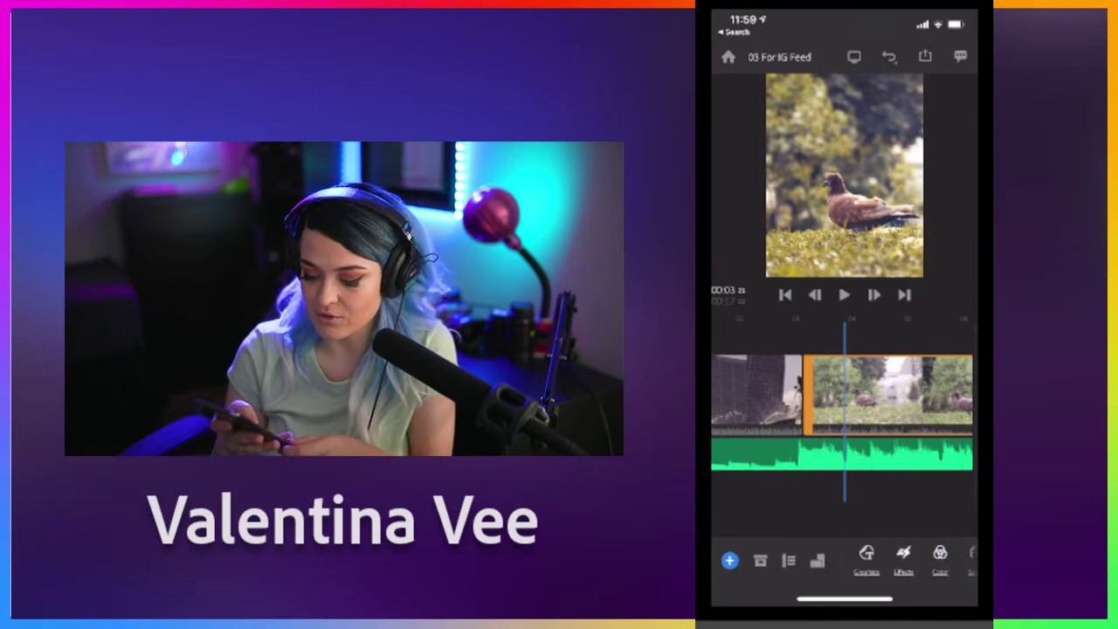
left_click(901, 555)
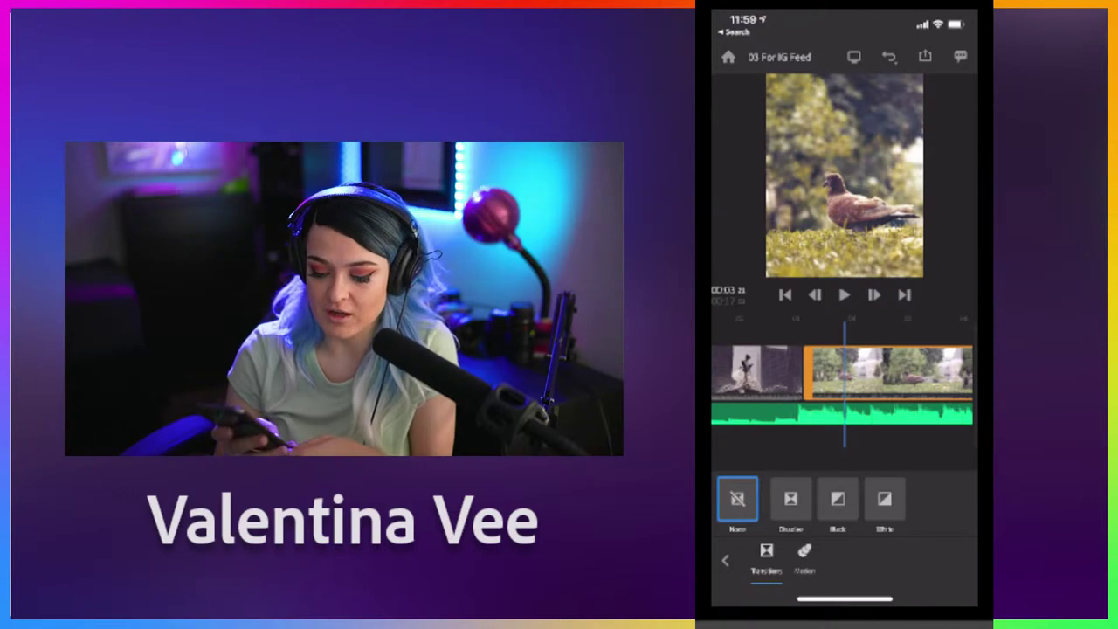
left_click(805, 551)
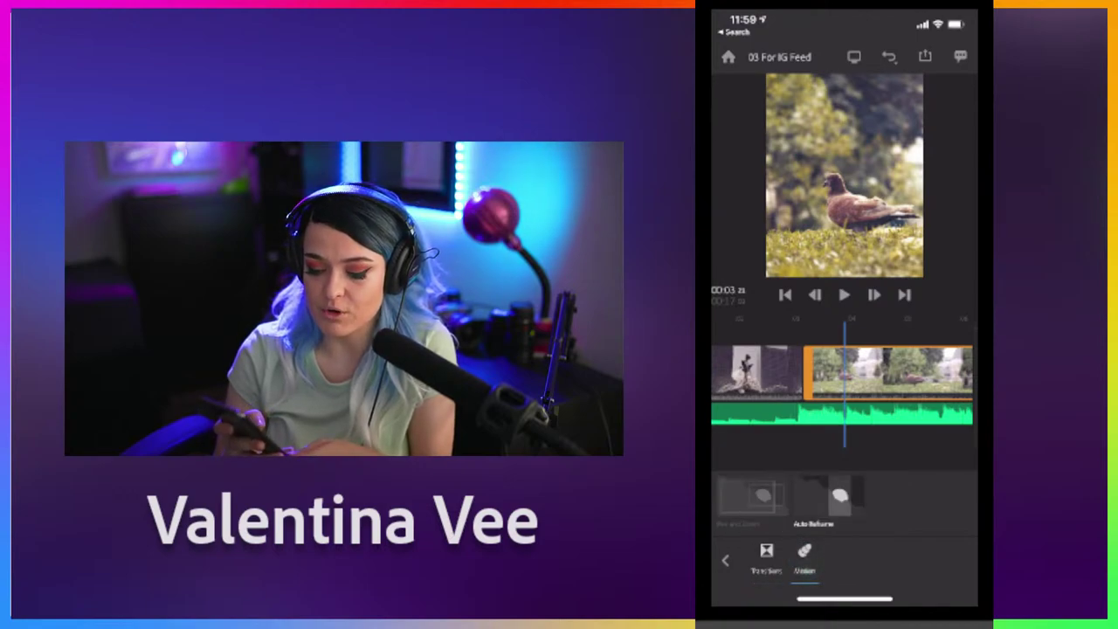
left_click(828, 496)
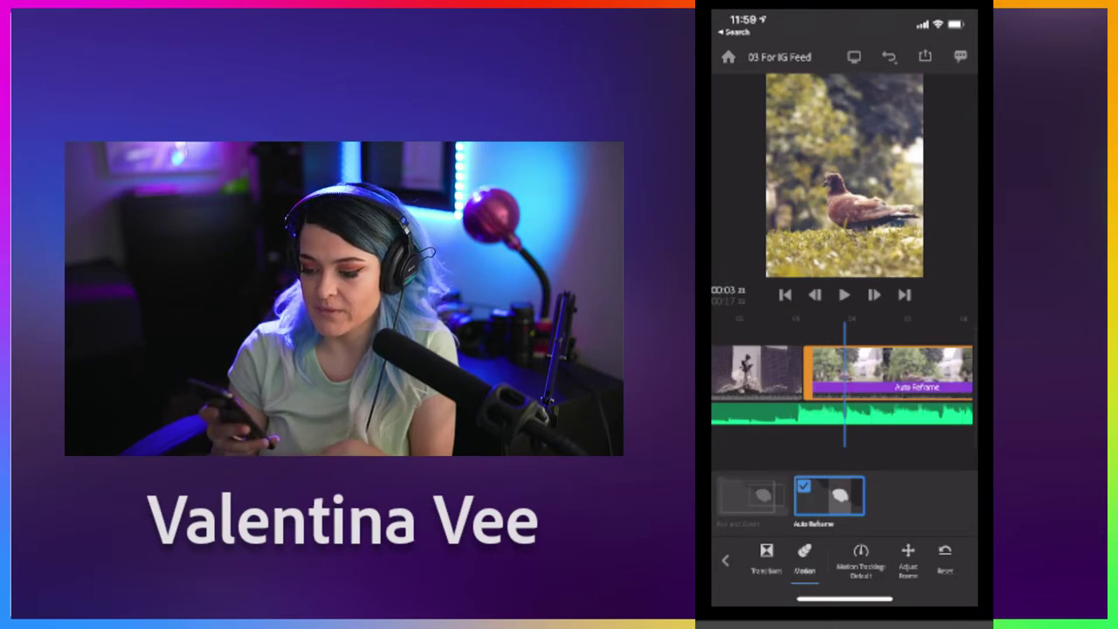
- Play back the reframed pigeon clip to check how the frame follows the bird
scroll(845, 432, "down", 3)
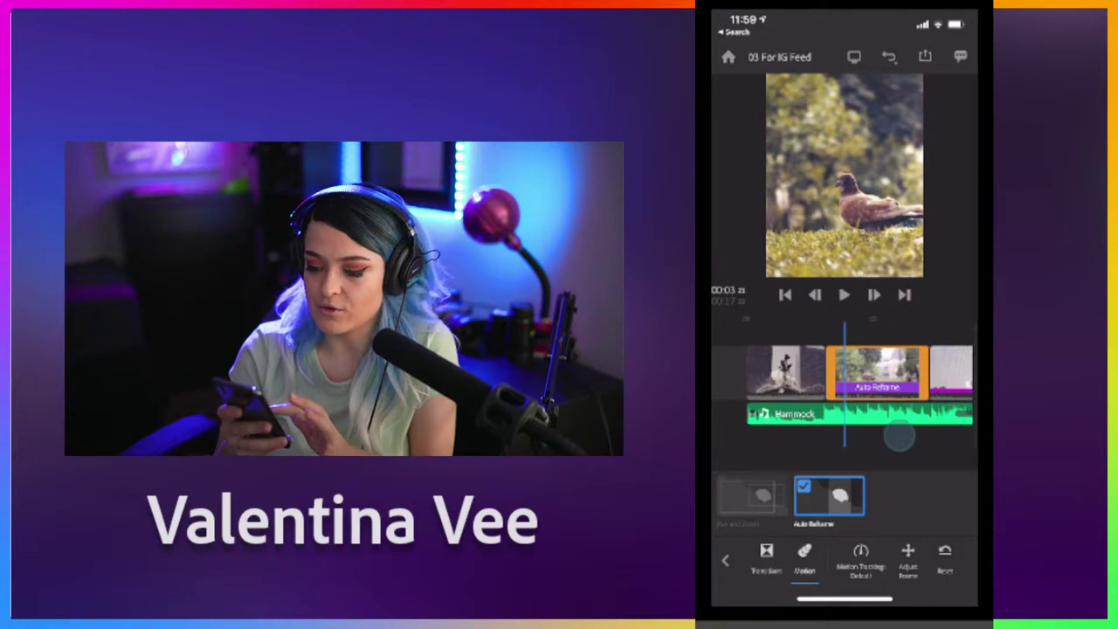
scroll(900, 435, "up", 3)
left_click(844, 295)
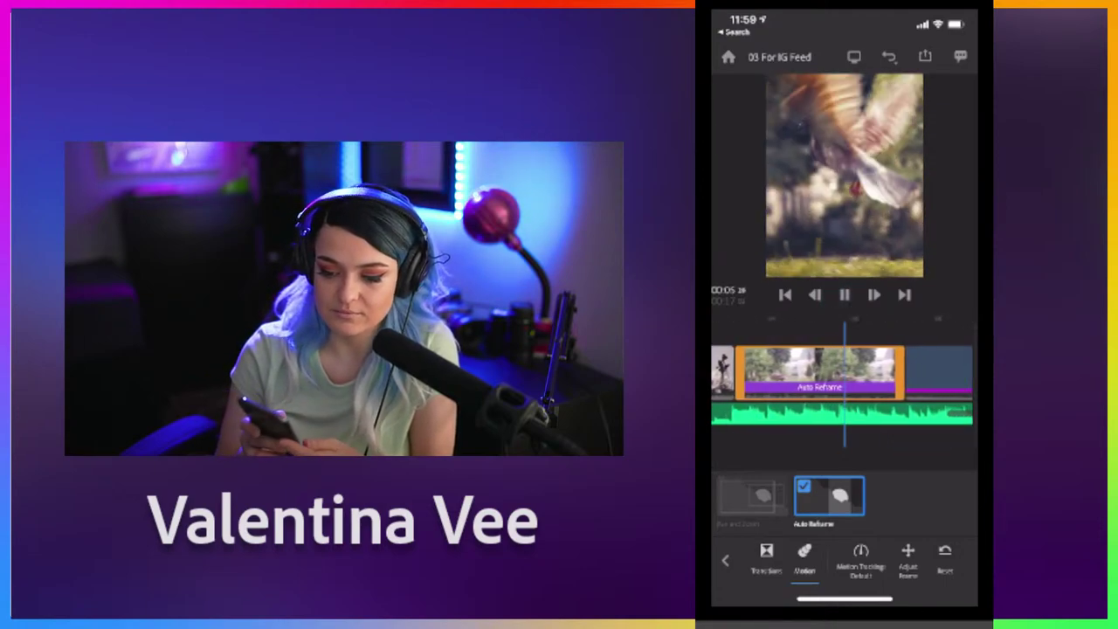
left_click(844, 295)
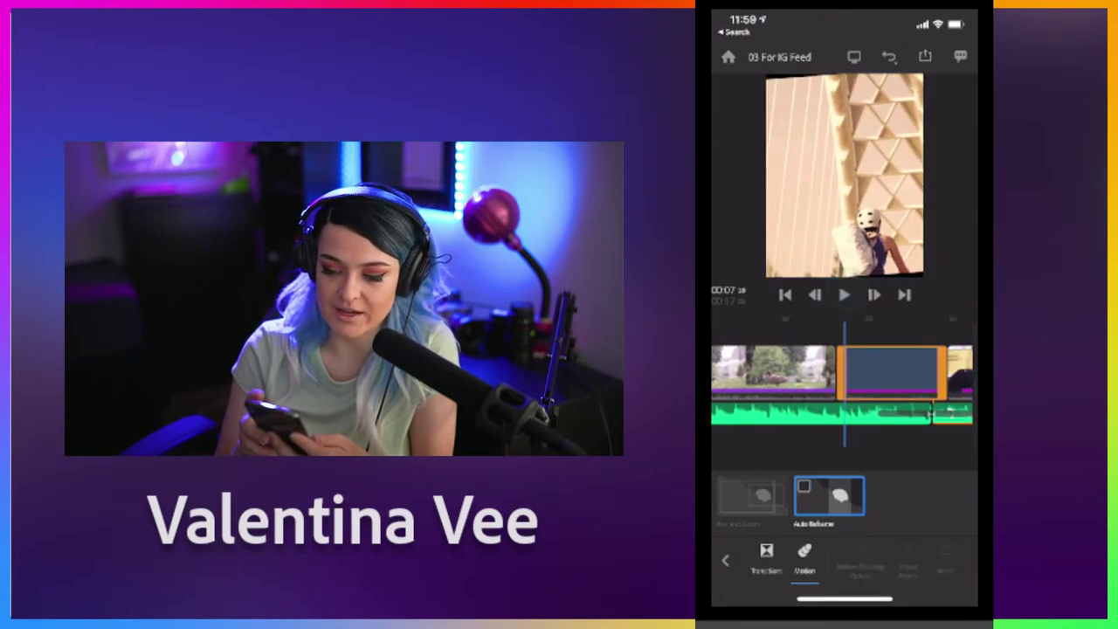
- Apply Auto Reframe to the clip at about 10 seconds of the person photographing with a phone
left_click_drag(816, 433, 733, 437)
mouse_move(895, 435)
left_mouse_down()
mouse_move(856, 433)
mouse_move(916, 429)
left_mouse_up()
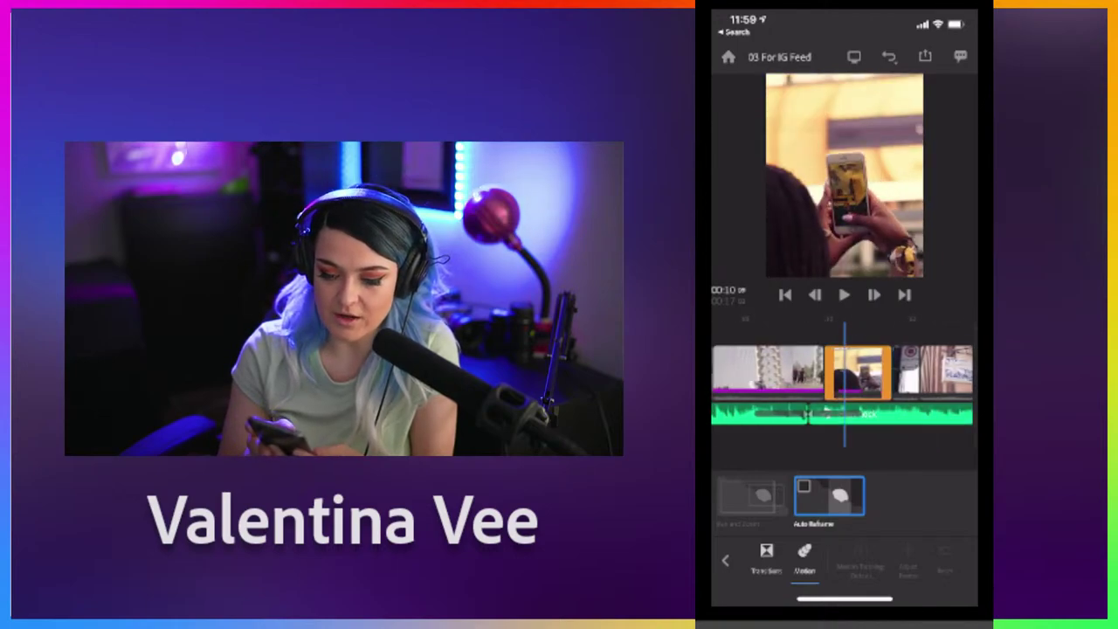
left_click(829, 495)
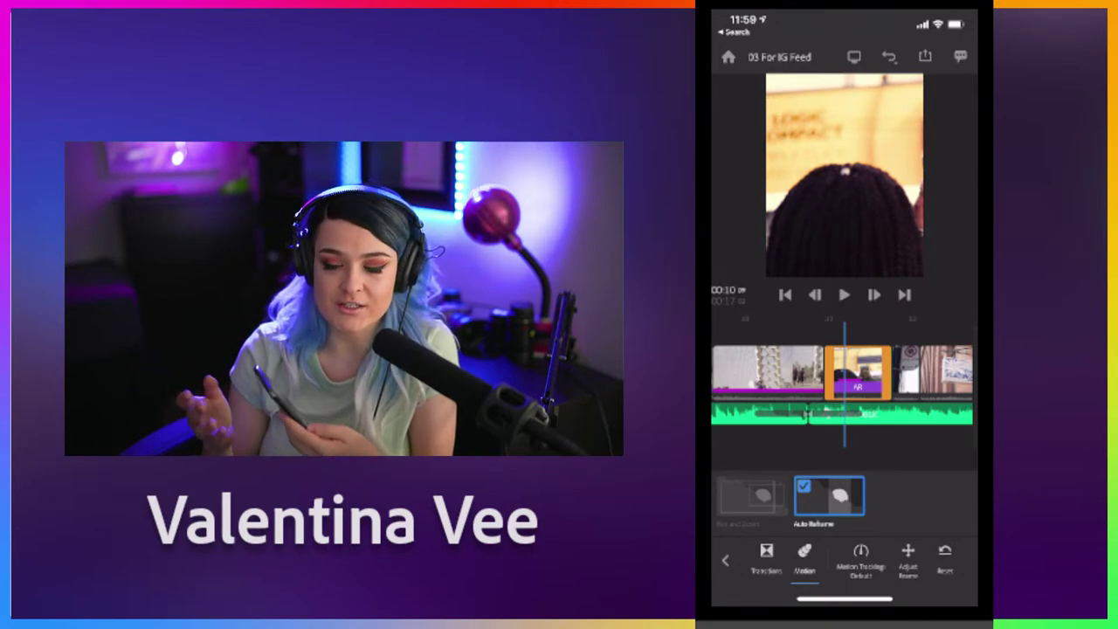
- Adjust the Auto Reframe frame of the phone photographer clip so it includes both the head and the raised phone, and apply it
left_click_drag(918, 441, 887, 454)
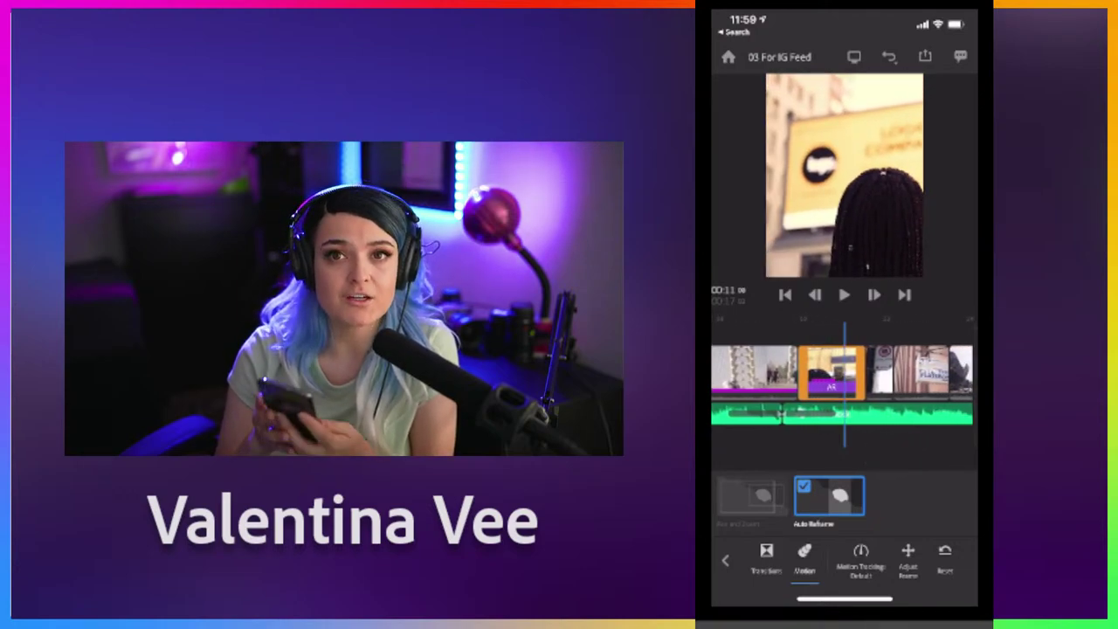
left_click(908, 555)
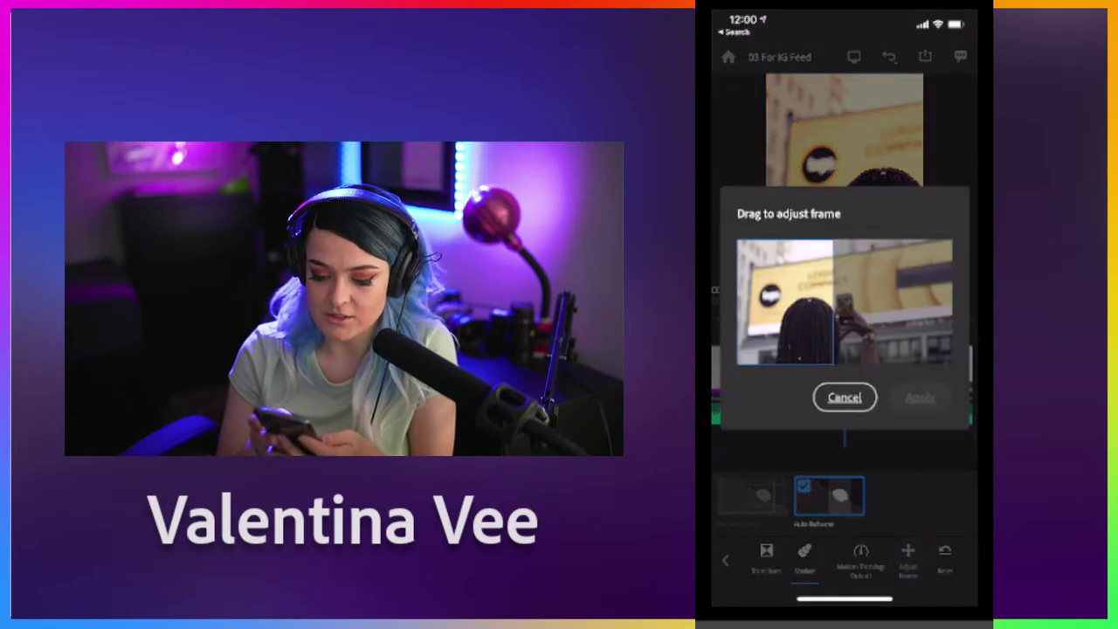
left_click_drag(801, 341, 860, 365)
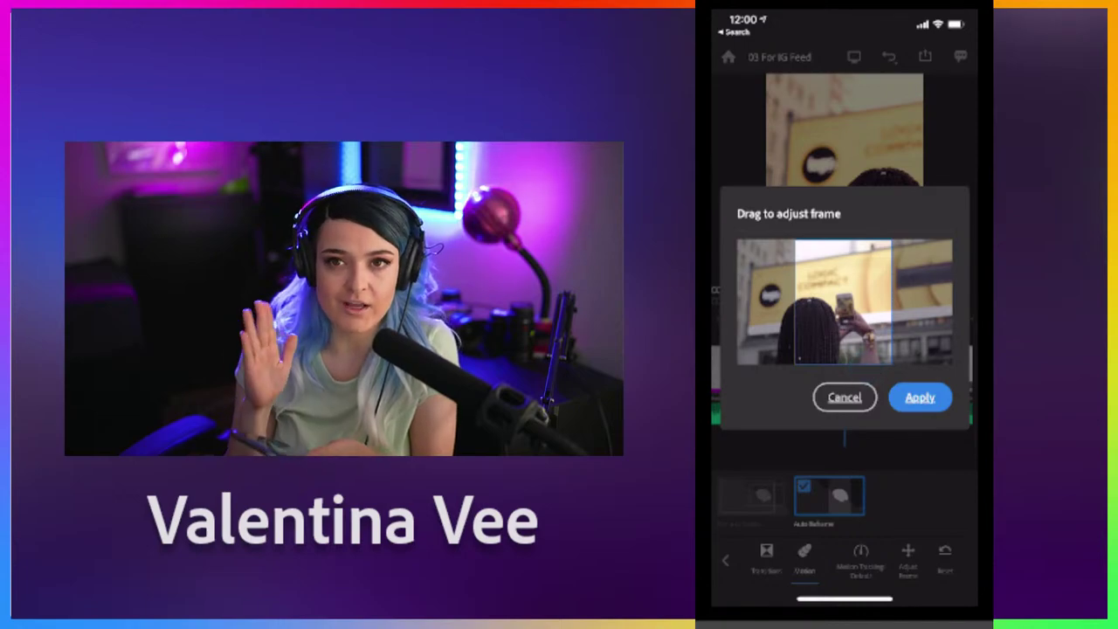
left_click(920, 397)
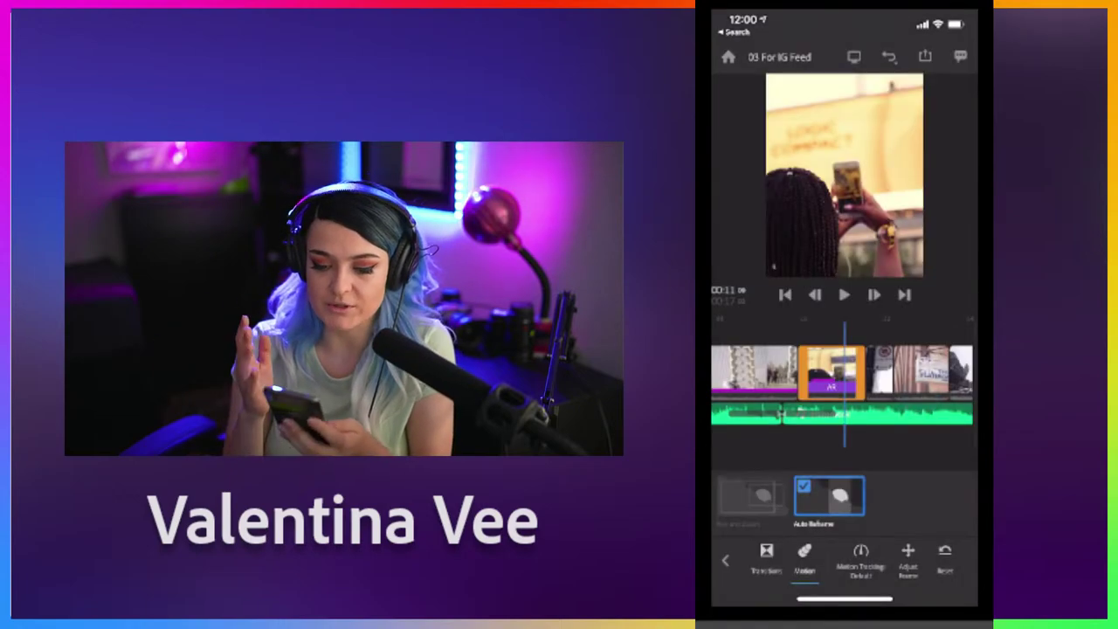
mouse_move(883, 424)
left_mouse_down()
mouse_move(920, 424)
mouse_move(879, 424)
mouse_move(901, 426)
left_mouse_up()
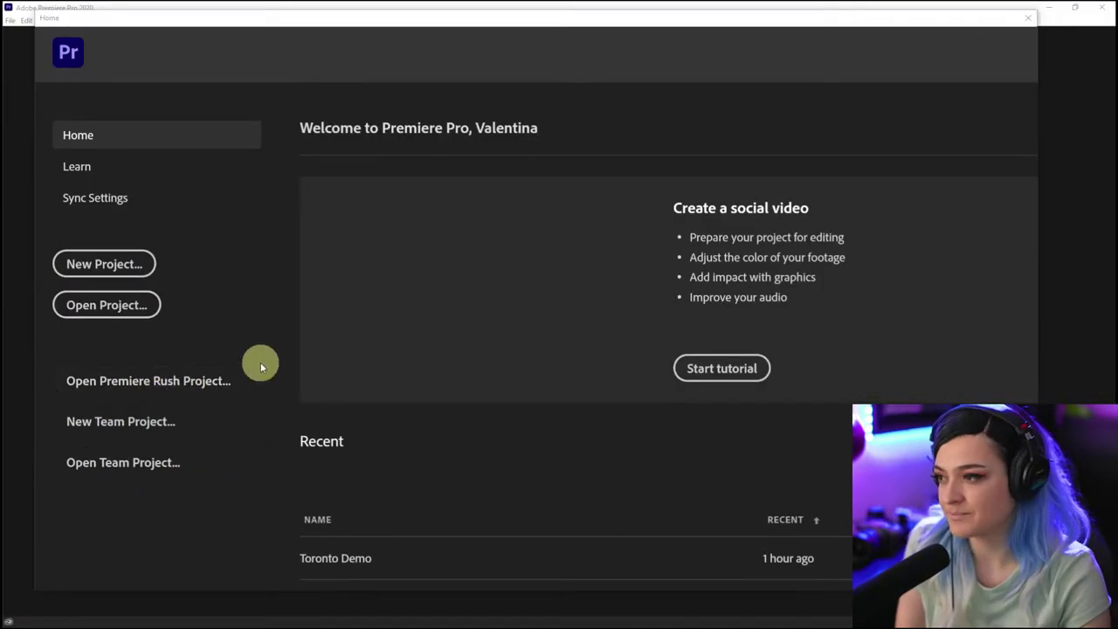
- Switch to Premiere Pro and open the Premiere Rush project Toronto Demo
left_click(217, 381)
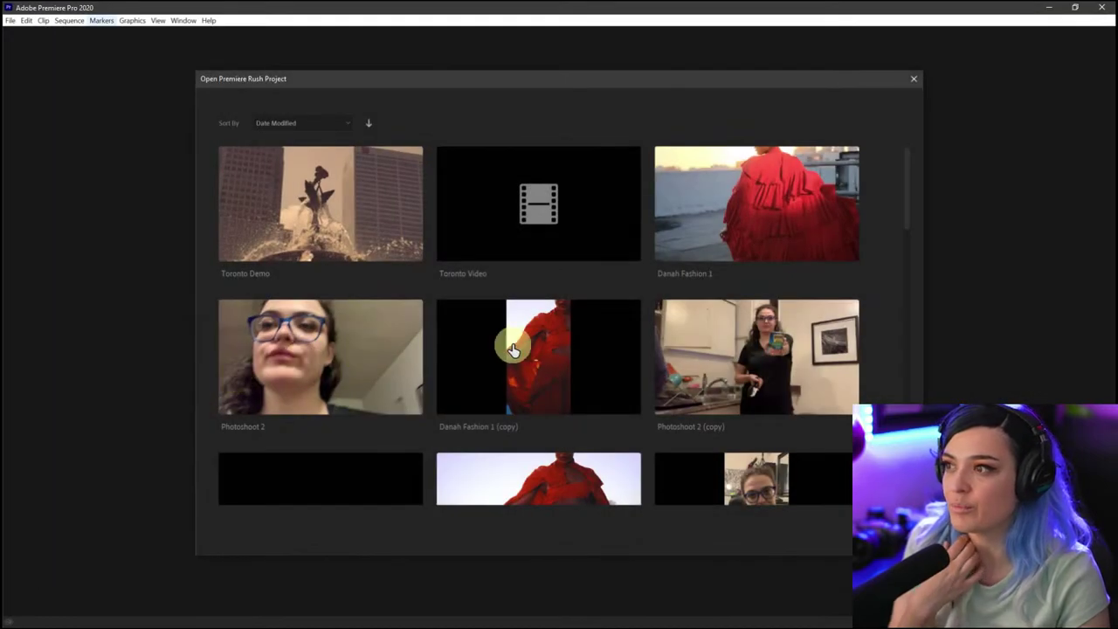
mouse_move(951, 181)
left_mouse_down()
mouse_move(312, 109)
mouse_move(944, 324)
mouse_move(392, 539)
mouse_move(519, 545)
left_mouse_up()
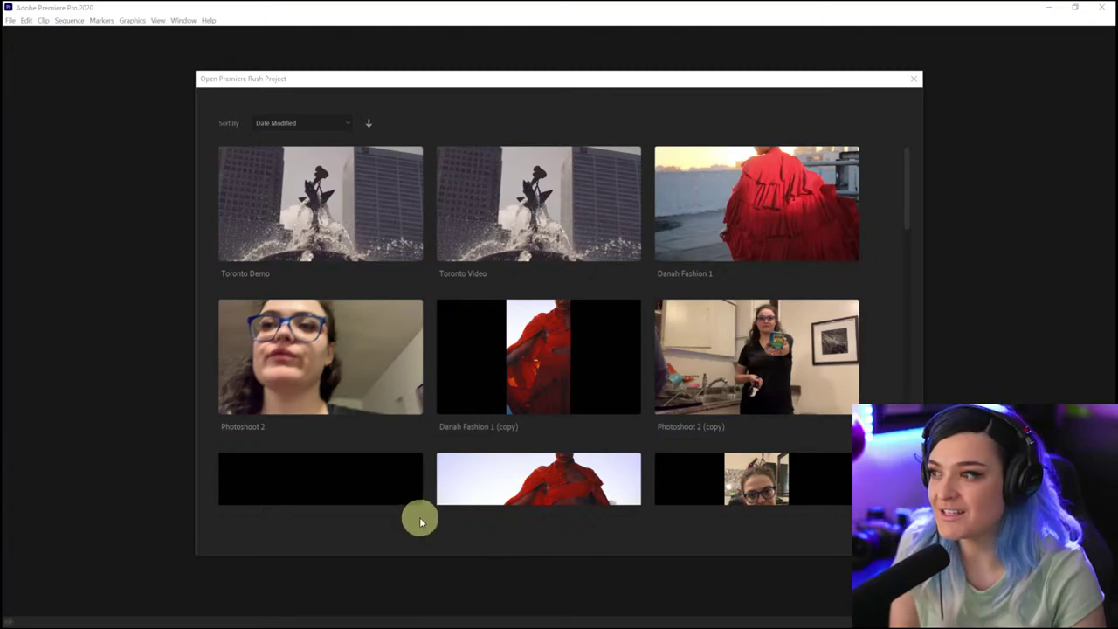
left_click(306, 220)
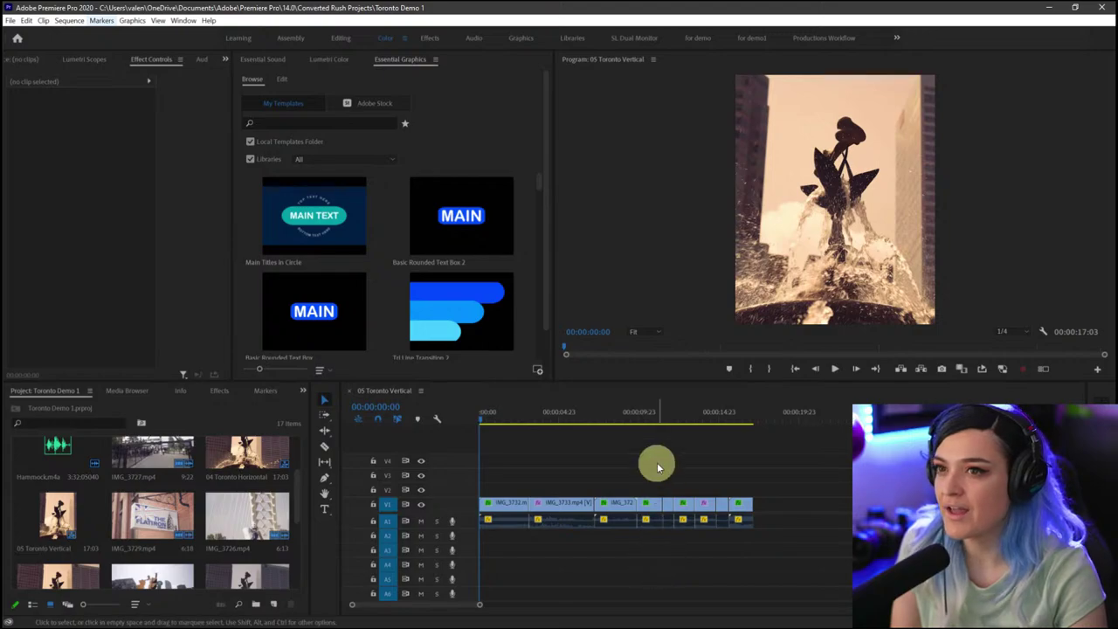
- Open the 03 For IG Feed sequence in place of 05 Toronto Vertical and move the playhead to 00:00:12:23
mouse_move(873, 224)
left_mouse_down()
mouse_move(811, 400)
mouse_move(632, 111)
mouse_move(642, 257)
left_mouse_up()
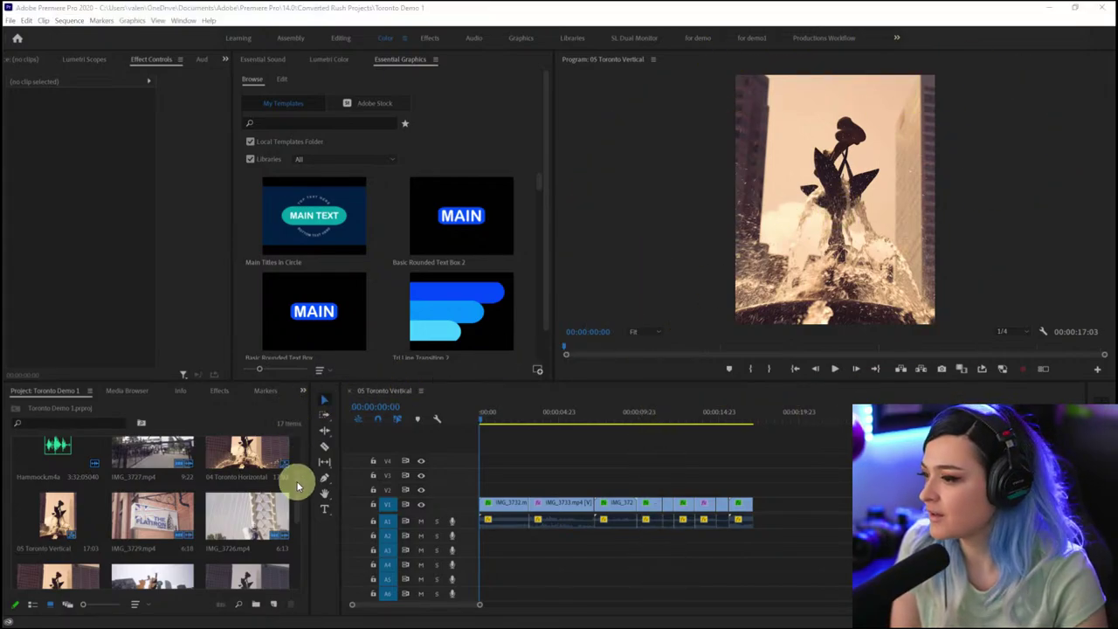
scroll(300, 489, "down", 2)
scroll(297, 533, "down", 3)
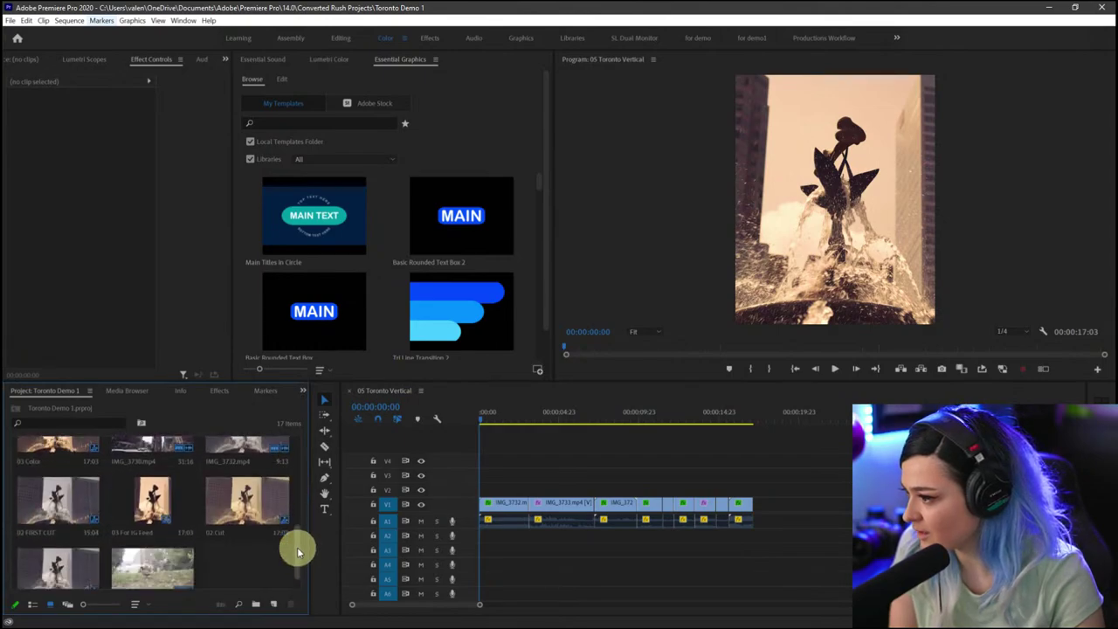
scroll(288, 542, "up", 1)
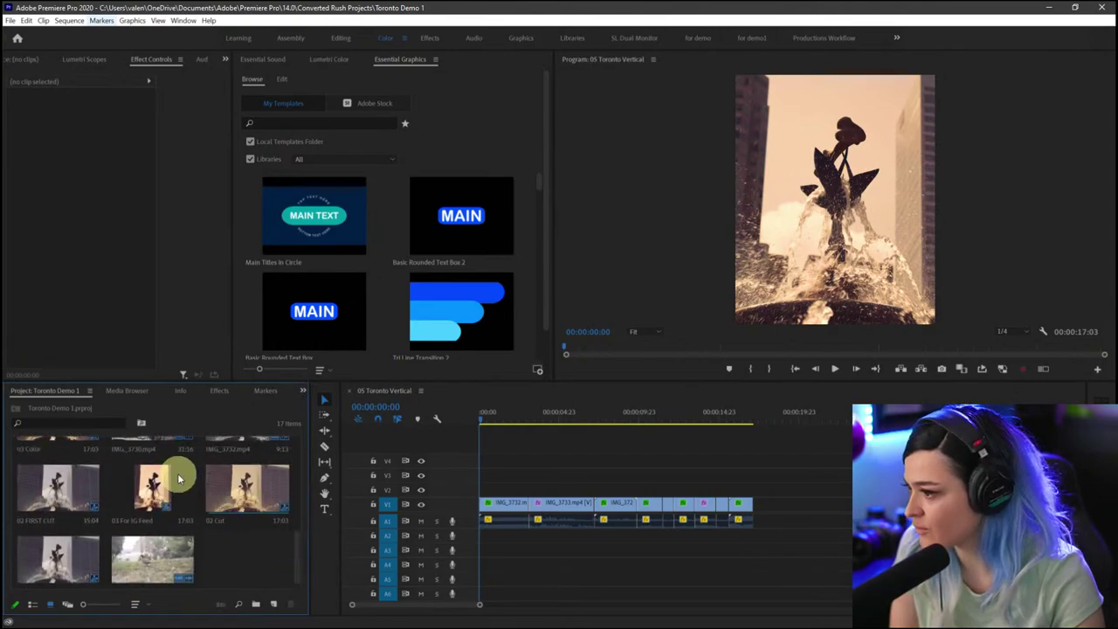
double_click(157, 487)
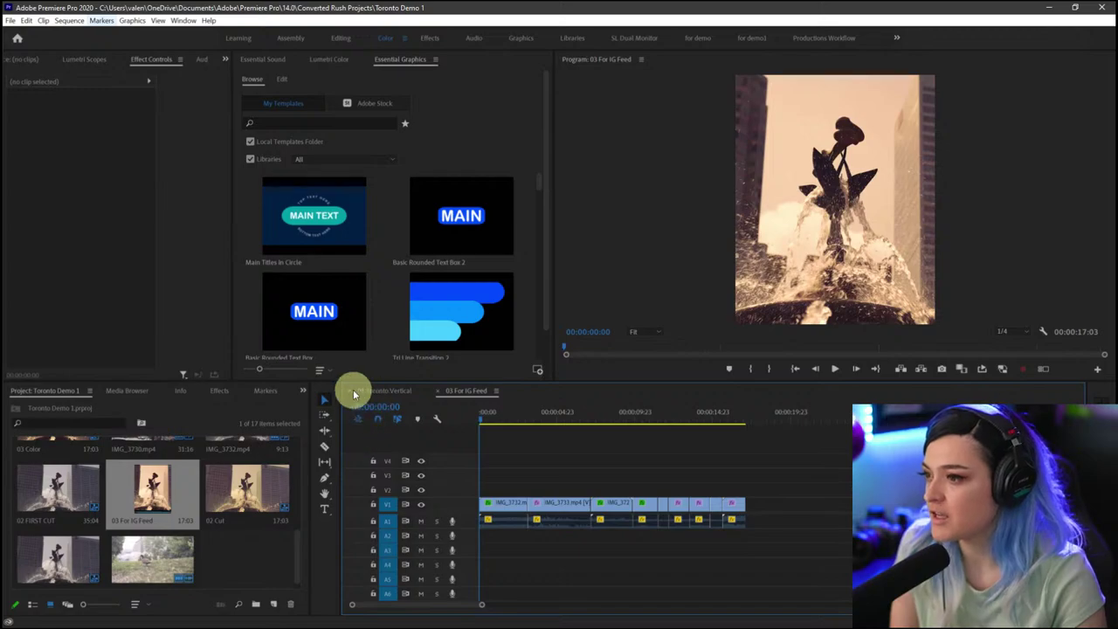
left_click(356, 391)
left_click_drag(628, 412, 684, 421)
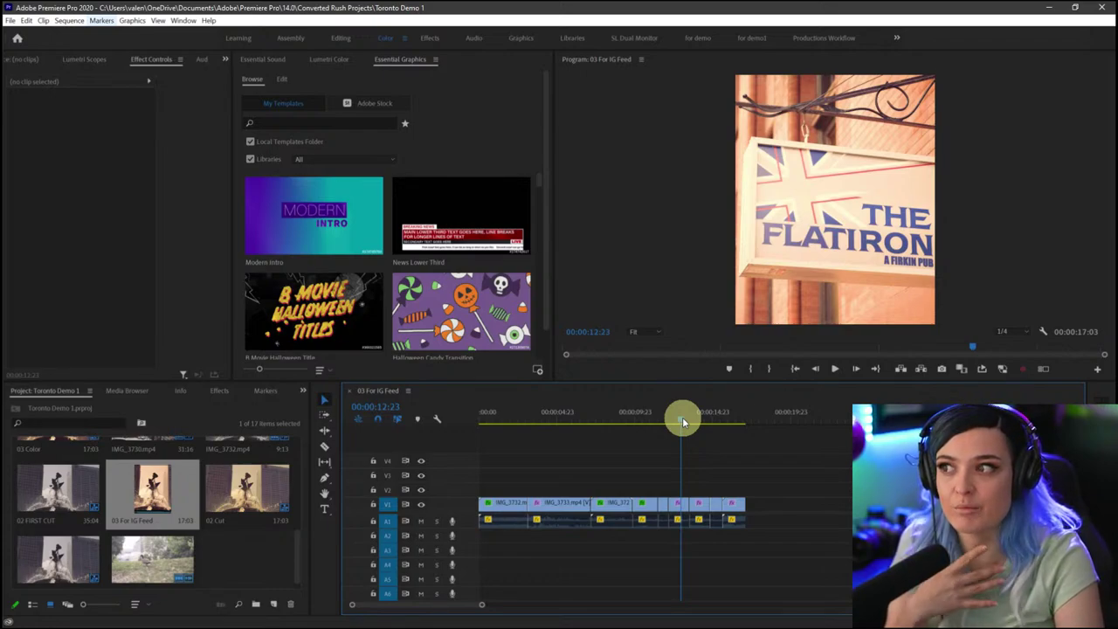
- Close the Essential Graphics, Lumetri Color and Essential Sound panels
left_click(349, 67)
left_click(435, 58)
left_click(454, 63)
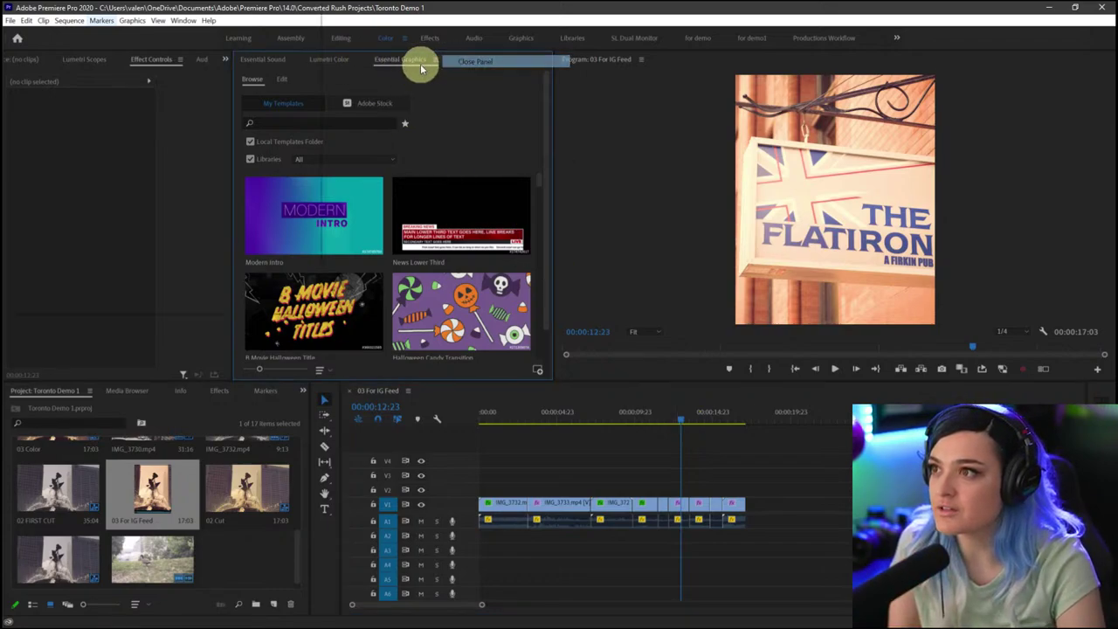
left_click(358, 59)
left_click(367, 61)
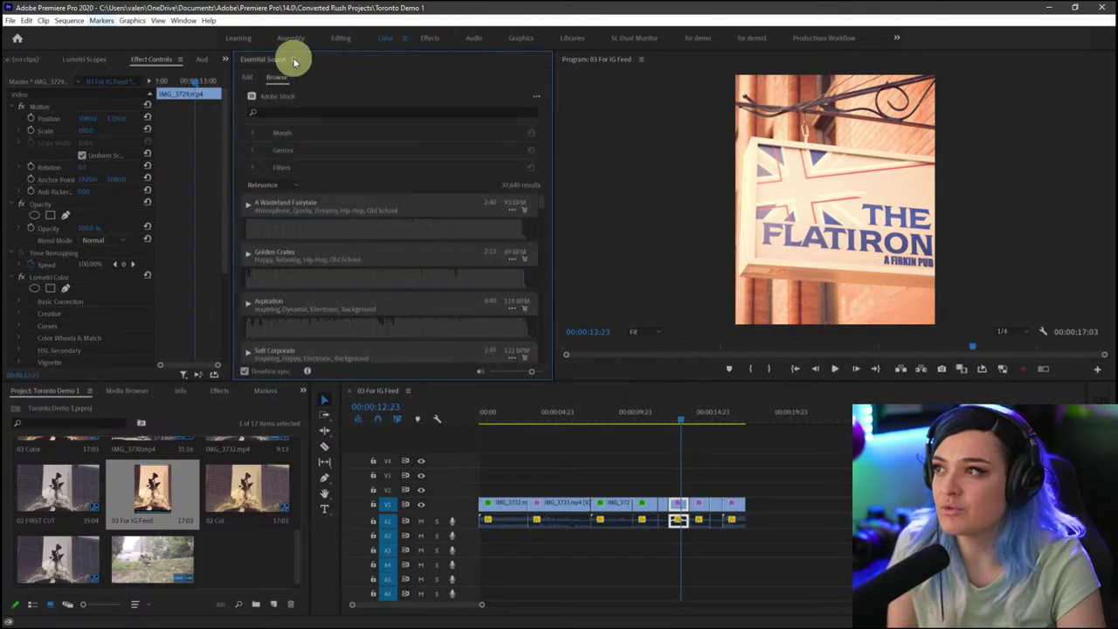
left_click(294, 59)
left_click(304, 63)
left_click(530, 210)
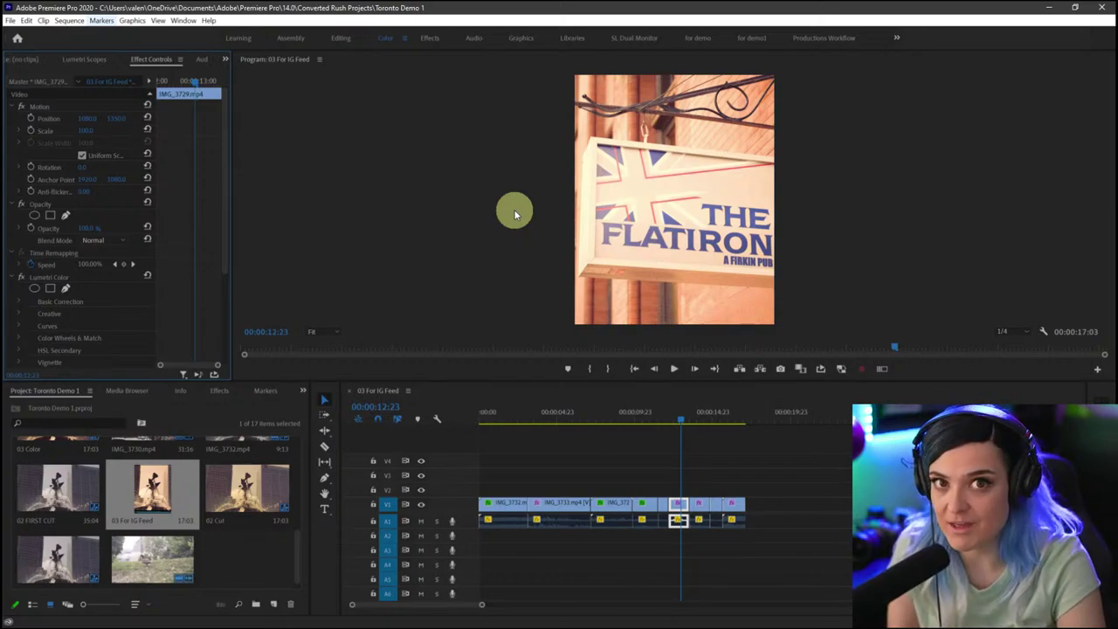
mouse_move(849, 127)
left_mouse_down()
mouse_move(482, 391)
mouse_move(668, 65)
left_mouse_up()
key("Escape")
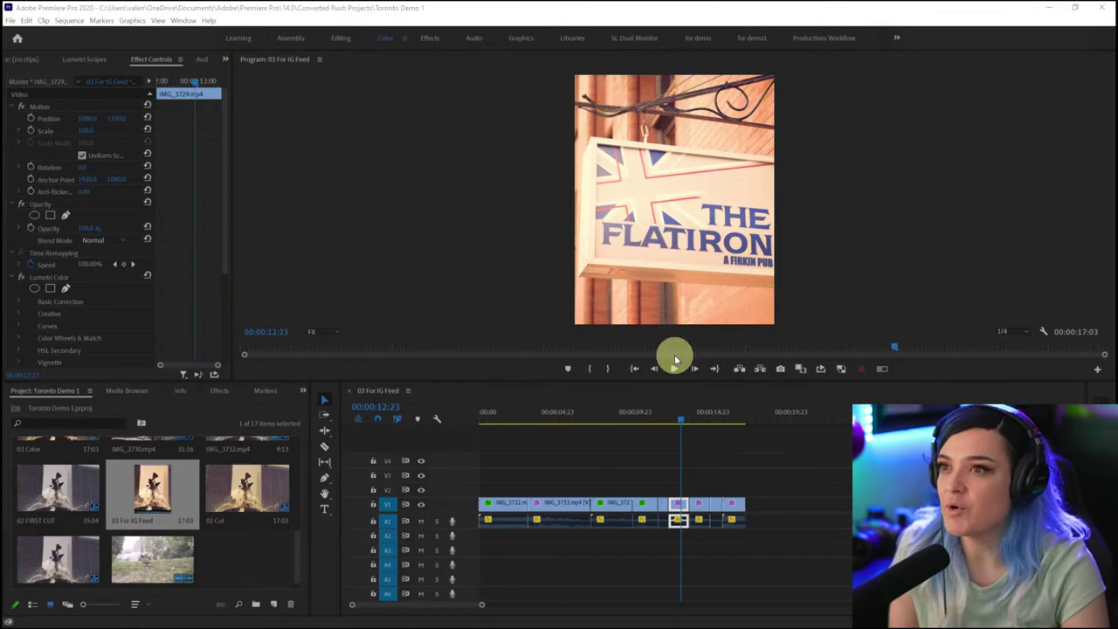
- Move the playhead to 00:00:01:13 and reopen the Essential Graphics panel with its Adobe Stock templates shown
left_click(502, 417)
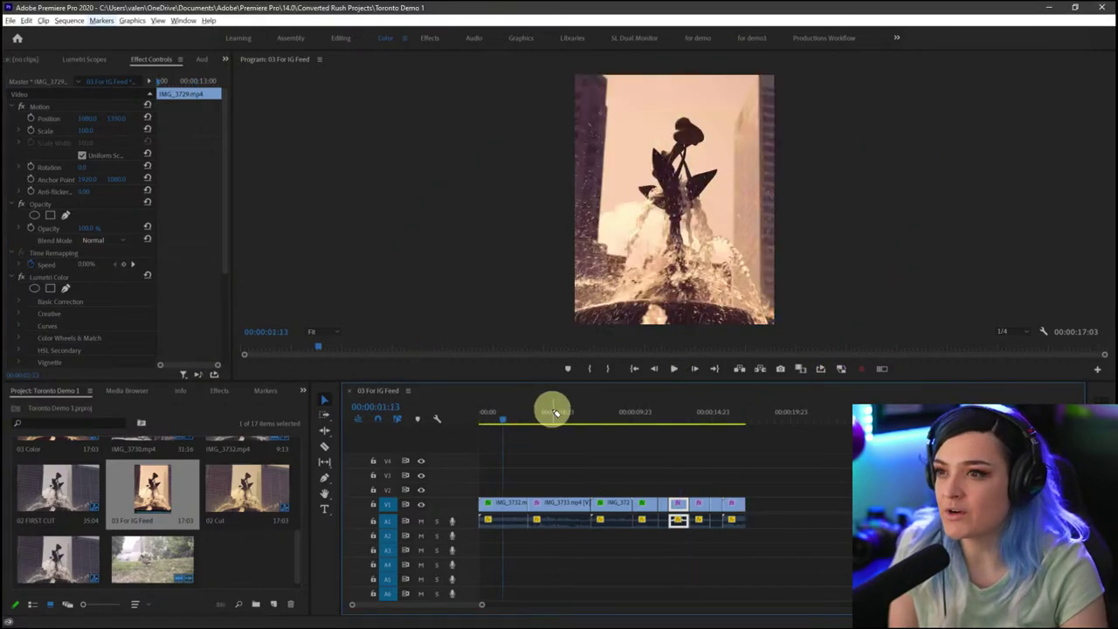
mouse_move(574, 77)
left_mouse_down()
mouse_move(589, 302)
mouse_move(641, 328)
mouse_move(804, 327)
mouse_move(793, 74)
mouse_move(544, 92)
left_mouse_up()
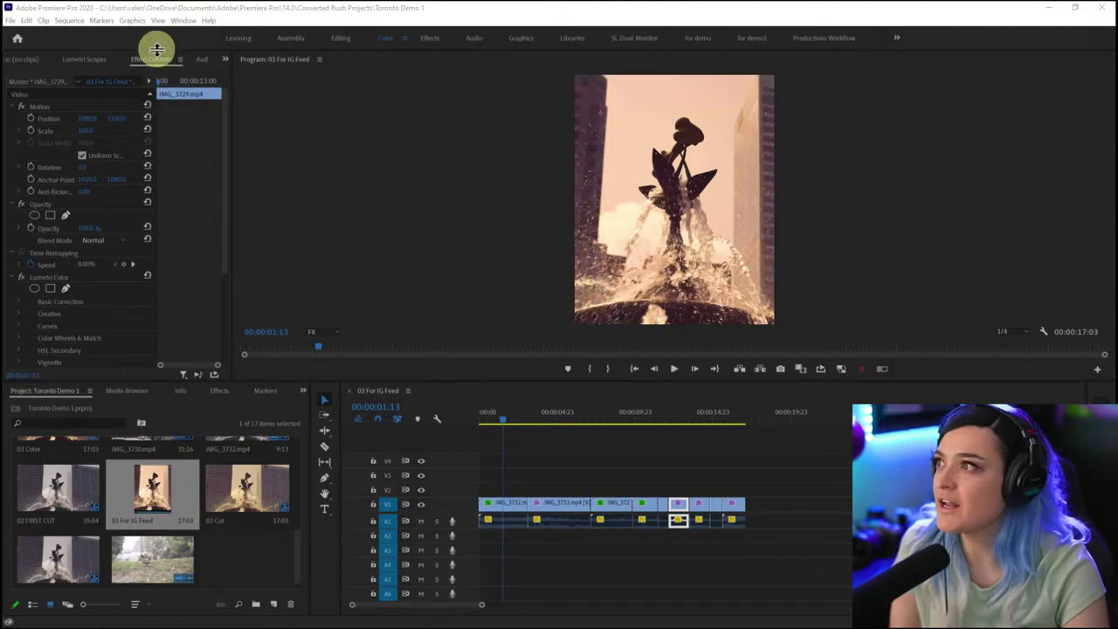
left_click(184, 20)
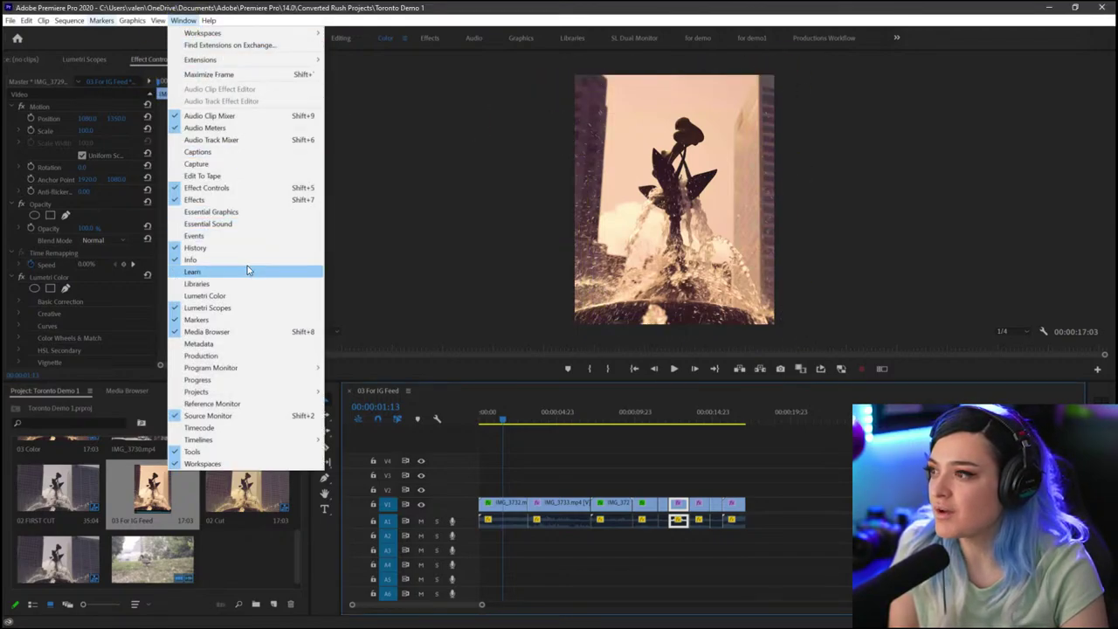
left_click(256, 214)
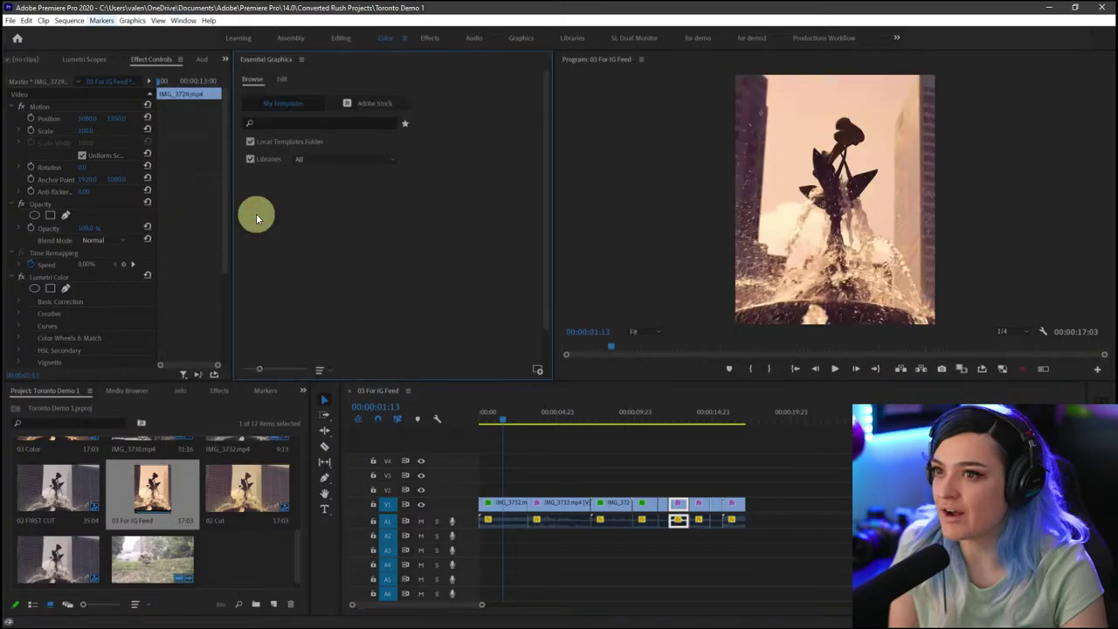
mouse_move(546, 118)
left_mouse_down()
mouse_move(160, 81)
mouse_move(504, 355)
mouse_move(306, 50)
left_mouse_up()
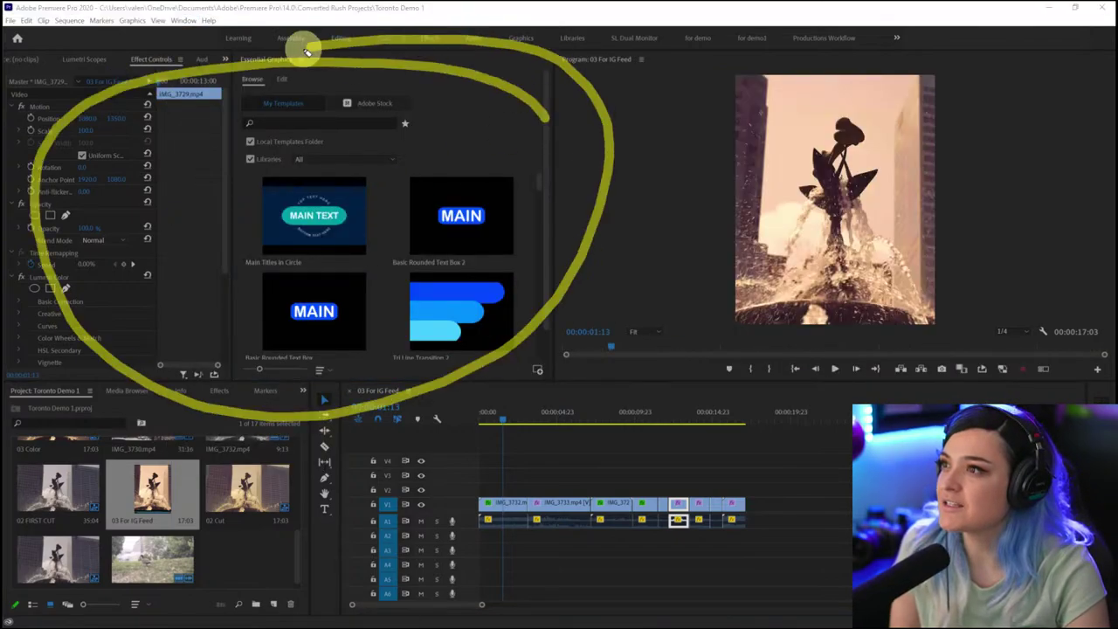
left_click(374, 104)
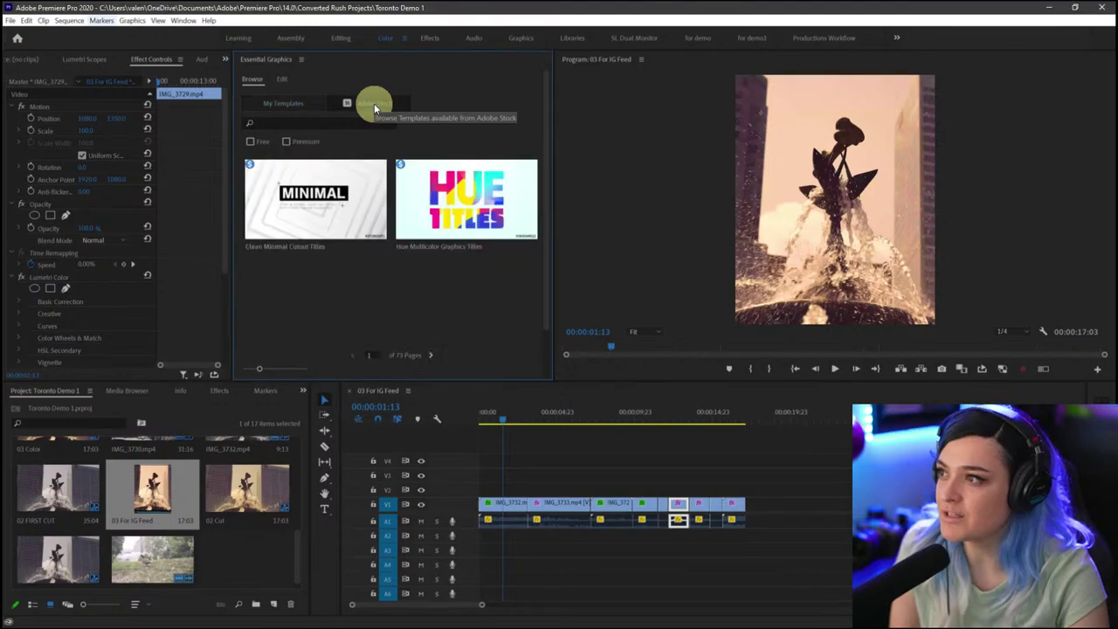
- Limit the Adobe Stock templates to free ones and search them for "title"
left_click(251, 141)
left_click(310, 122)
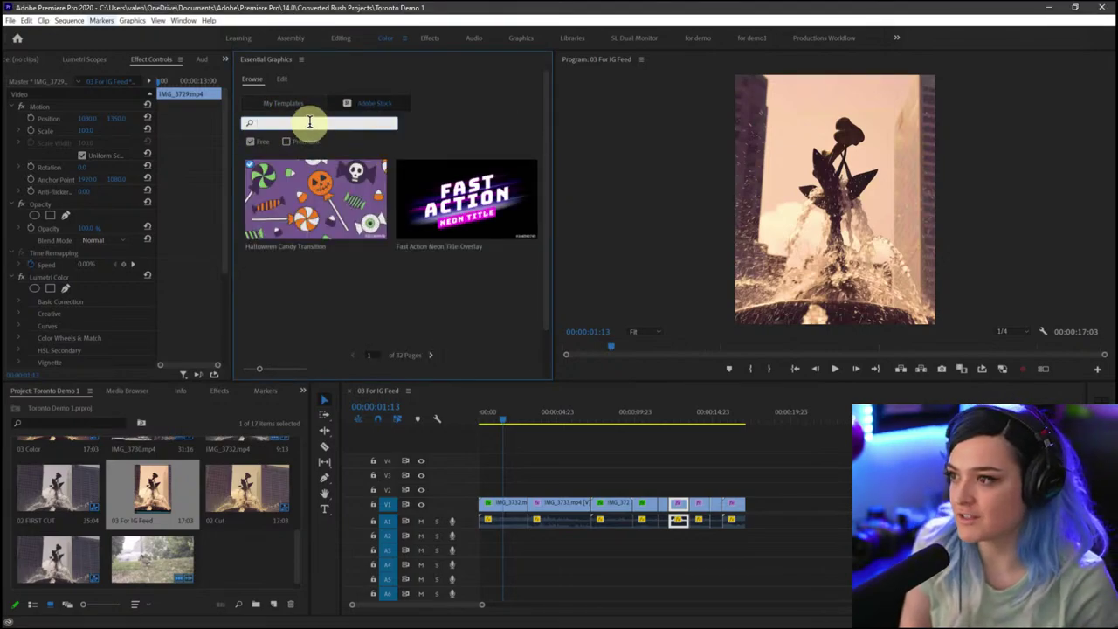
type("title")
key("Return")
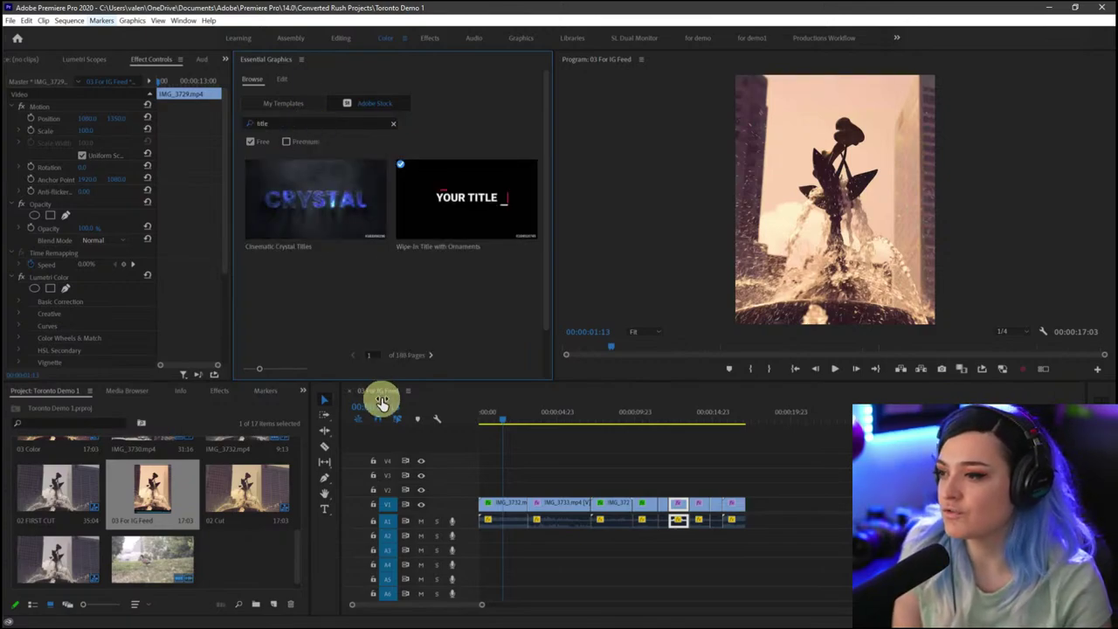
- Make the Essential Graphics panel taller and shrink its template thumbnails so nine templates fit on each page
left_click_drag(385, 382, 387, 440)
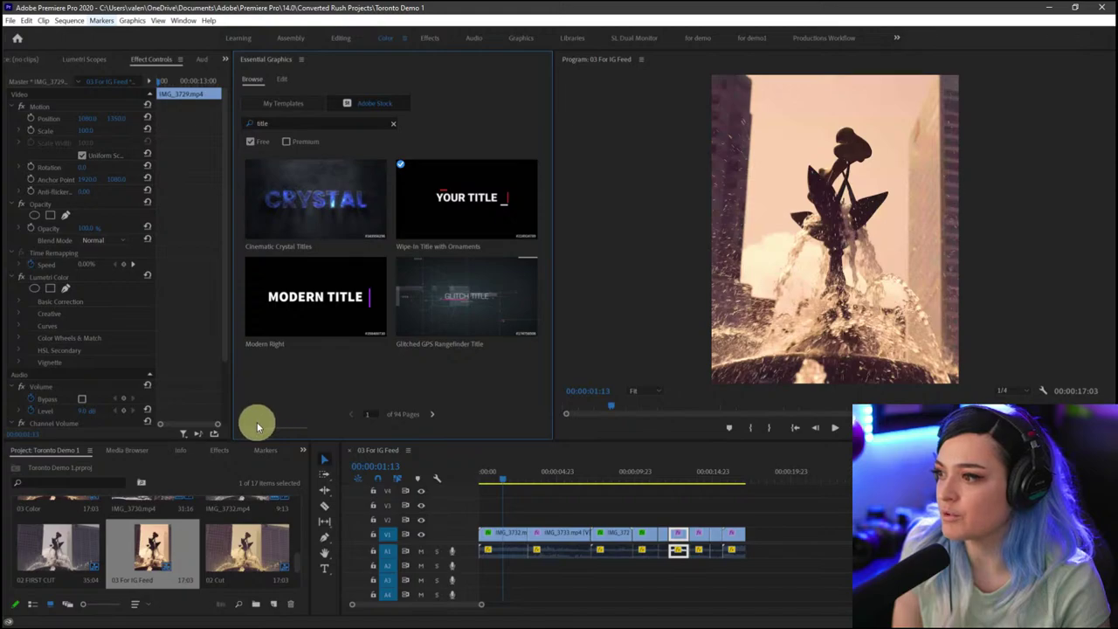
left_click_drag(256, 423, 252, 428)
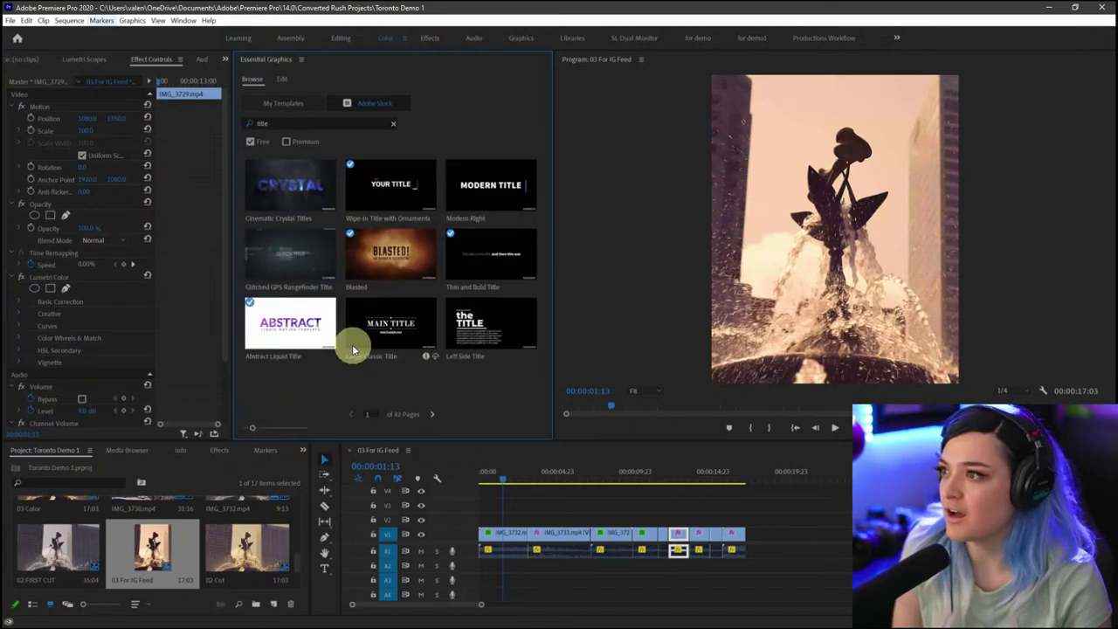
left_click_drag(515, 160, 449, 163)
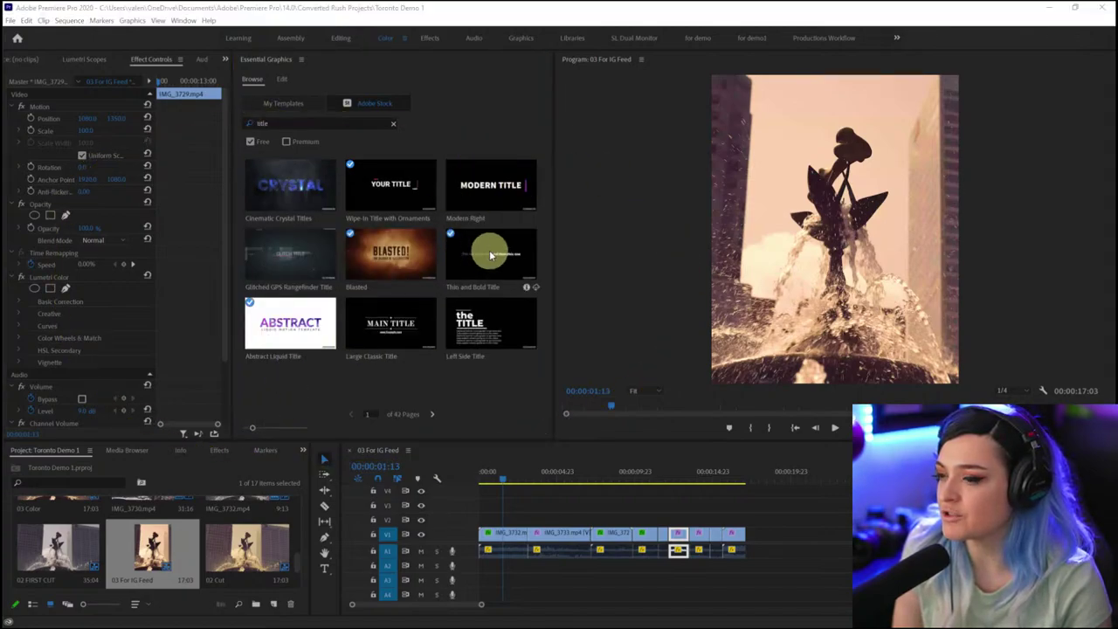
- Examine the free title templates page by page through page 12 for one that suits the video
left_click(433, 414)
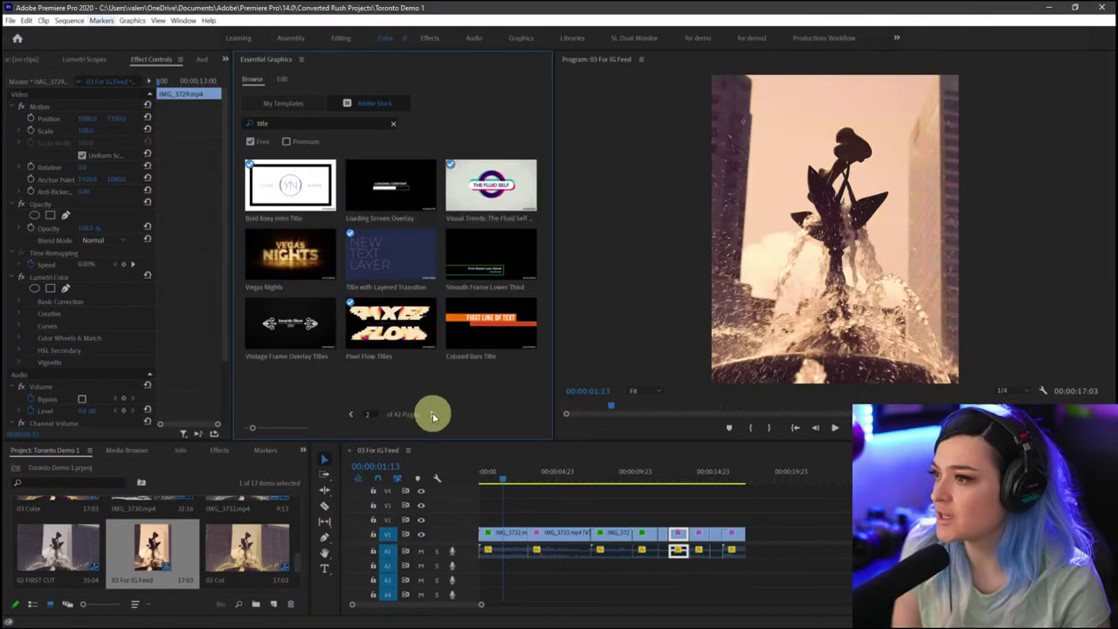
left_click(364, 249)
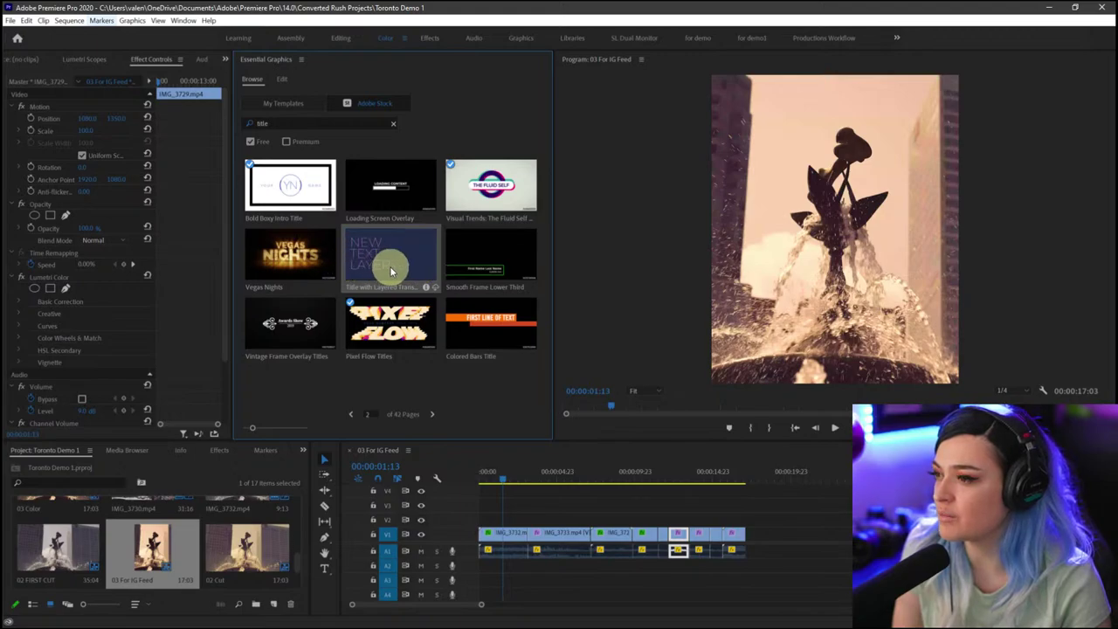
left_click(433, 414)
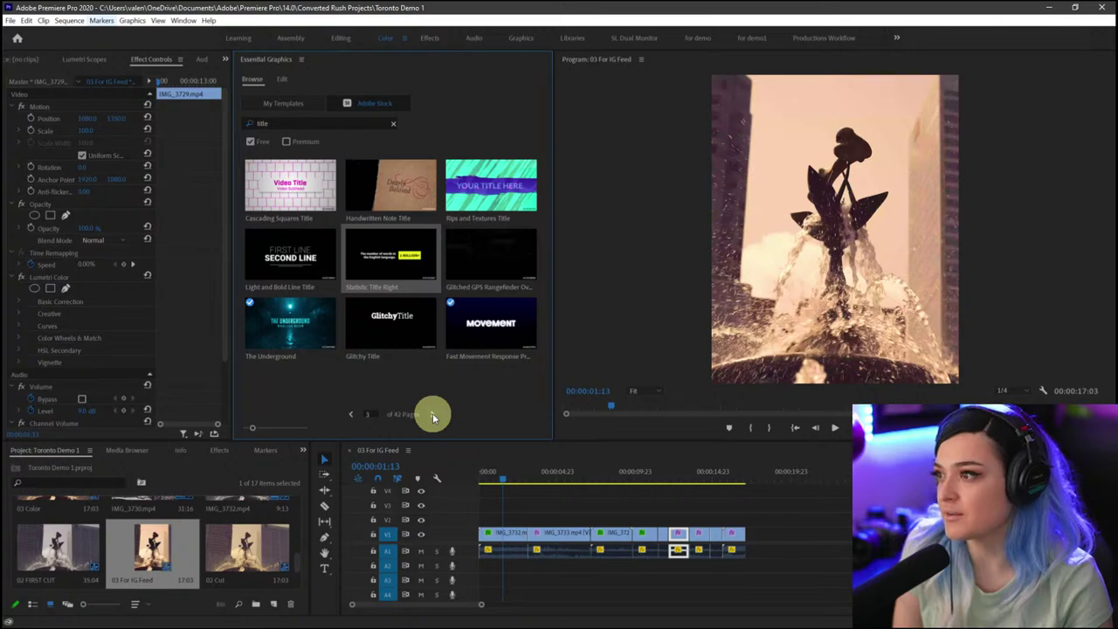
left_click(433, 414)
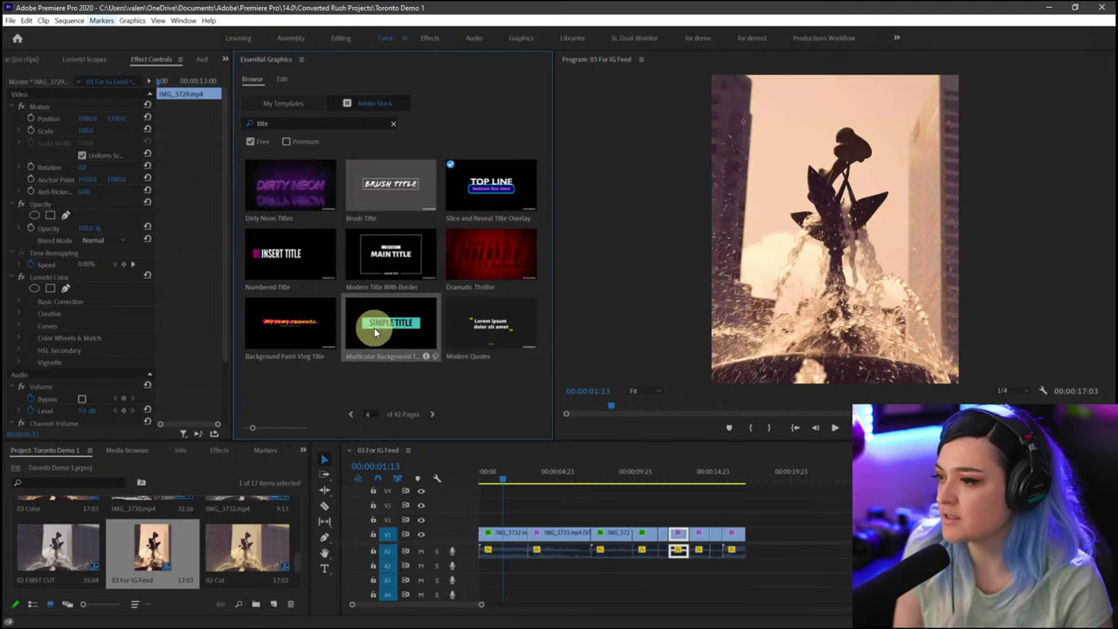
left_click(434, 415)
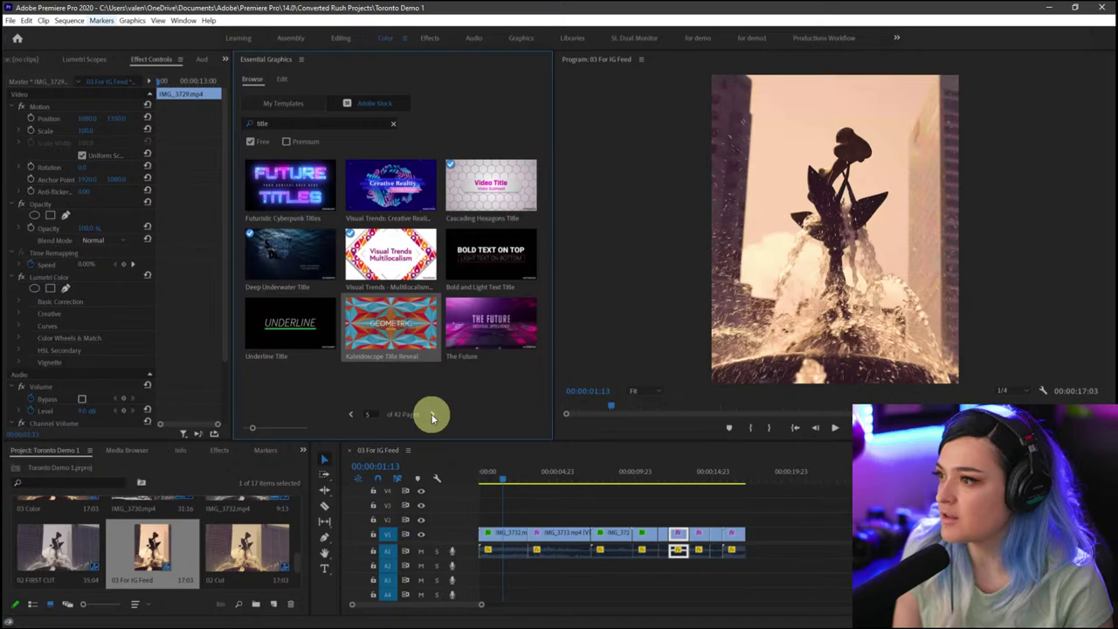
left_click(432, 416)
left_click(432, 416)
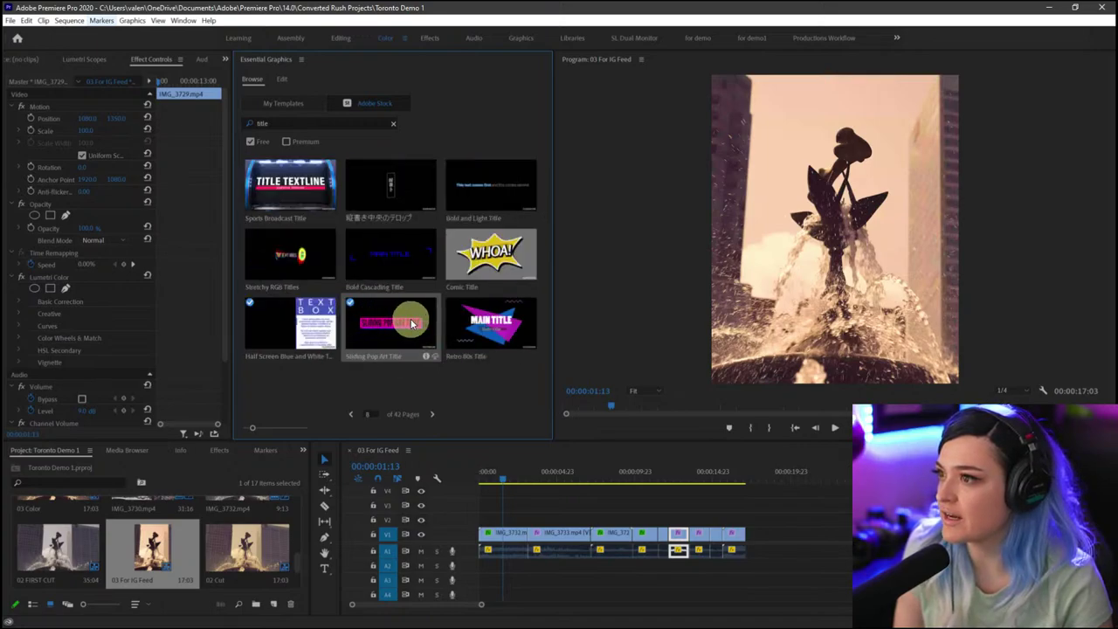
left_click(432, 416)
left_click(432, 415)
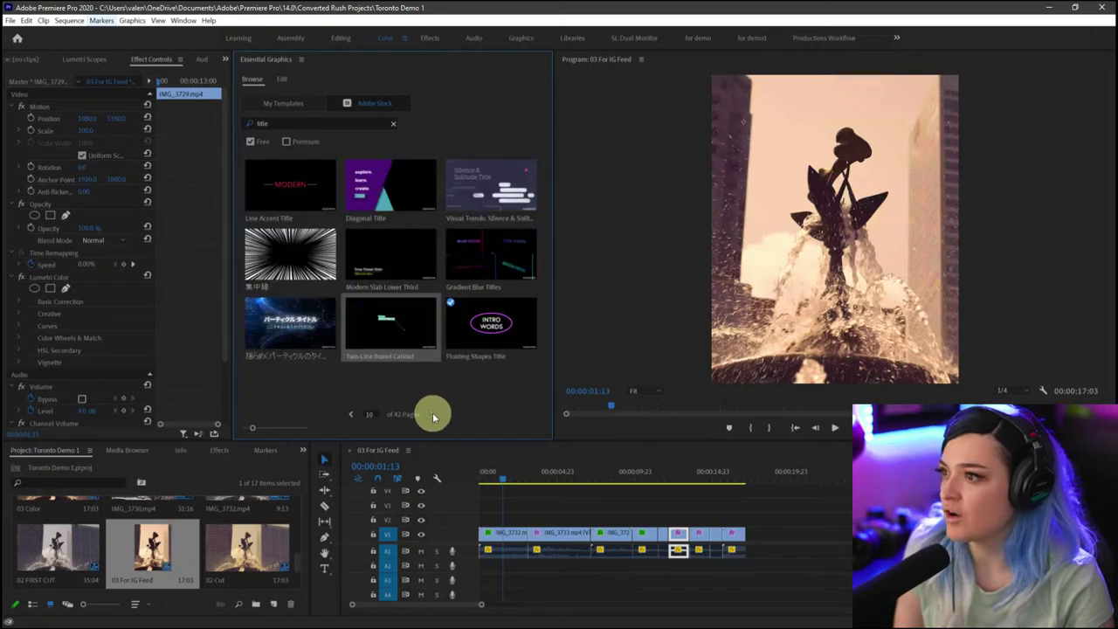
left_click(432, 416)
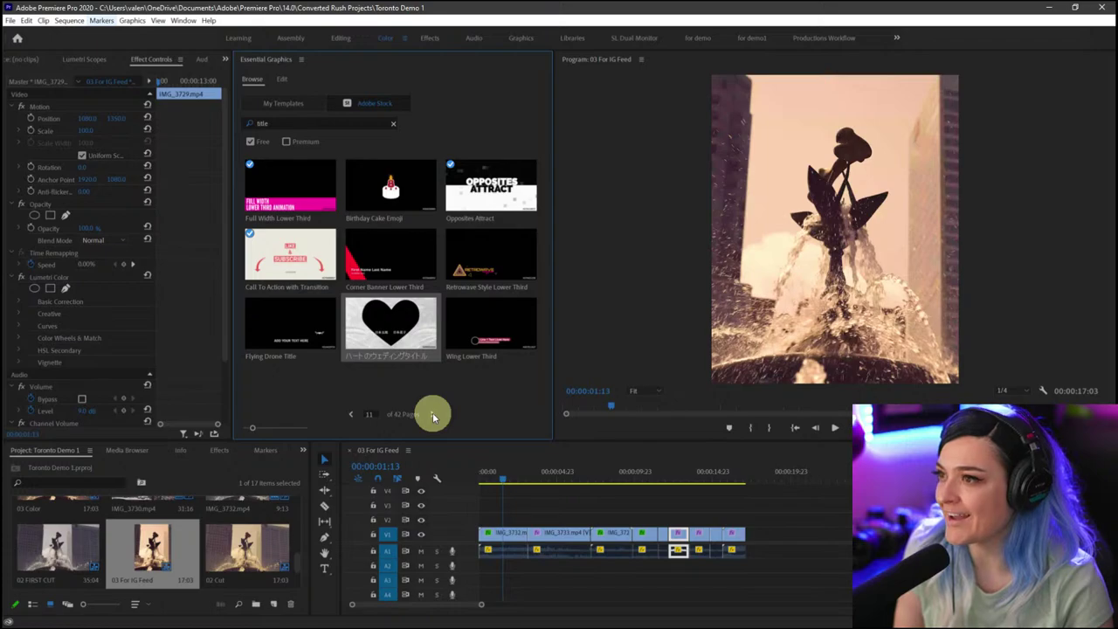
left_click(432, 416)
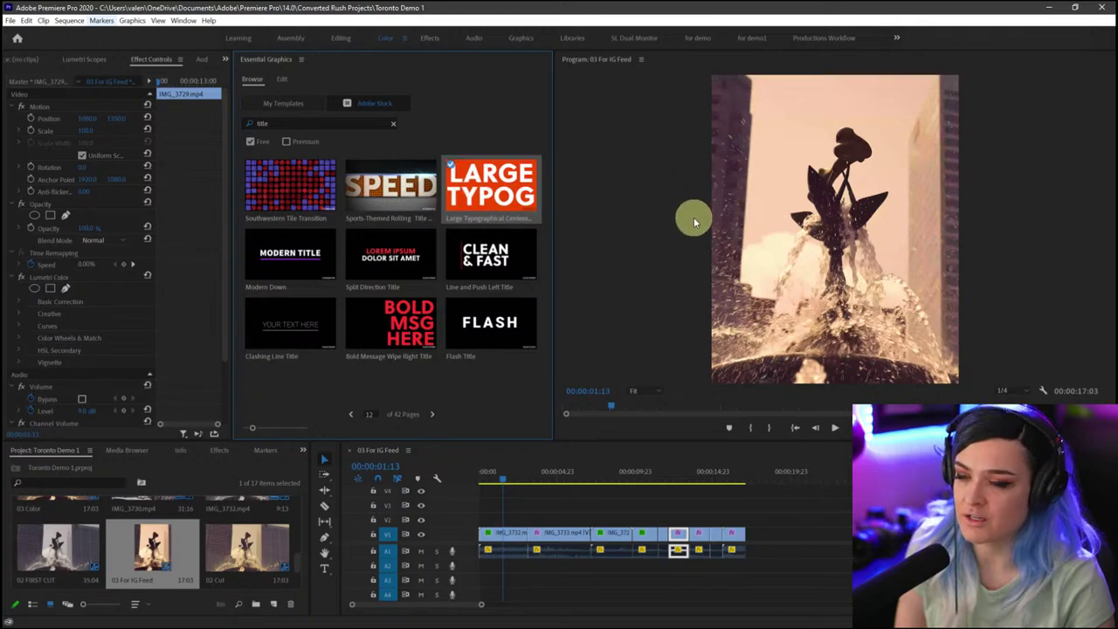
mouse_move(552, 164)
left_mouse_down()
mouse_move(532, 370)
mouse_move(558, 154)
left_mouse_up()
key("Escape")
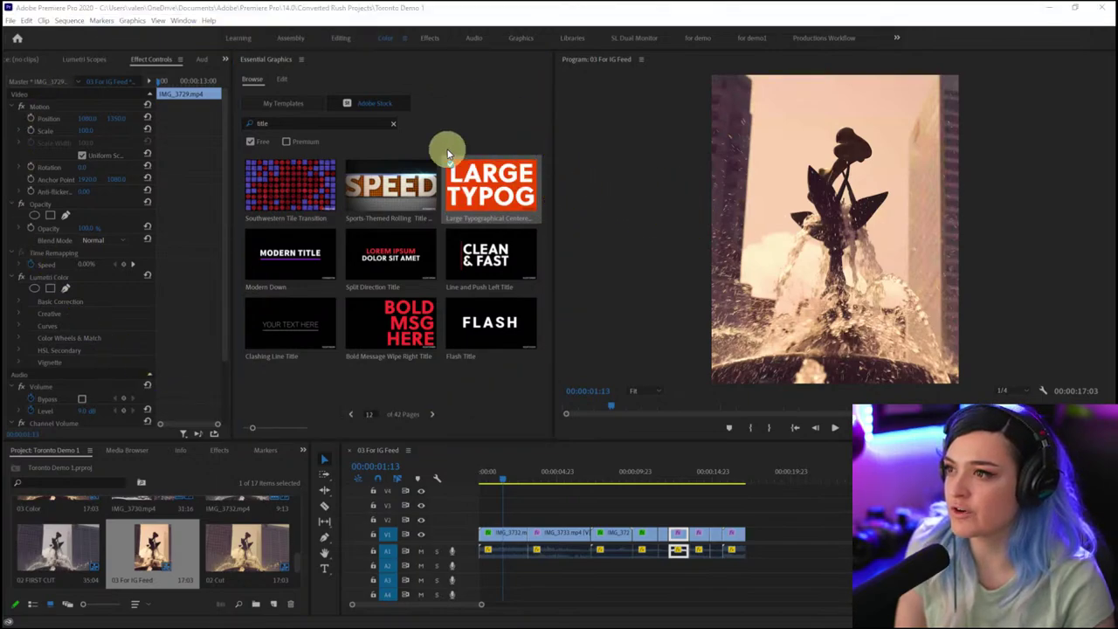
- Place the Large Typographical title template on track V2 at the start of the sequence and play it back
left_click_drag(494, 192, 498, 521)
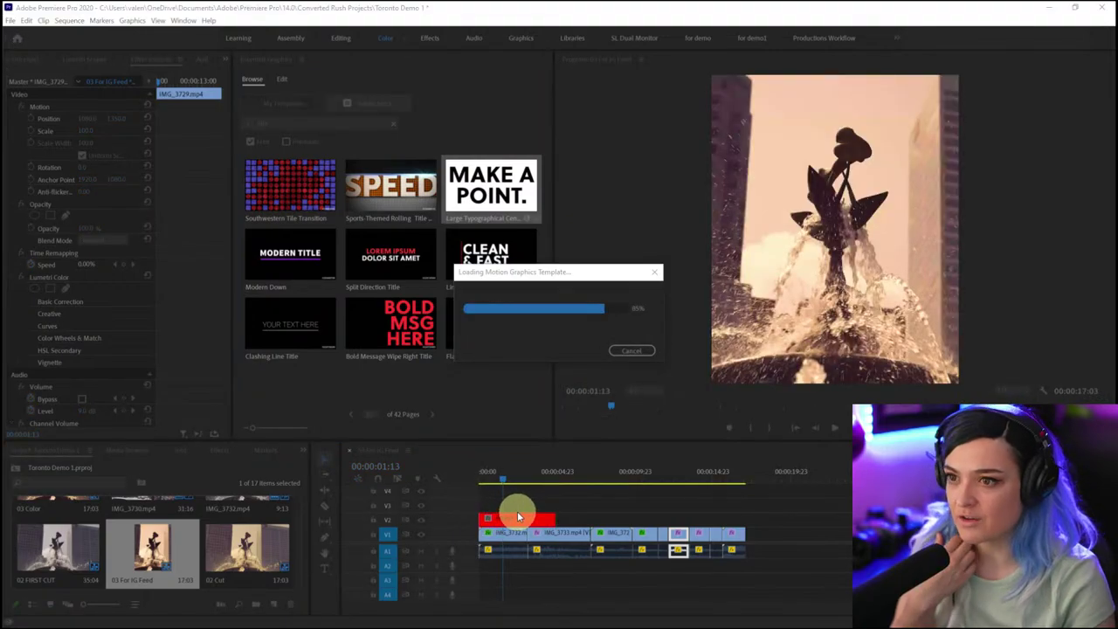
left_click_drag(486, 481, 466, 477)
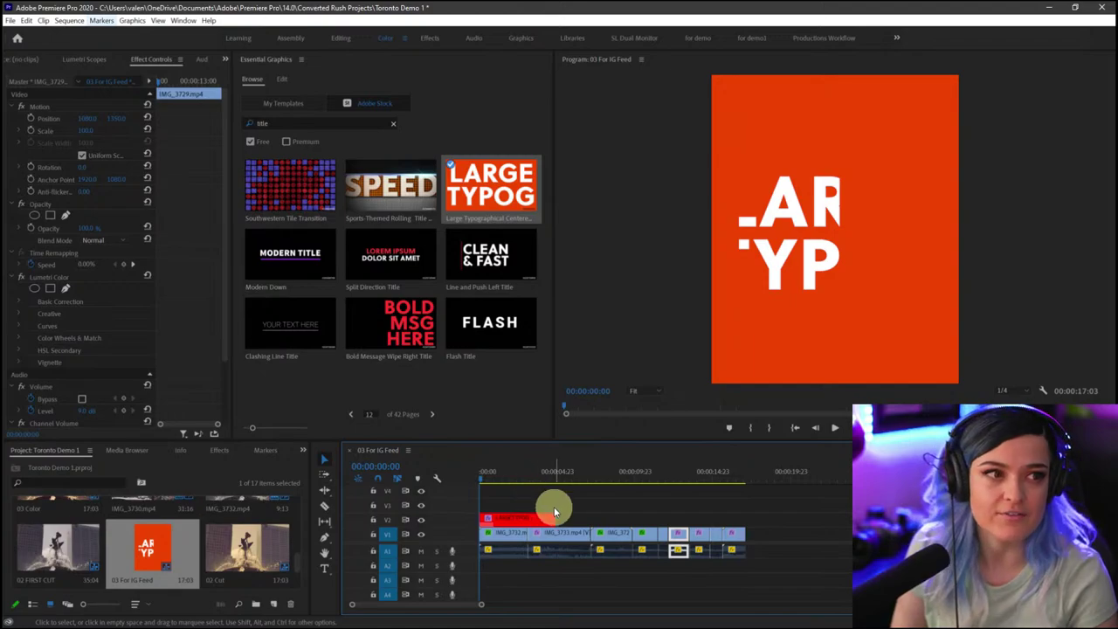
key("space")
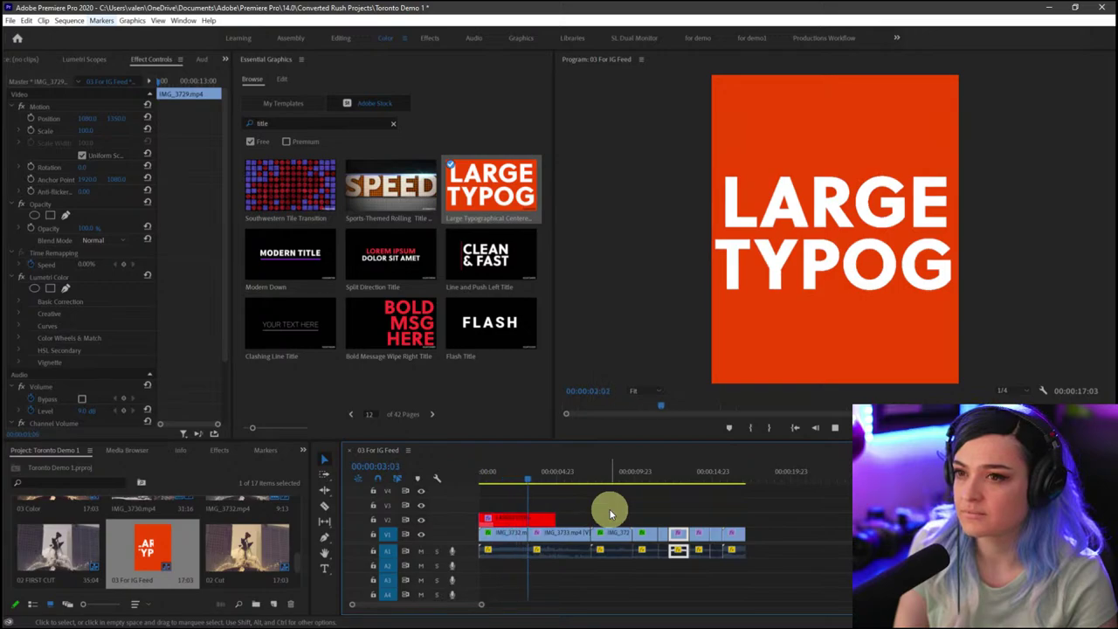
key("space")
- Move both music clips from audio track A33 up to A2 in the maximized timeline, and restore the panel layout
scroll(498, 583, "down", 2)
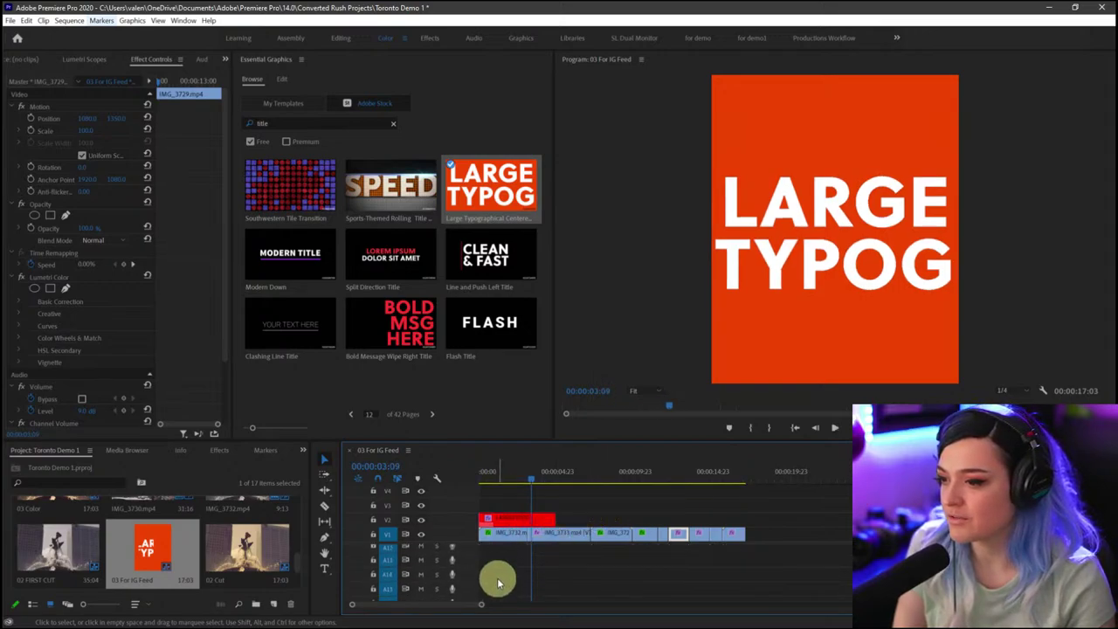
scroll(498, 581, "up", 2)
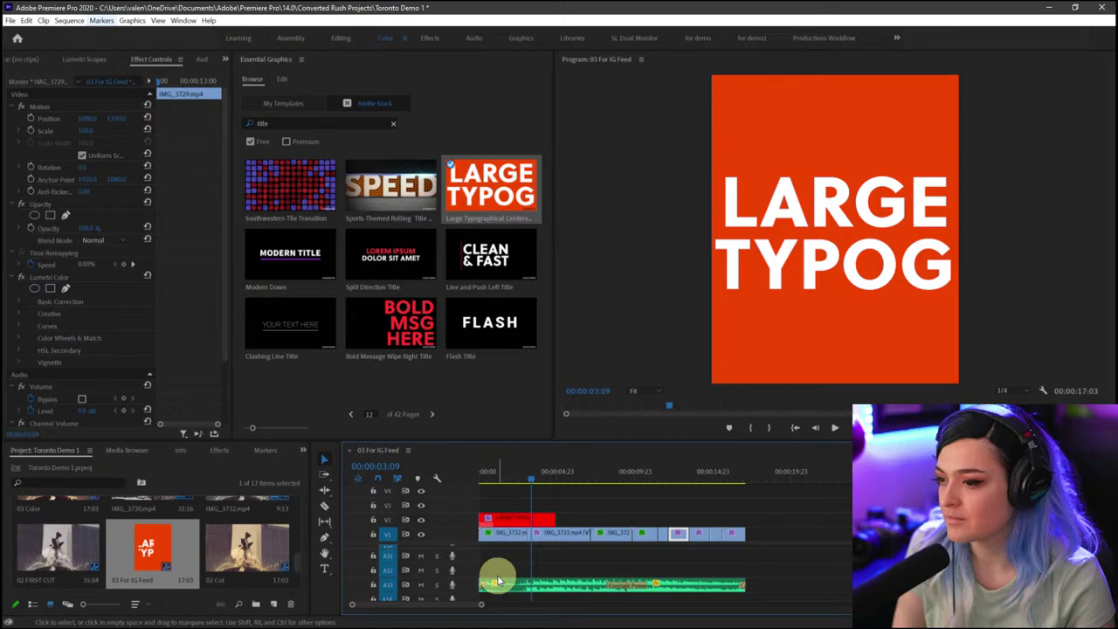
left_click(501, 583)
left_click_drag(569, 565, 709, 585)
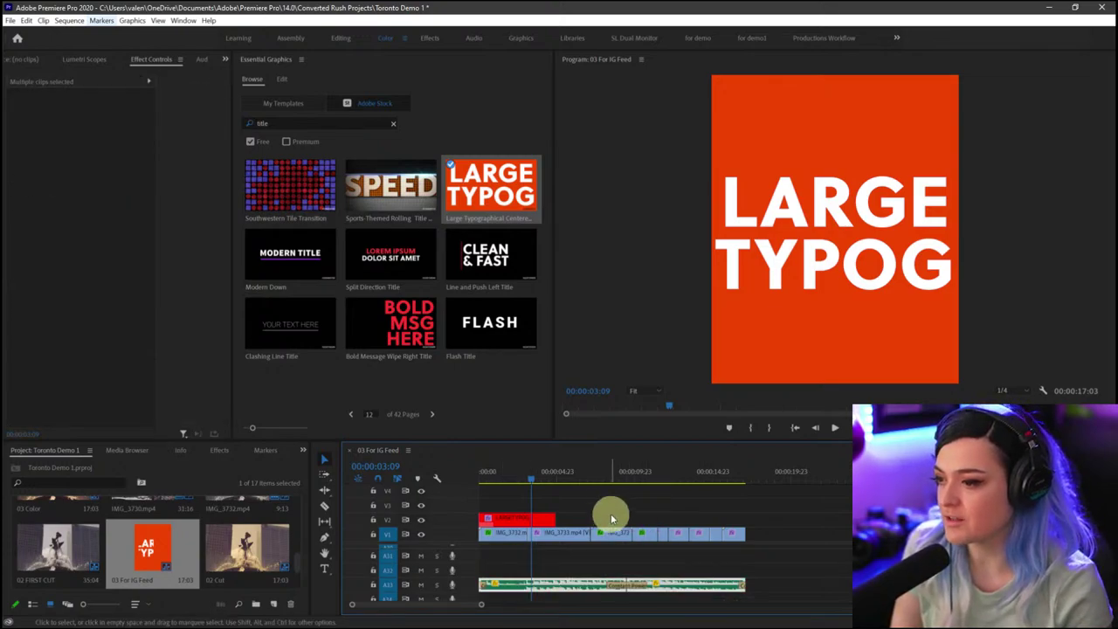
key("grave")
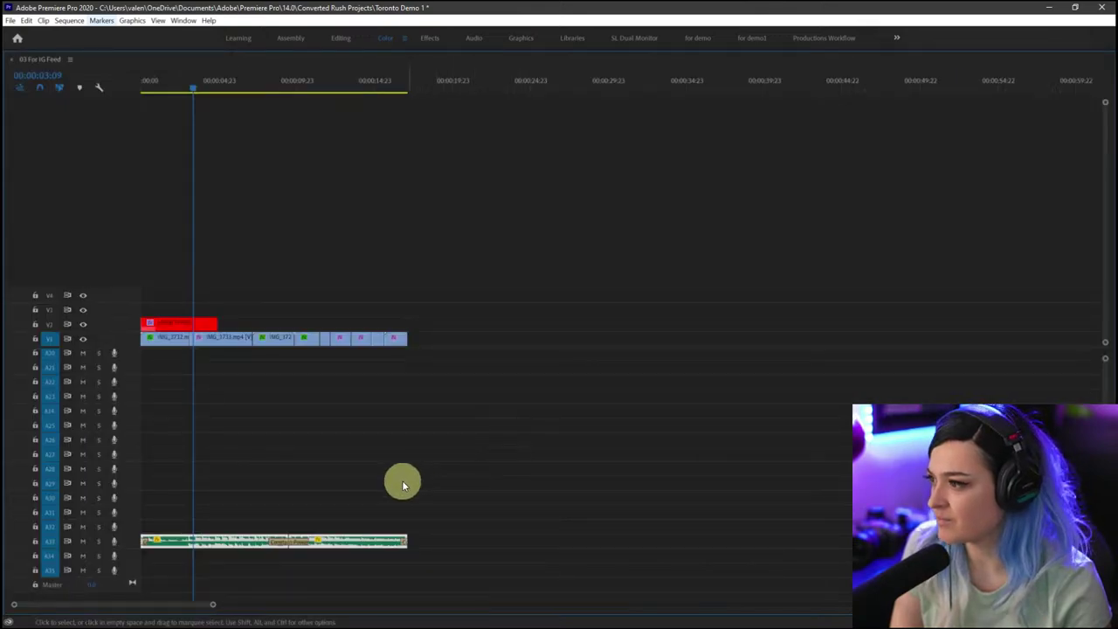
mouse_move(331, 510)
left_mouse_down()
mouse_move(391, 571)
mouse_move(425, 504)
mouse_move(305, 516)
left_mouse_up()
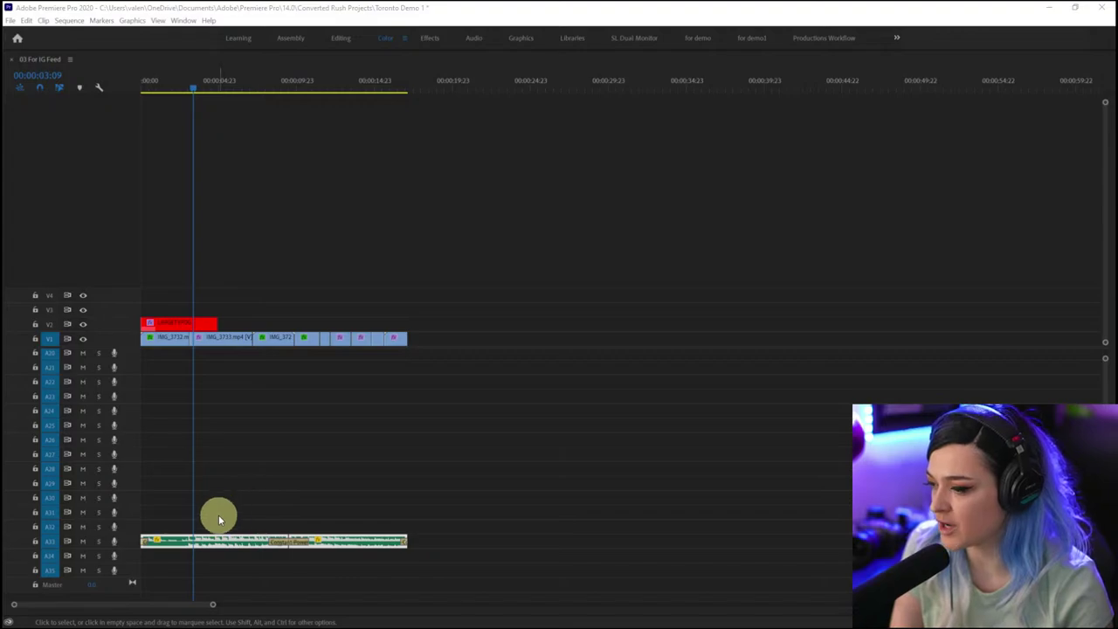
scroll(217, 528, "up", 1)
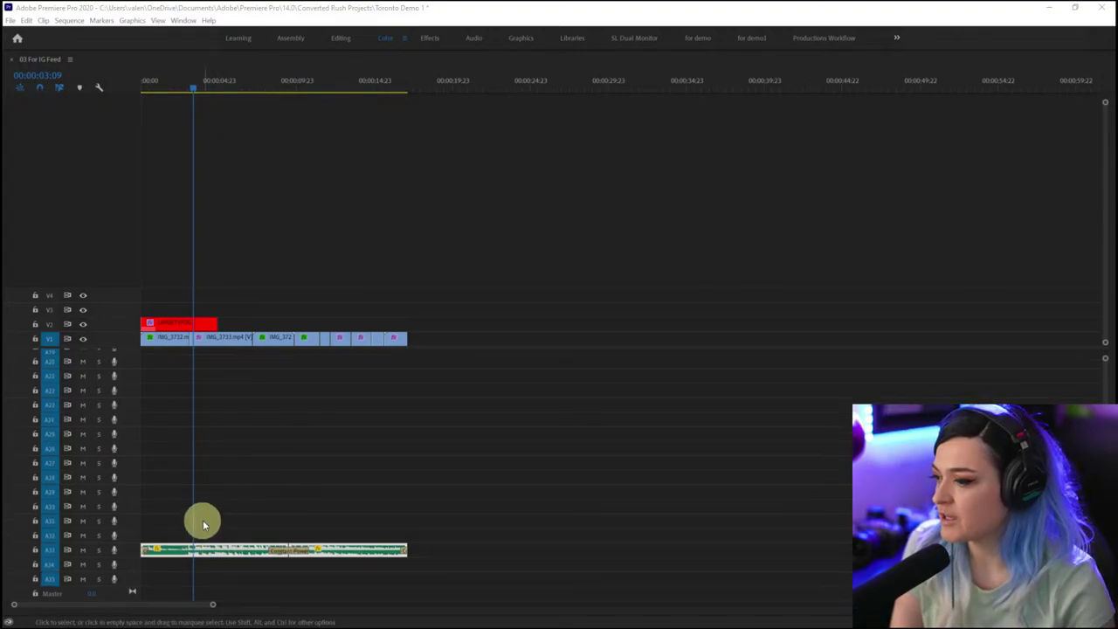
scroll(202, 523, "up", 5)
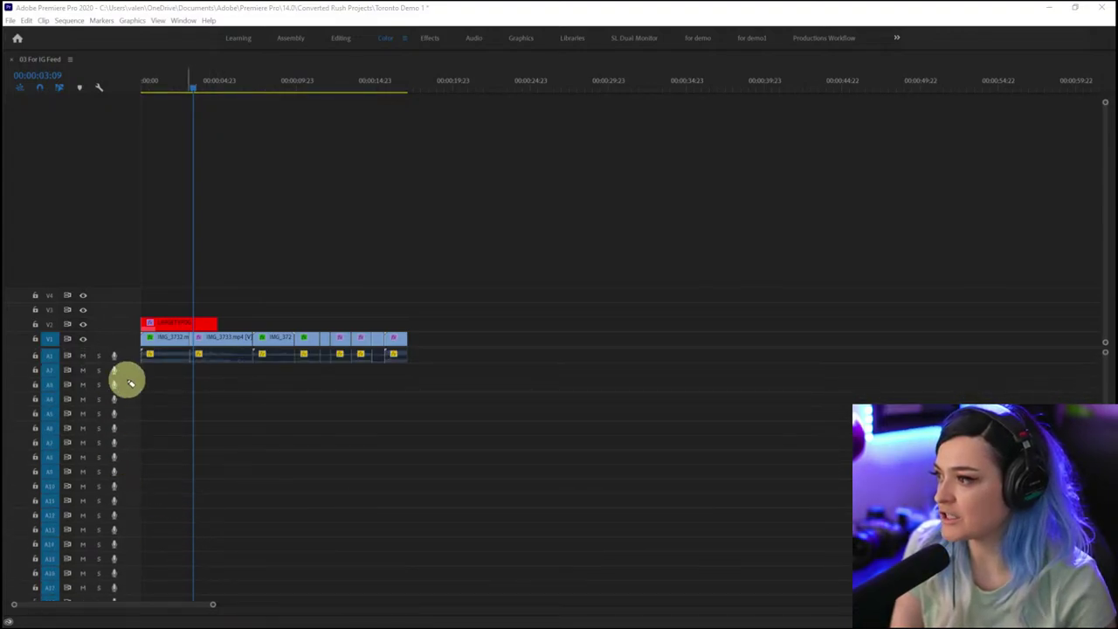
mouse_move(149, 357)
left_mouse_down()
mouse_move(21, 400)
mouse_move(162, 358)
mouse_move(85, 356)
left_mouse_up()
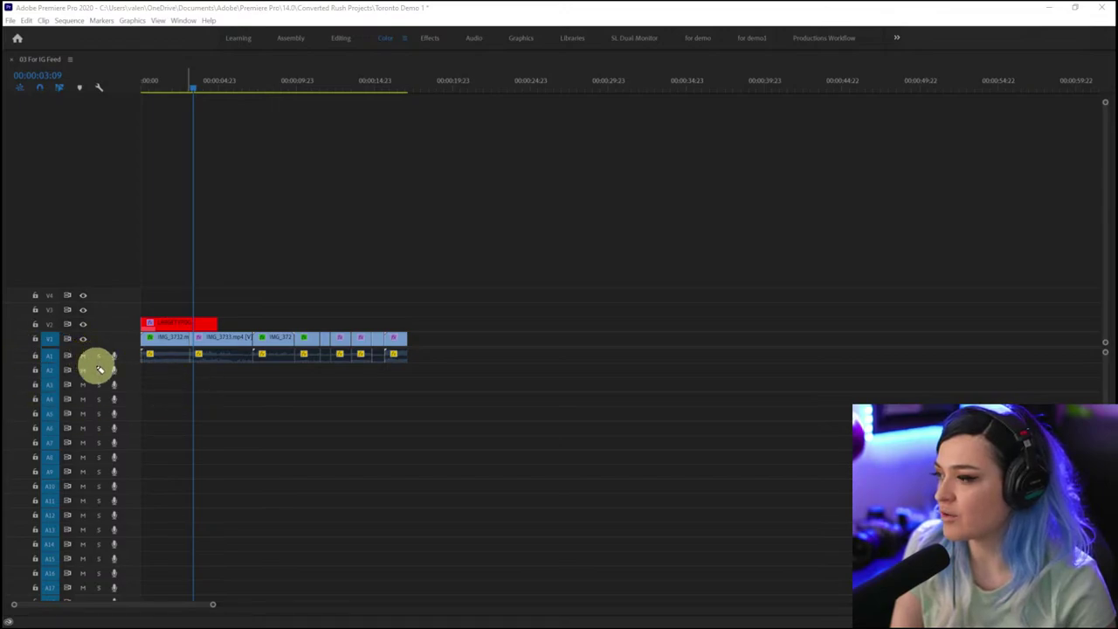
scroll(167, 434, "down", 5)
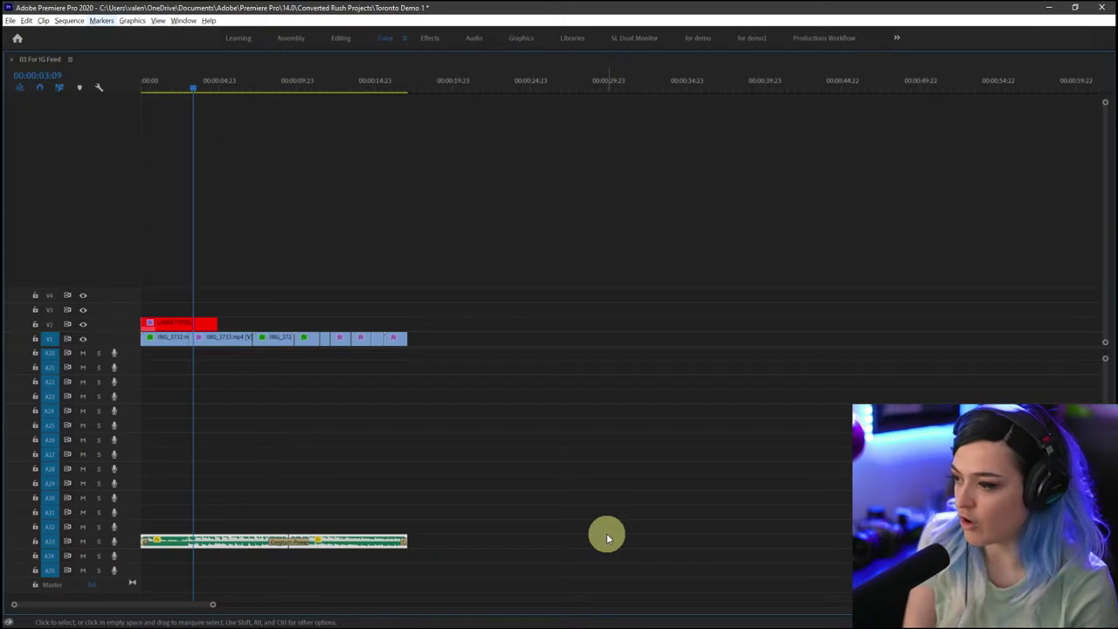
key("alt+Up")
key("alt+Up")
key("alt+Up")
key("alt+Up")
key("alt+Up")
key("alt+Up")
key("alt+Up")
key("alt+Up")
key("alt+Up")
key("alt+Up")
key("alt+Up")
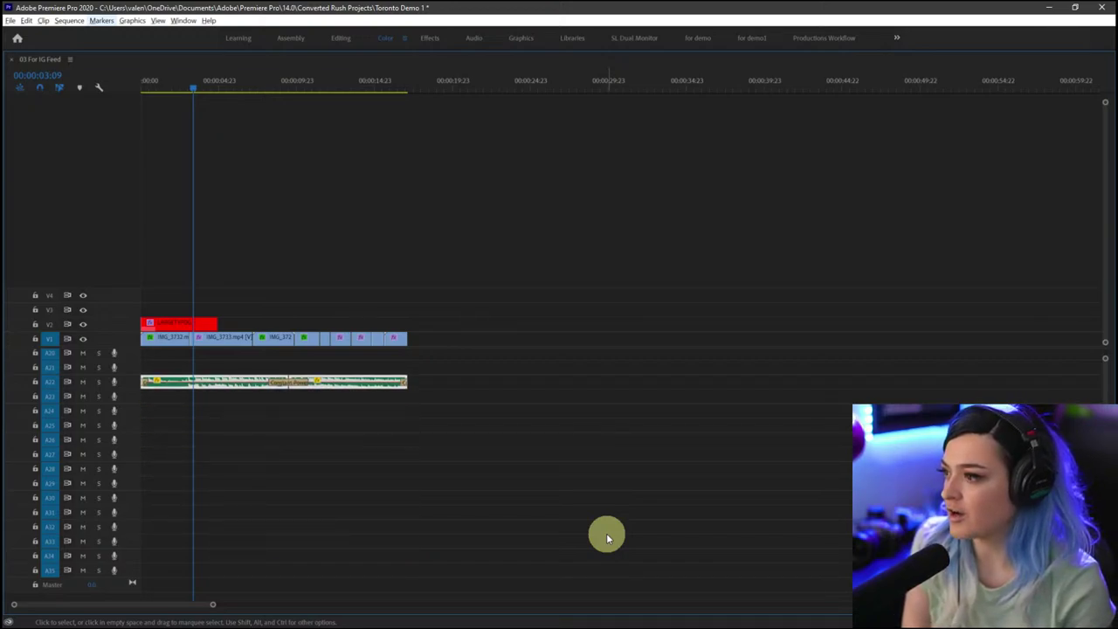
key("alt+Up")
key("alt+Up")
key("alt+Up")
key("alt+Up")
scroll(480, 461, "up", 2)
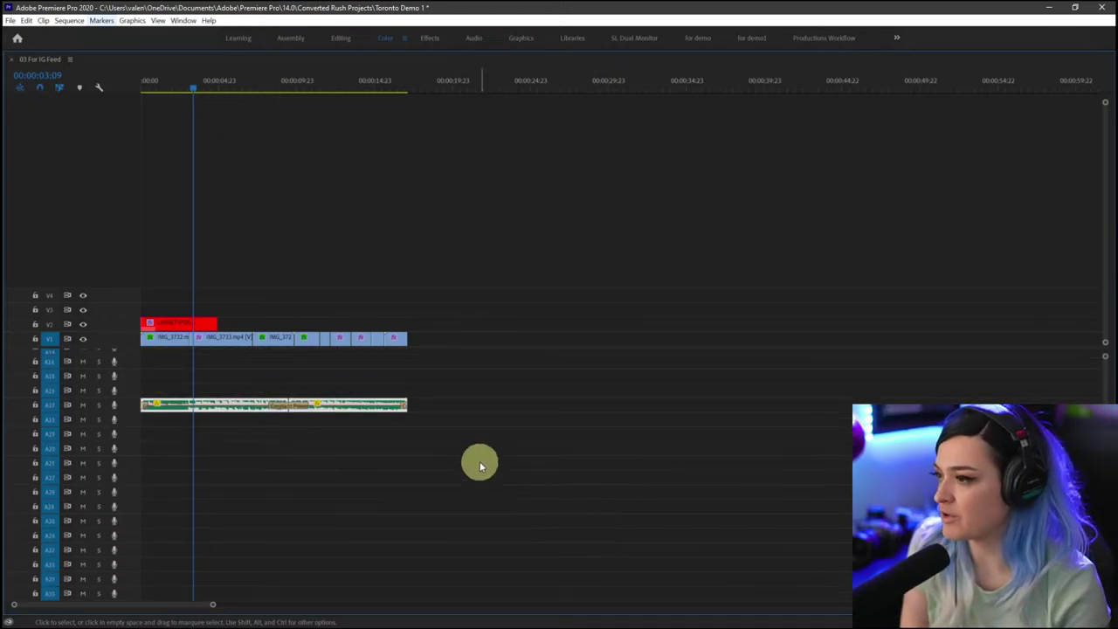
scroll(480, 461, "up", 3)
key("alt+Up")
key("alt+Up")
key("alt+Up")
key("alt+Up")
key("alt+Up")
key("alt+Up")
key("alt+Up")
key("alt+Up")
key("alt+Up")
key("alt+Up")
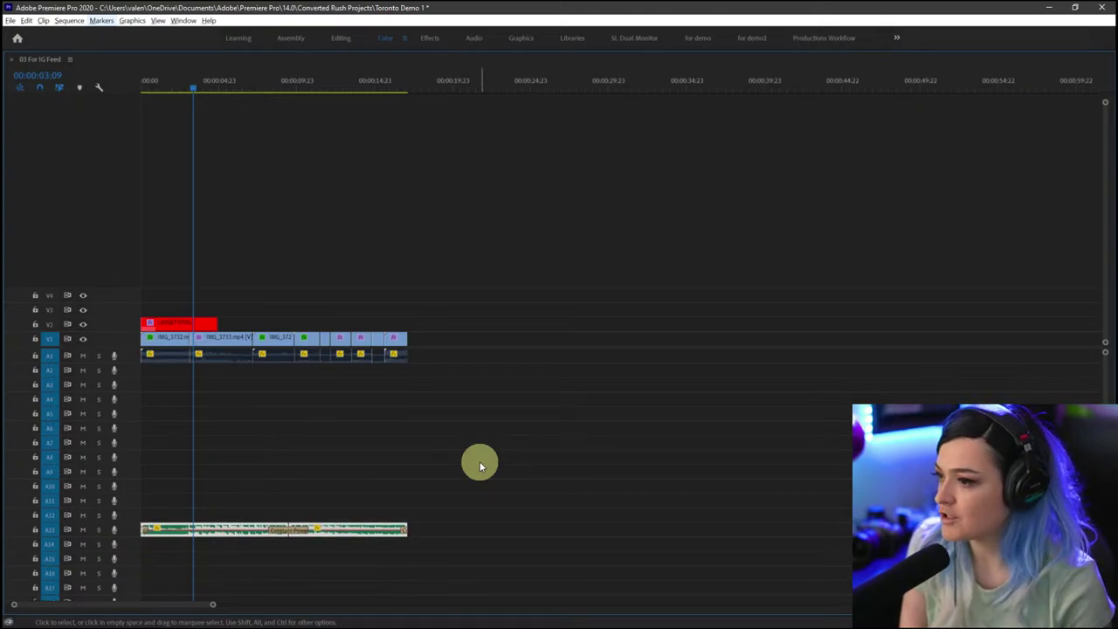
key("alt+Up")
key("alt+Up")
key("alt+Up")
key("alt+Up")
key("alt+Up")
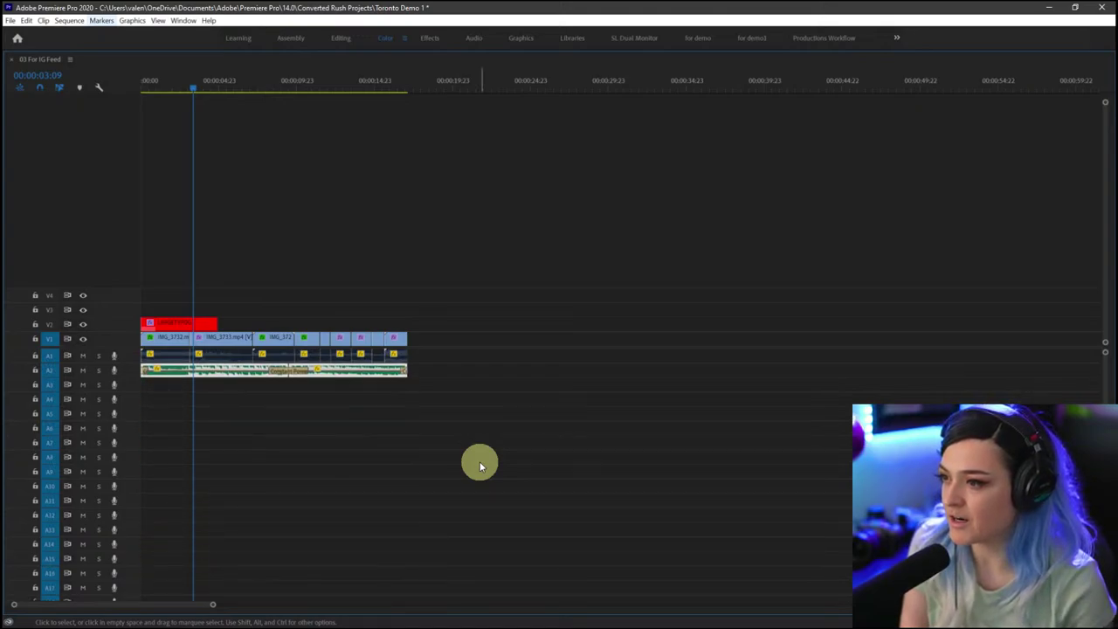
key("grave")
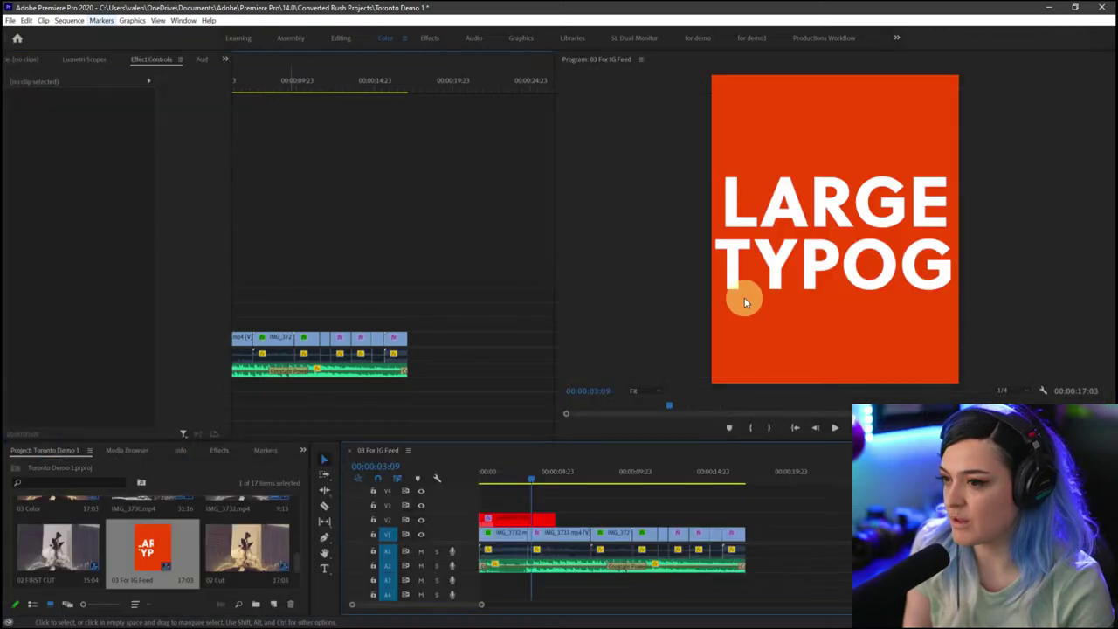
- Mute audio track A2 and play the sequence from the start to review the title
left_click(421, 565)
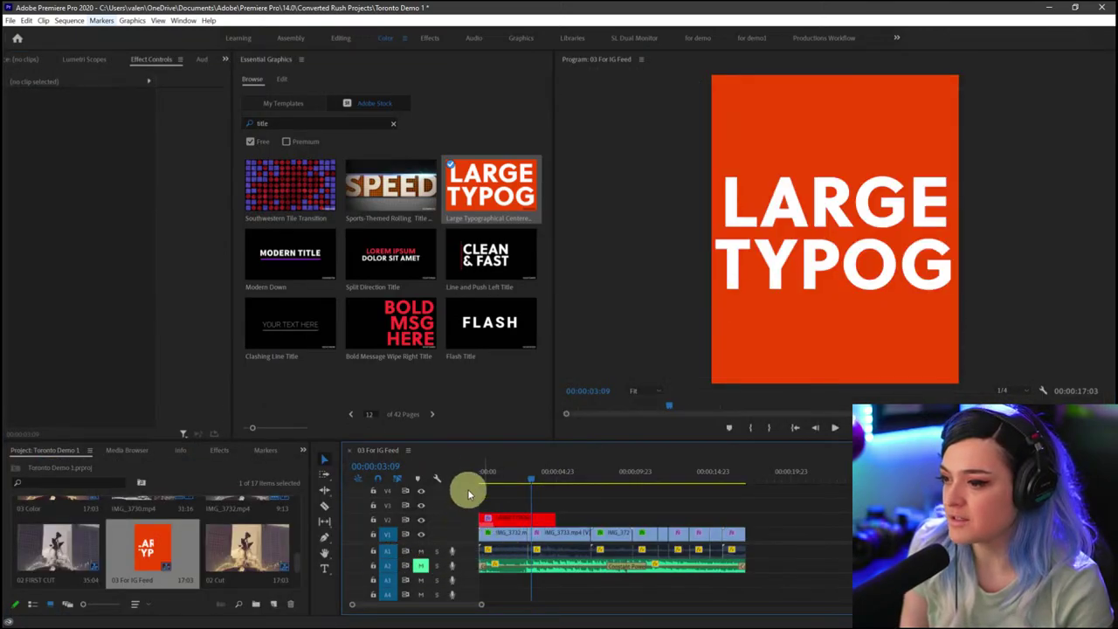
left_click(495, 480)
left_click(541, 518)
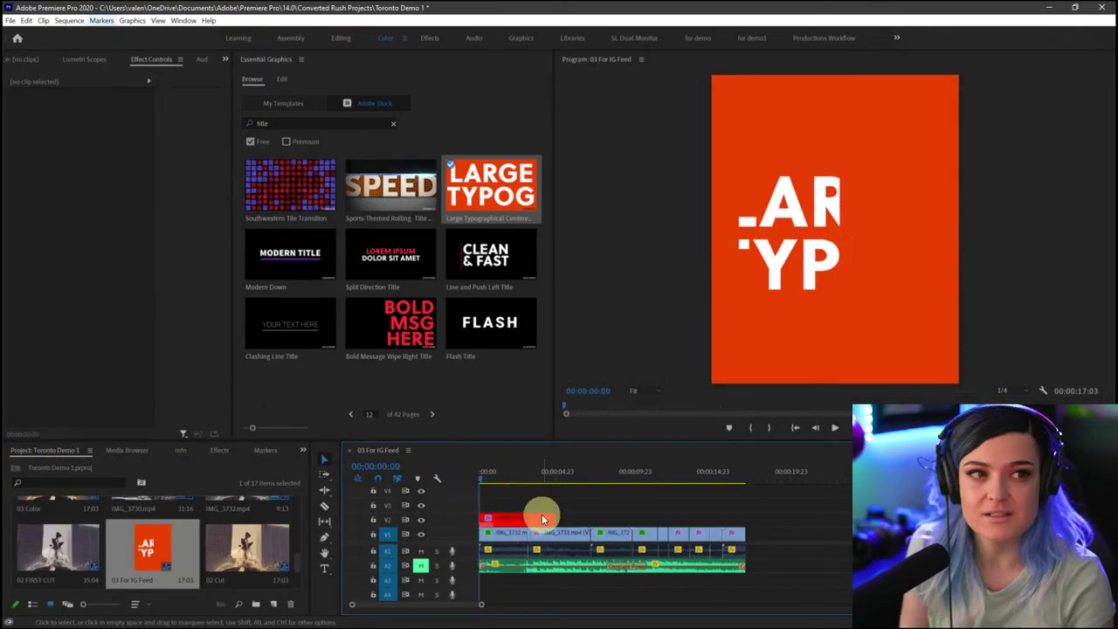
key("space")
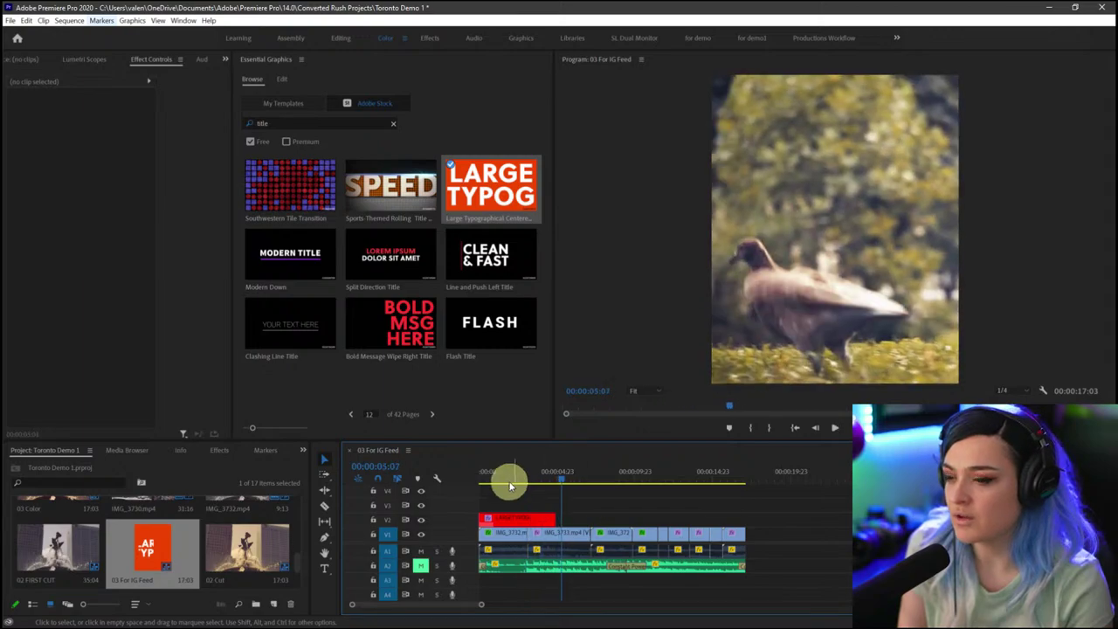
- Trim the end of the title on track V2 to match the end of the first clip on V1
left_click(498, 478)
left_click_drag(551, 517, 526, 517)
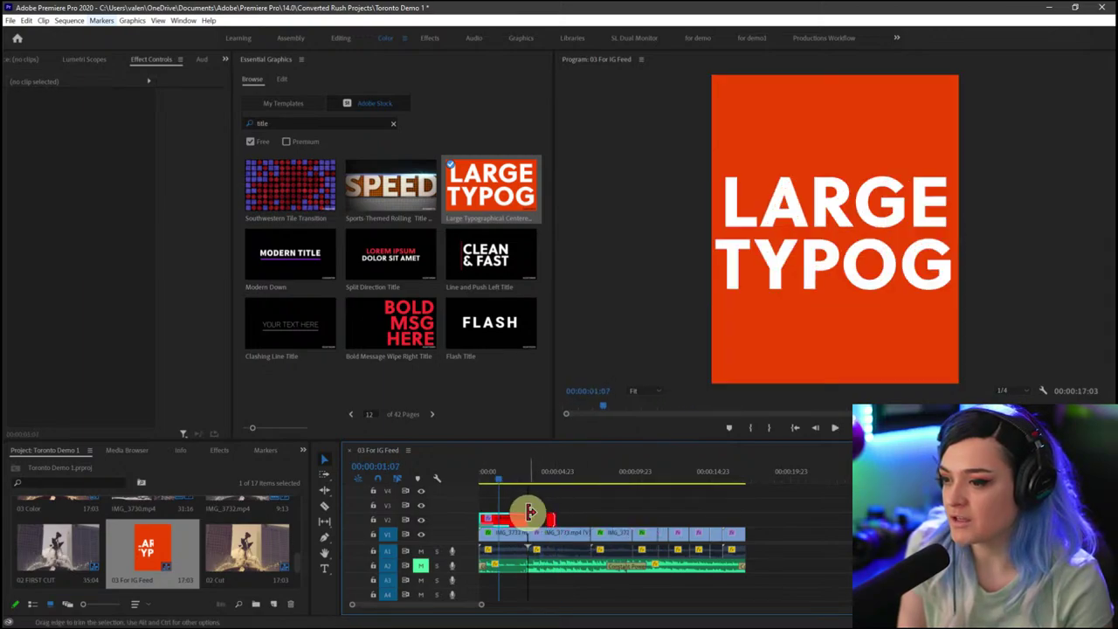
left_click(504, 476)
- Change the title's Background shape fill to black and lower its opacity to about 65%
left_click(506, 520)
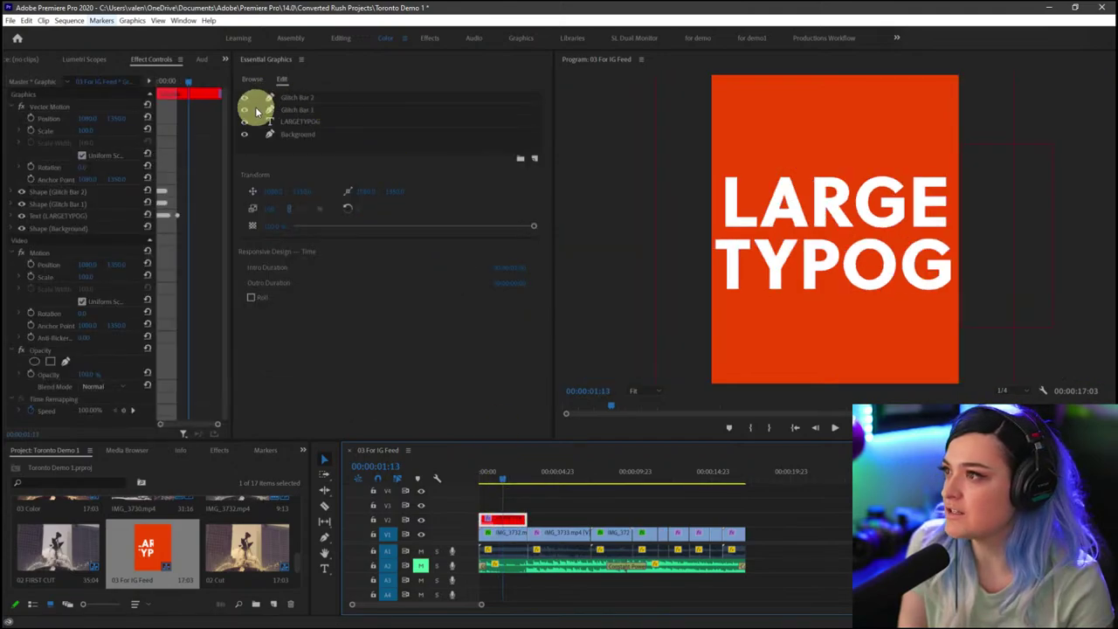
left_click(303, 136)
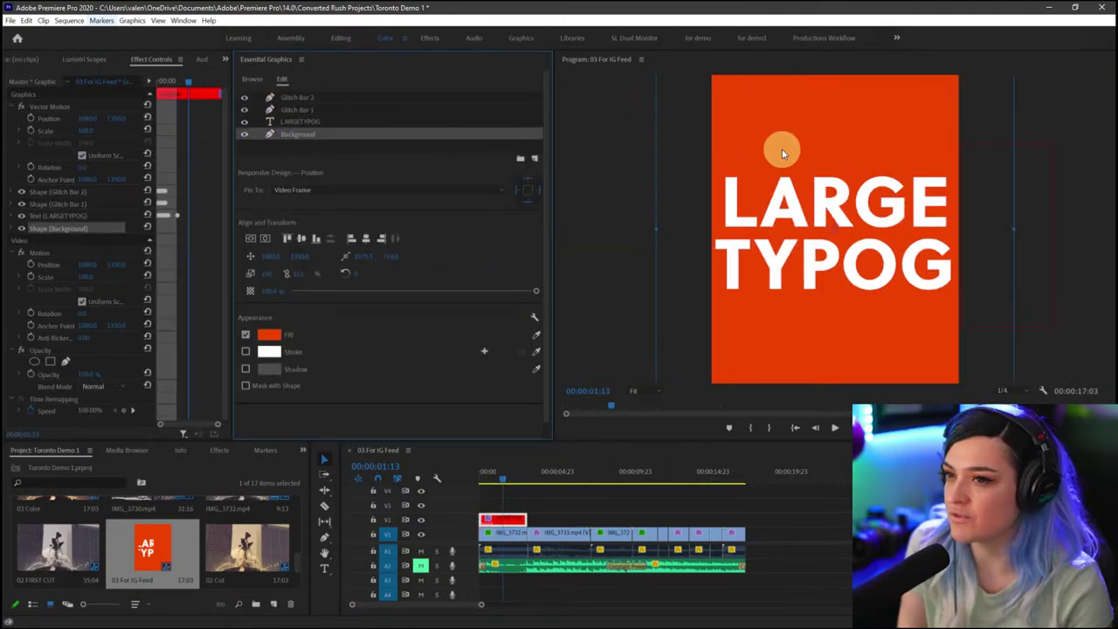
left_click(272, 336)
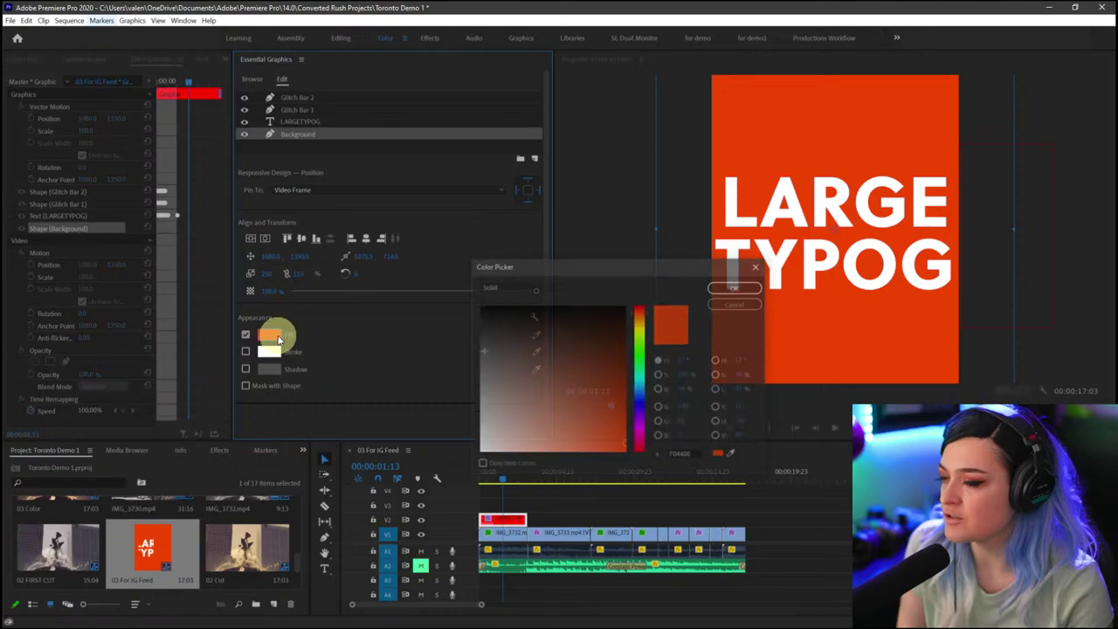
left_click(757, 291)
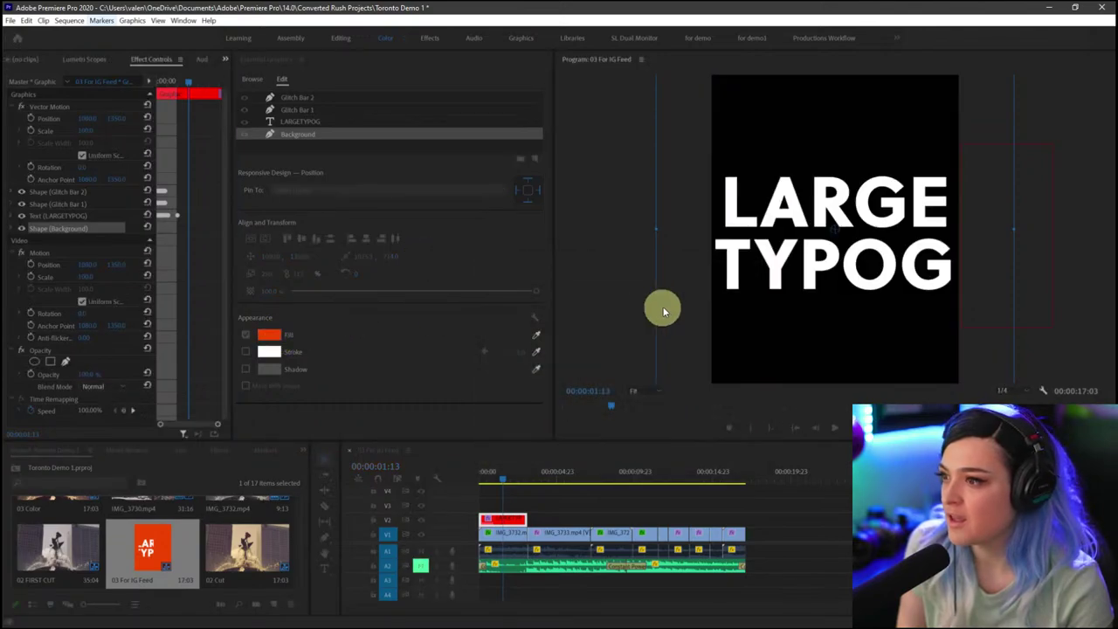
left_click_drag(532, 288, 450, 297)
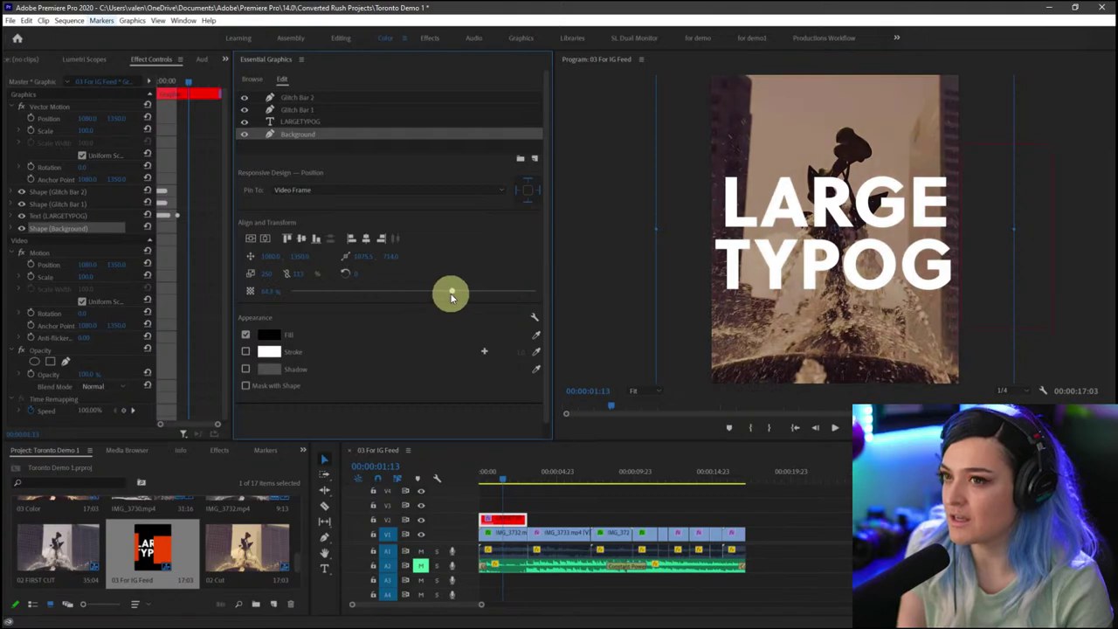
- Replace the title's text with TORONTO, split over two lines as TORO and NTO
left_click(315, 123)
triple_click(879, 216)
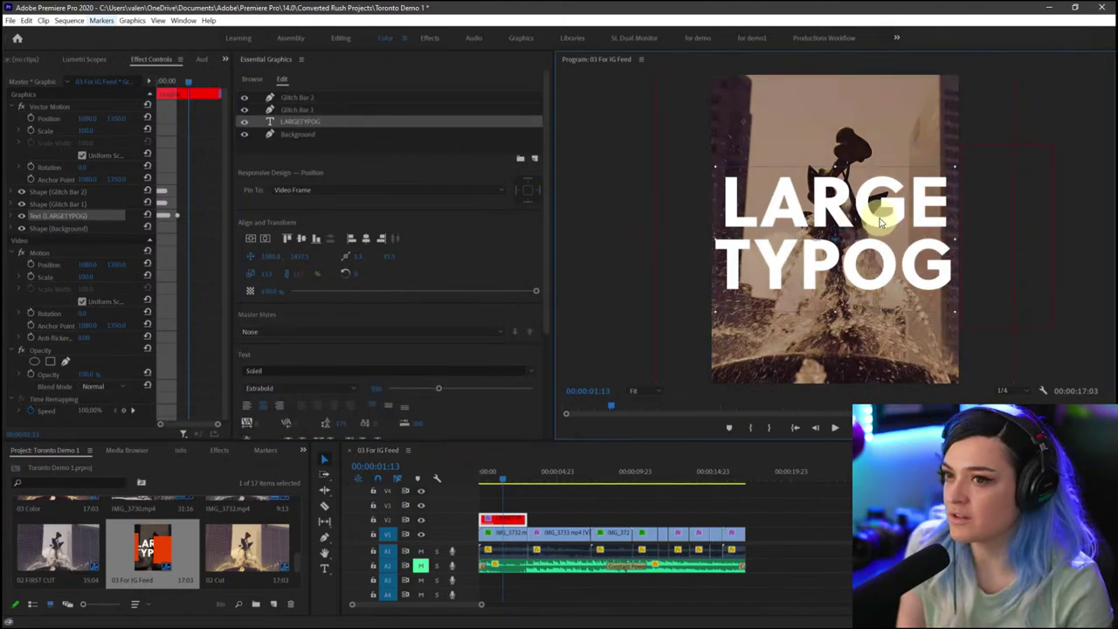
key("ctrl+a")
type("TORONT")
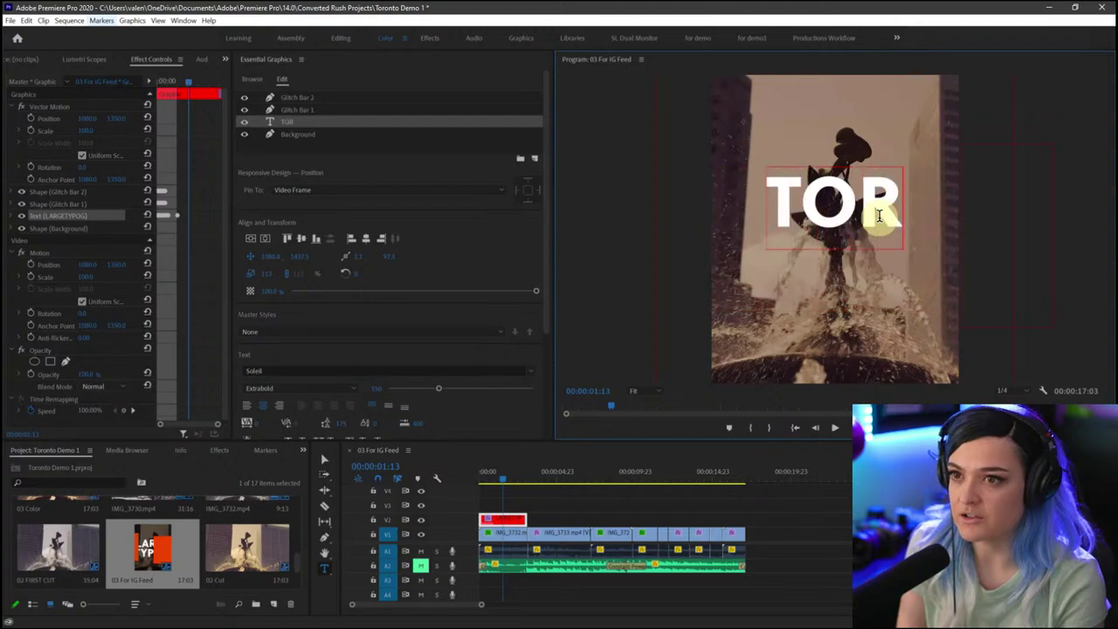
key("BackSpace")
key("BackSpace")
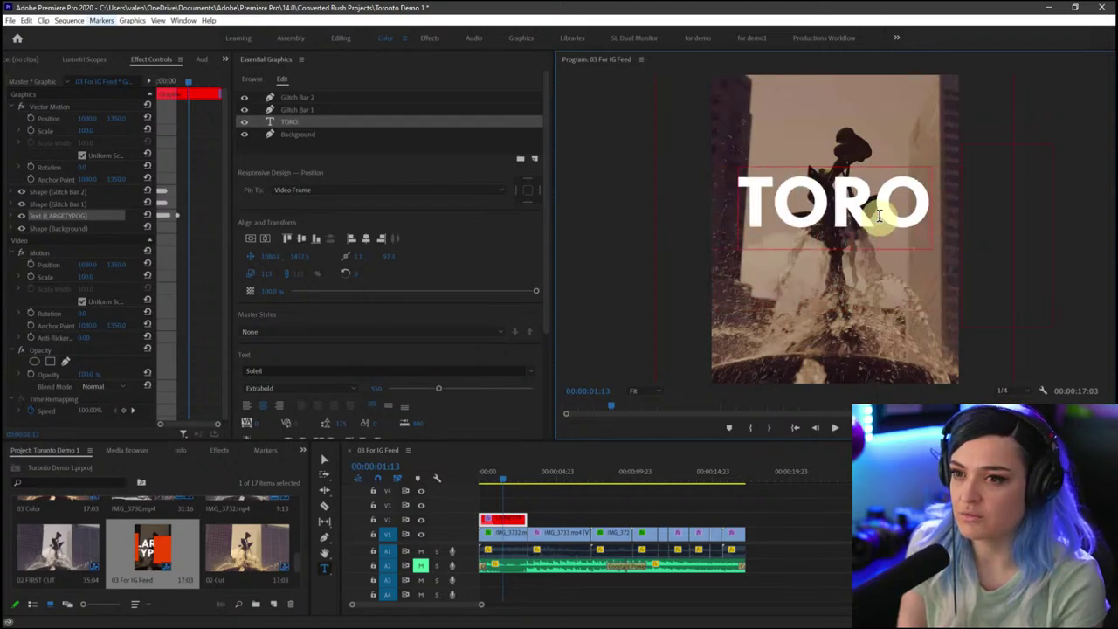
key("Return")
type("NTO")
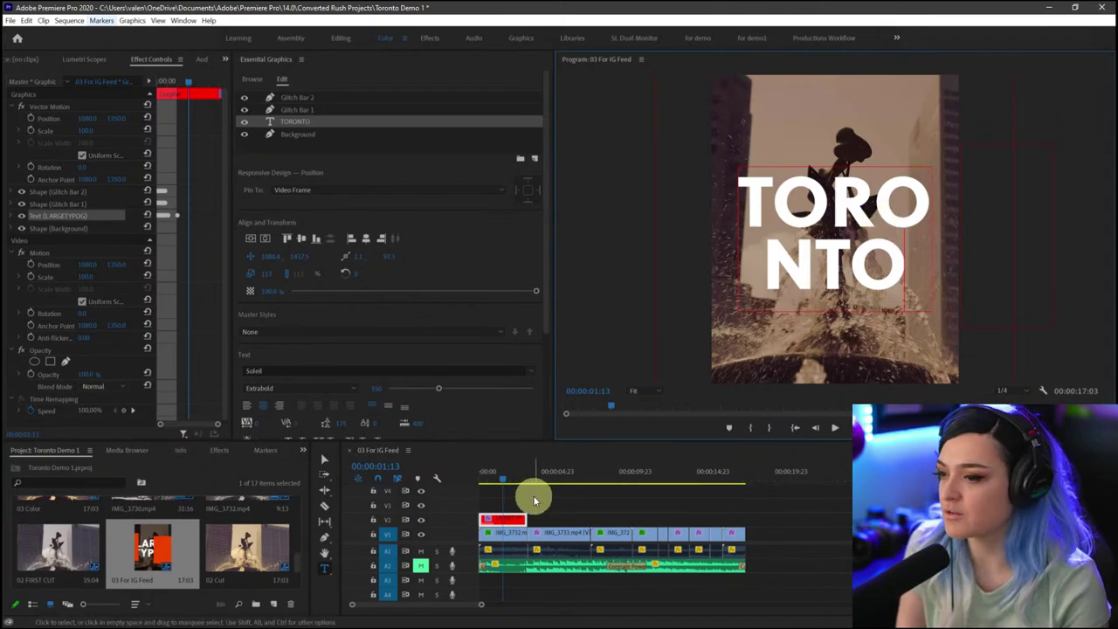
- Change the fill of the title's Glitch Bar 1 shape to brown while viewing the sequence's first frame
left_click_drag(502, 485, 464, 479)
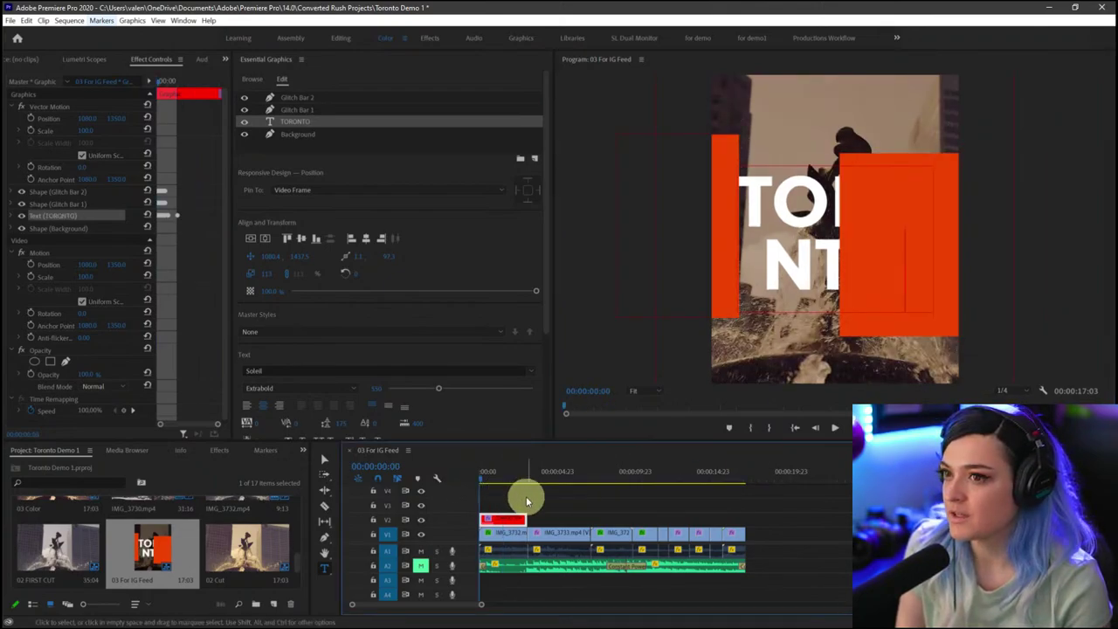
left_click(315, 109)
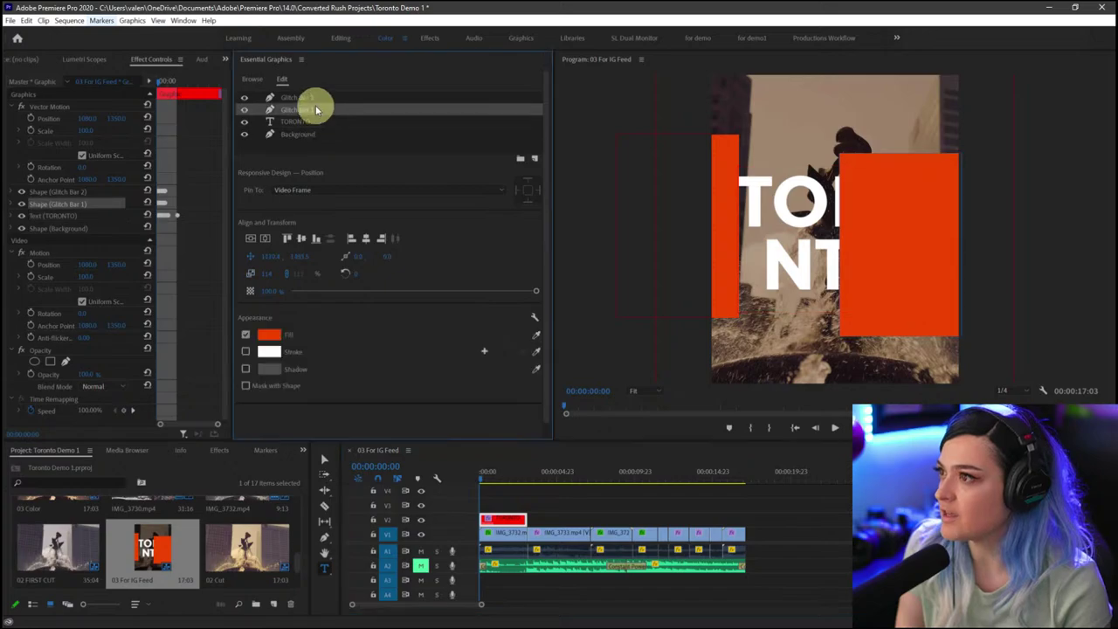
left_click(276, 336)
left_click(732, 453)
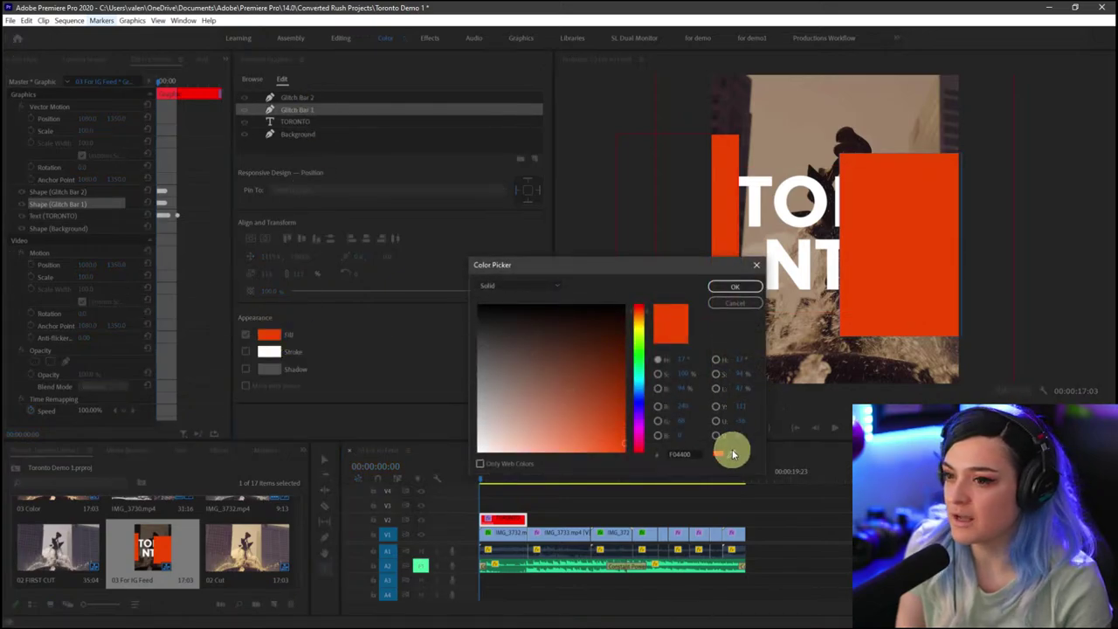
left_click(854, 131)
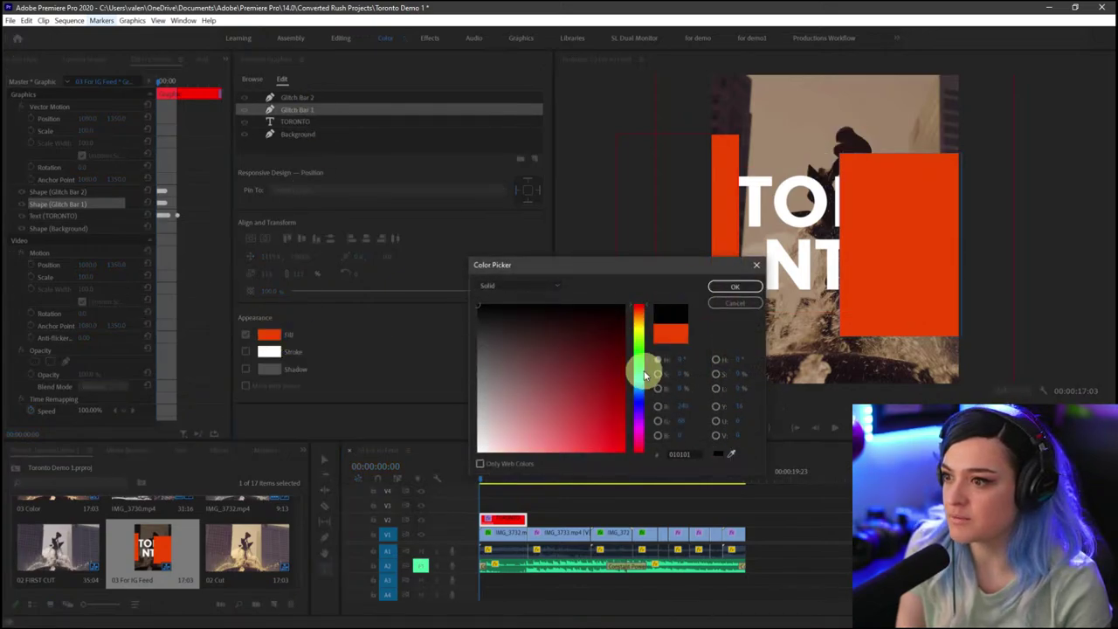
left_click(639, 323)
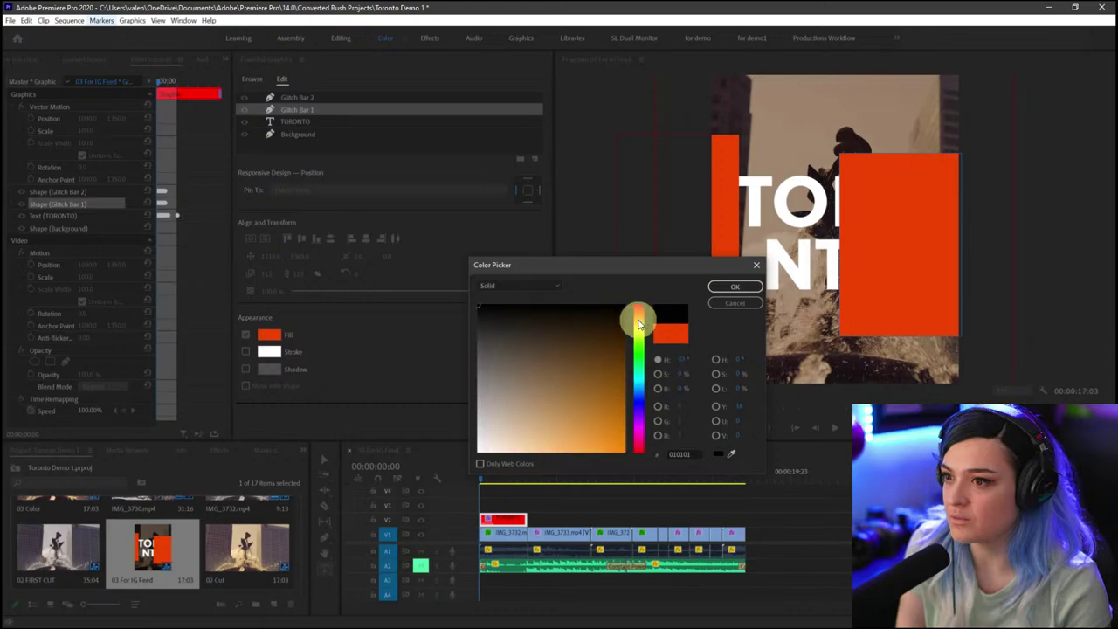
left_click(716, 287)
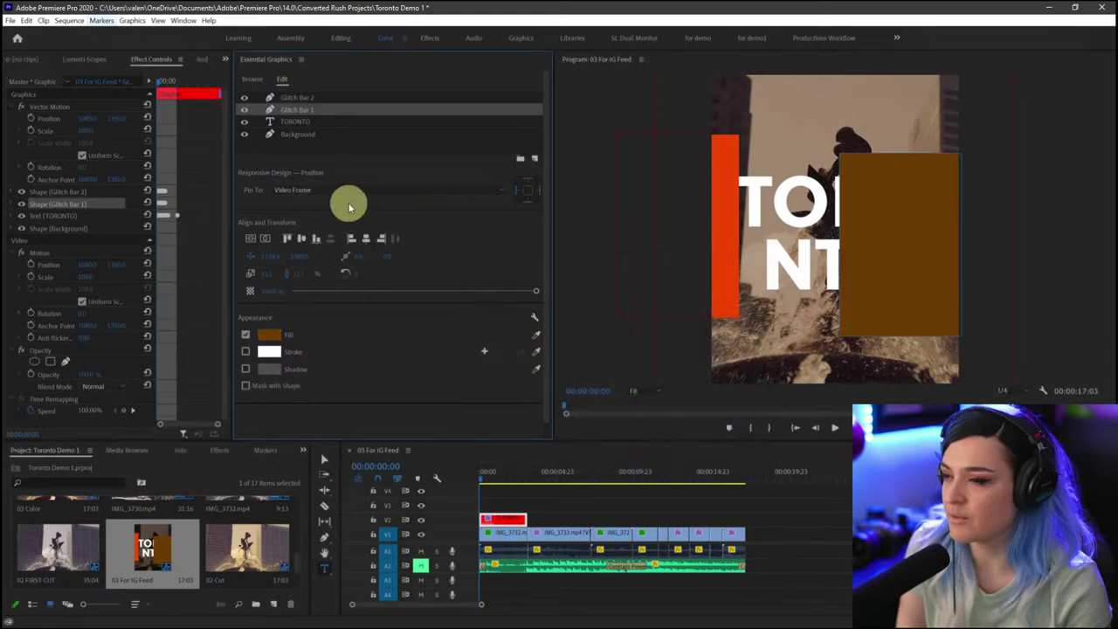
- Change the fill of the title's Glitch Bar 2 shape to a pale dusty pink
left_click(297, 98)
left_click(276, 336)
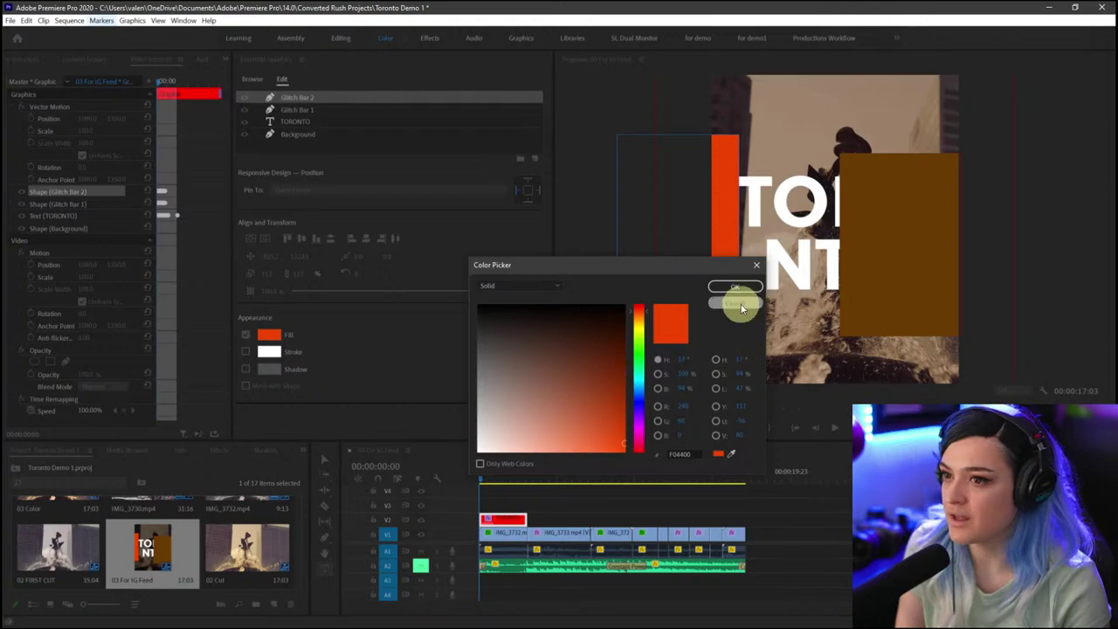
mouse_move(533, 362)
left_mouse_down()
mouse_move(536, 419)
mouse_move(536, 384)
left_mouse_up()
left_click(734, 287)
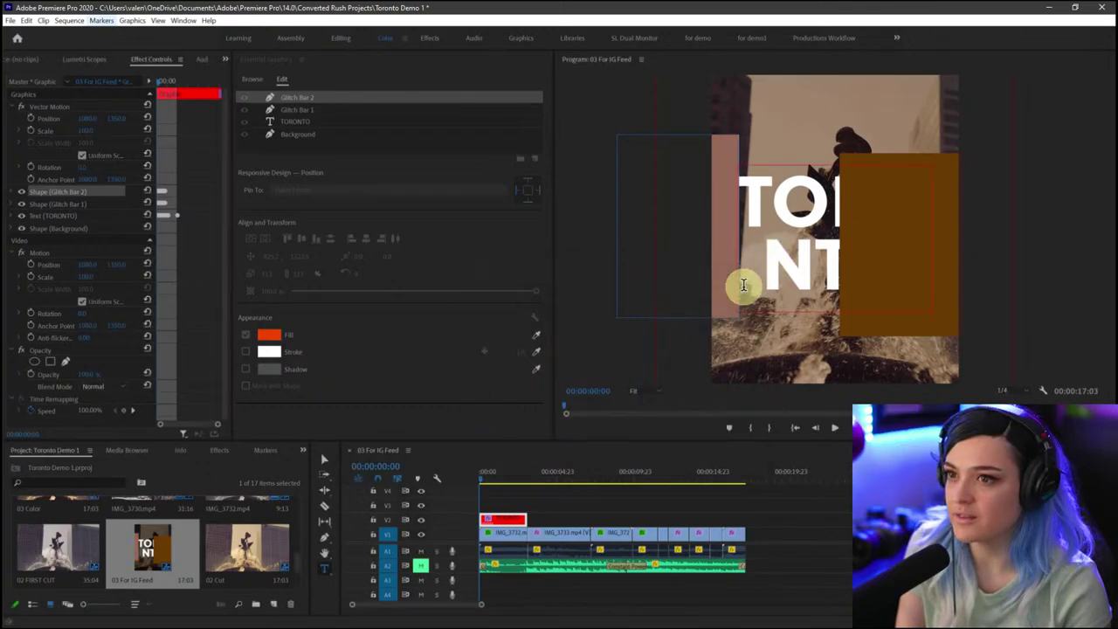
- Deselect the title and play its opening animation from the start of the sequence
left_click(526, 502)
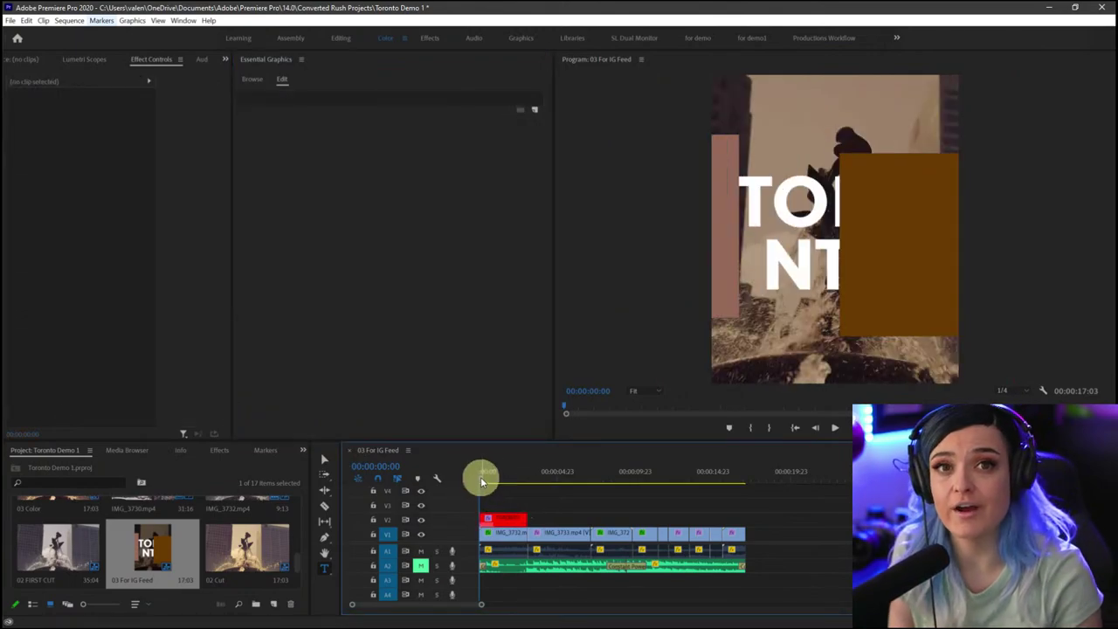
key("space")
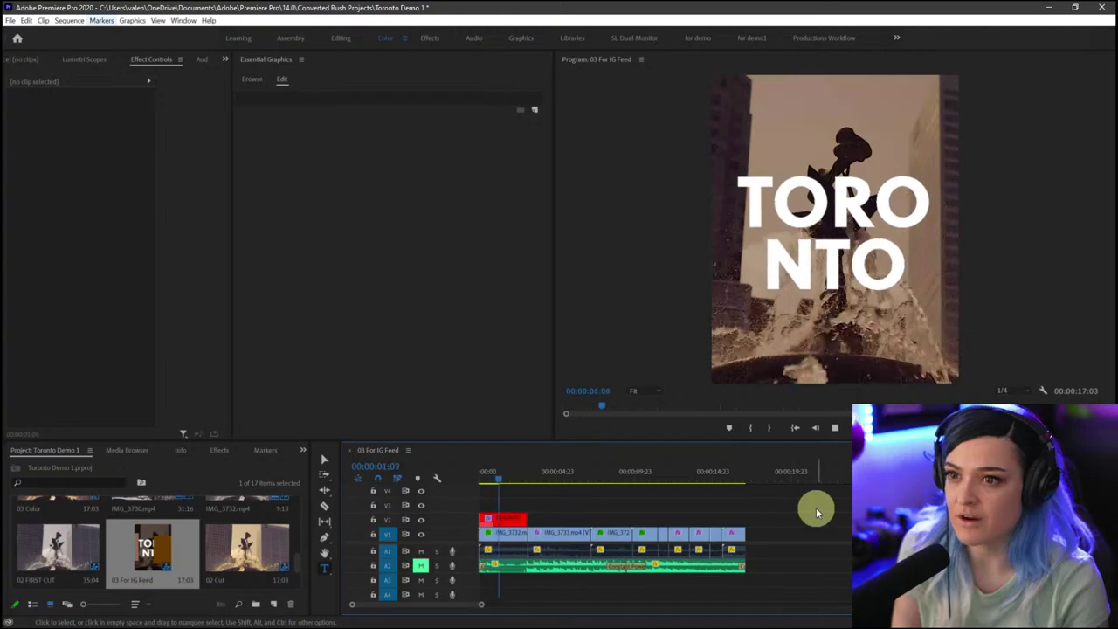
key("space")
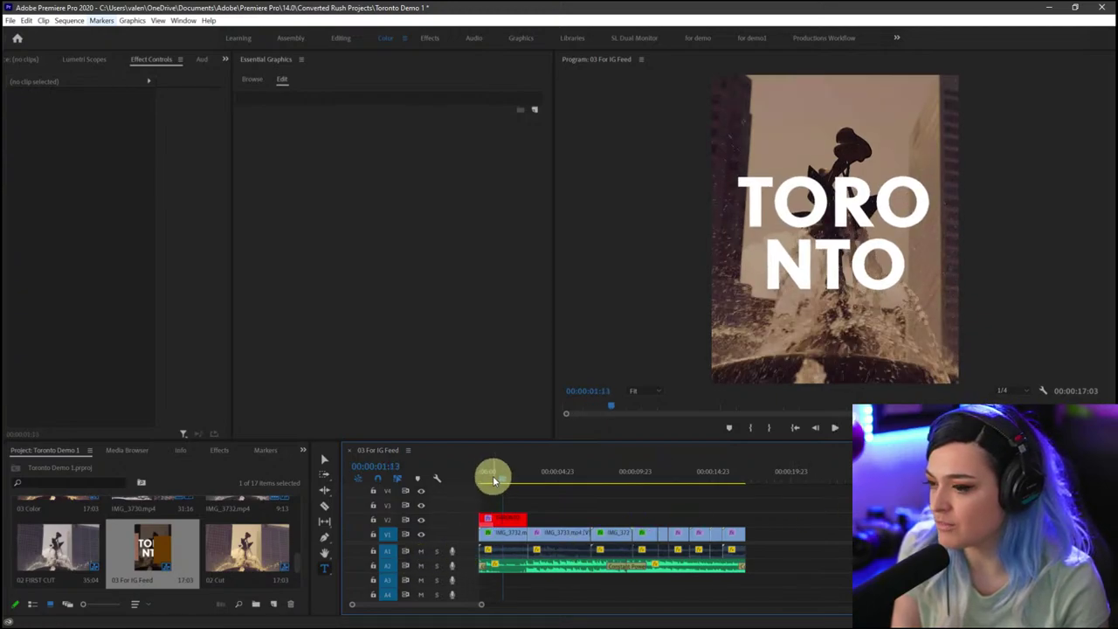
- Review the sequence from the start in the maximized program monitor, and restore the panel layout after stopping
left_click_drag(493, 479, 461, 477)
key("grave")
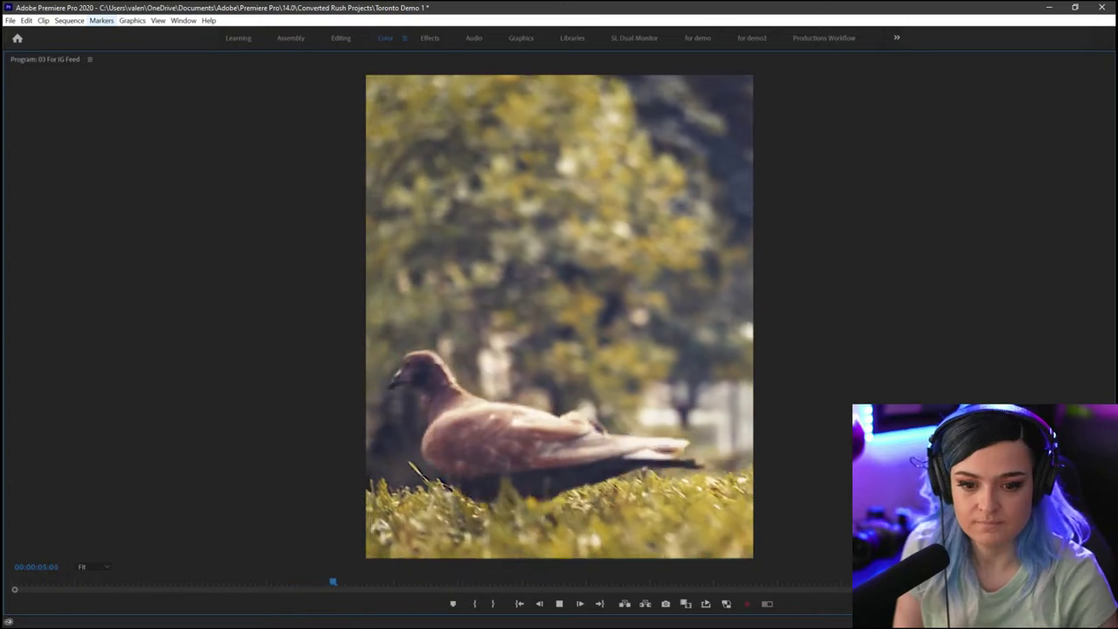
key("space")
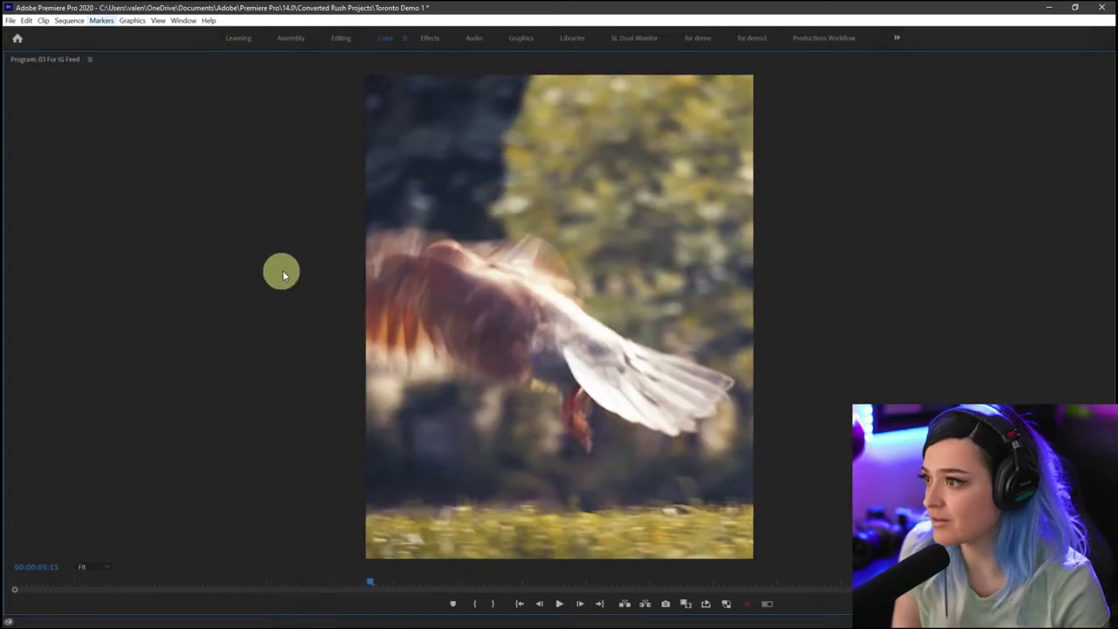
key("grave")
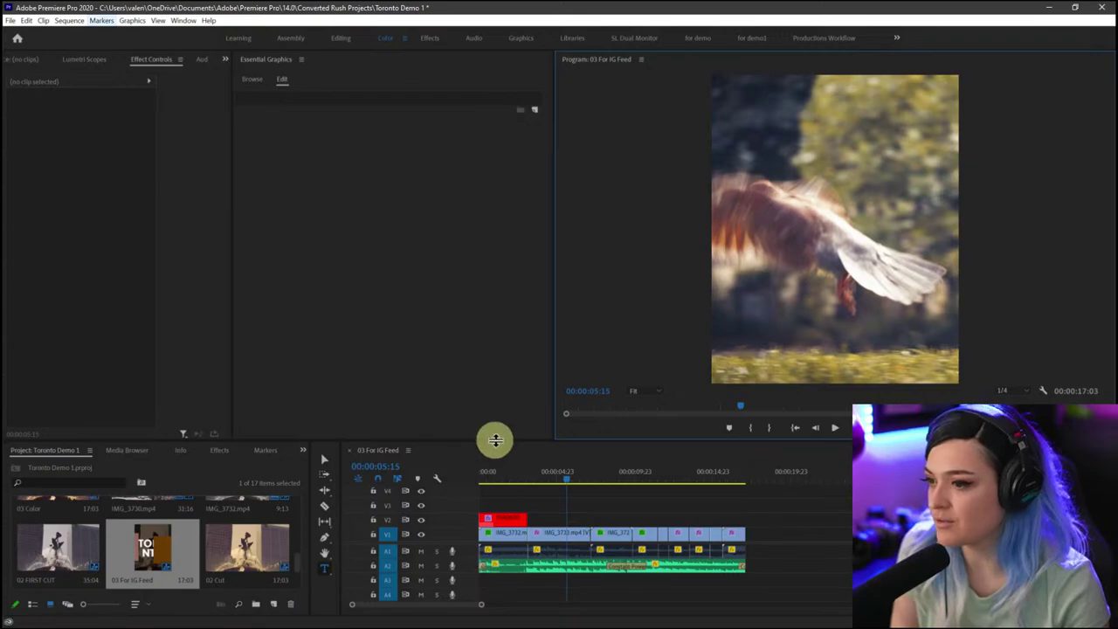
- Enlarge the timeline area, expand the Master audio track and lower its volume to about -13.8 dB
left_click_drag(495, 439, 495, 300)
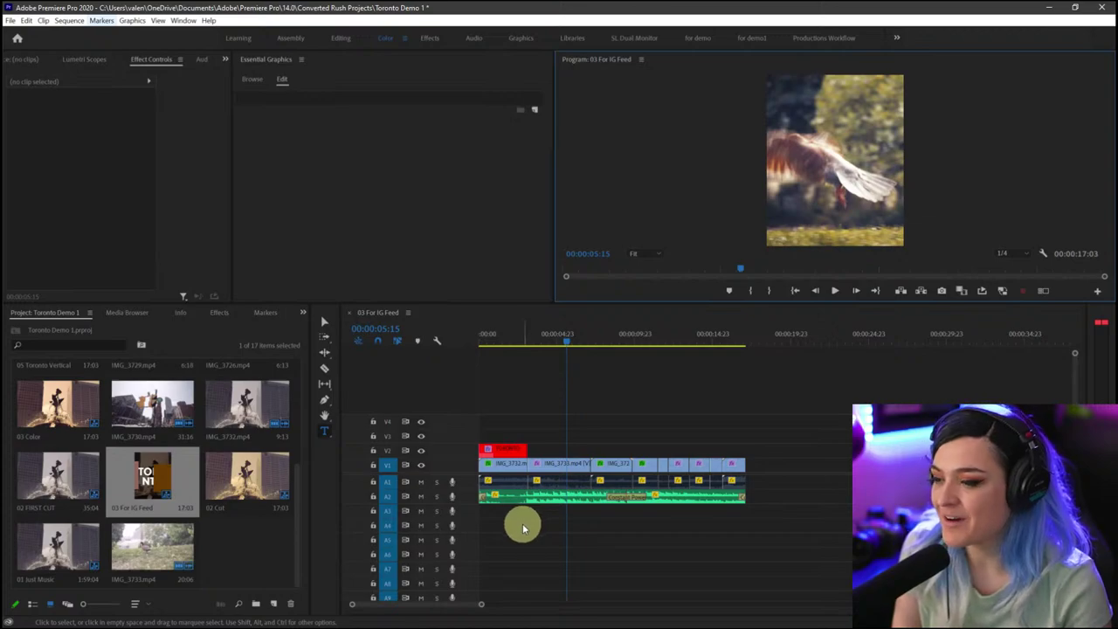
scroll(522, 524, "down", 10)
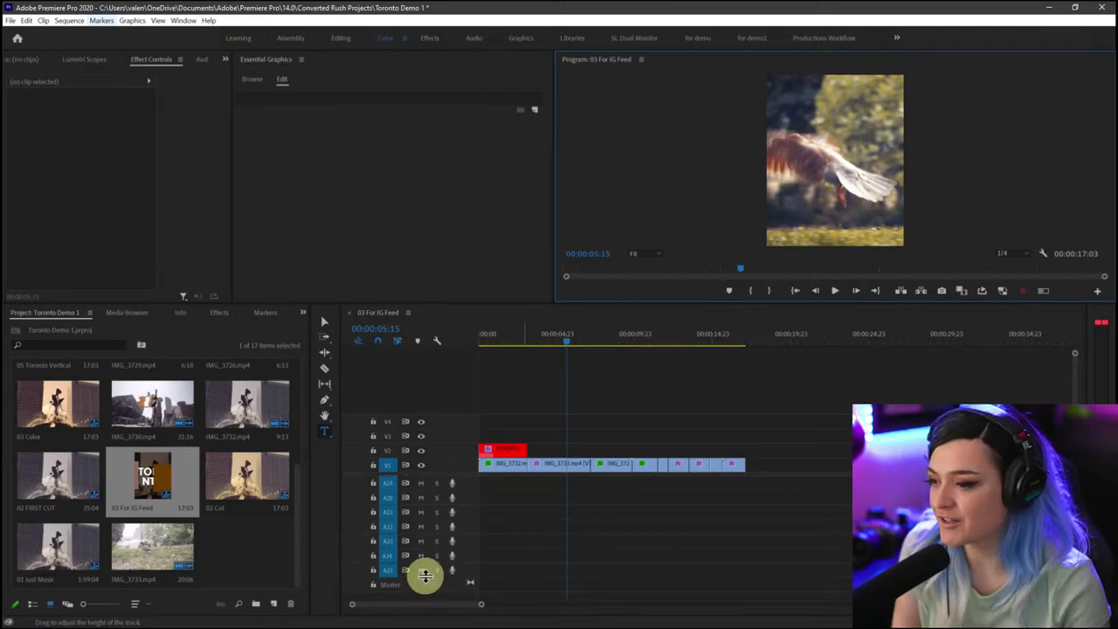
left_click_drag(425, 575, 451, 619)
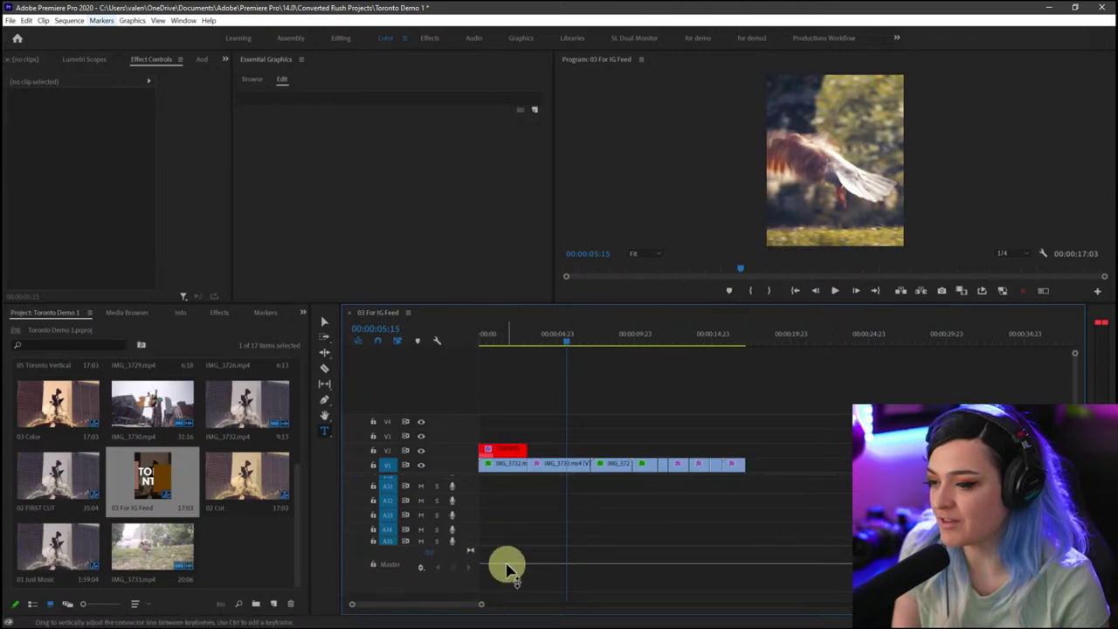
left_click_drag(505, 564, 508, 576)
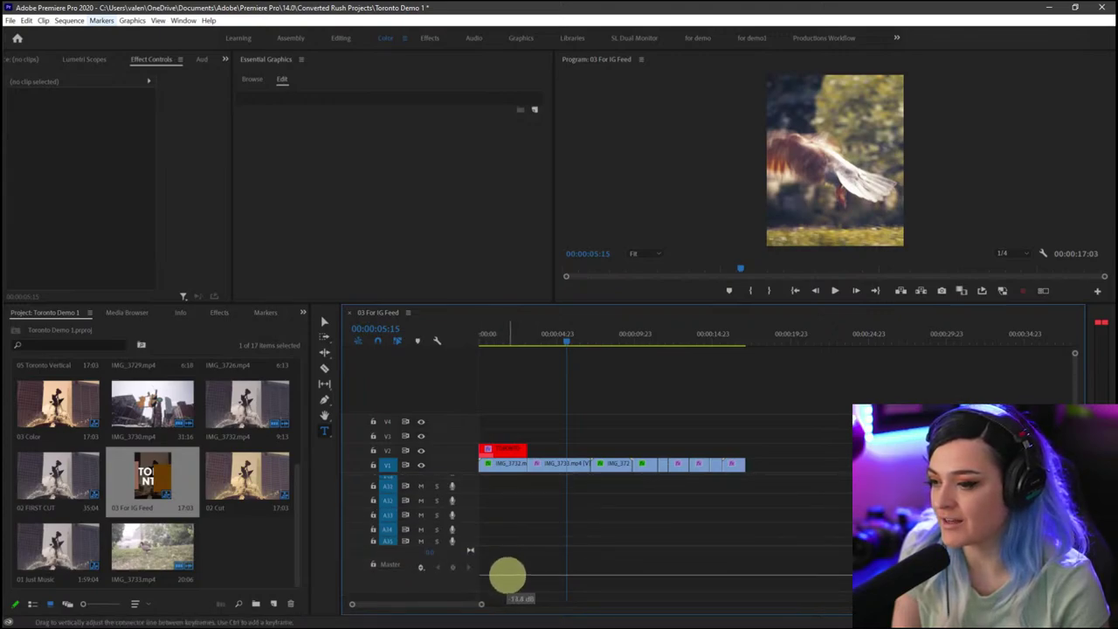
- Return to the upper audio tracks and play the sequence from the start with the program monitor maximized
scroll(506, 531, "up", 5)
left_click_drag(492, 335, 446, 336)
key("space")
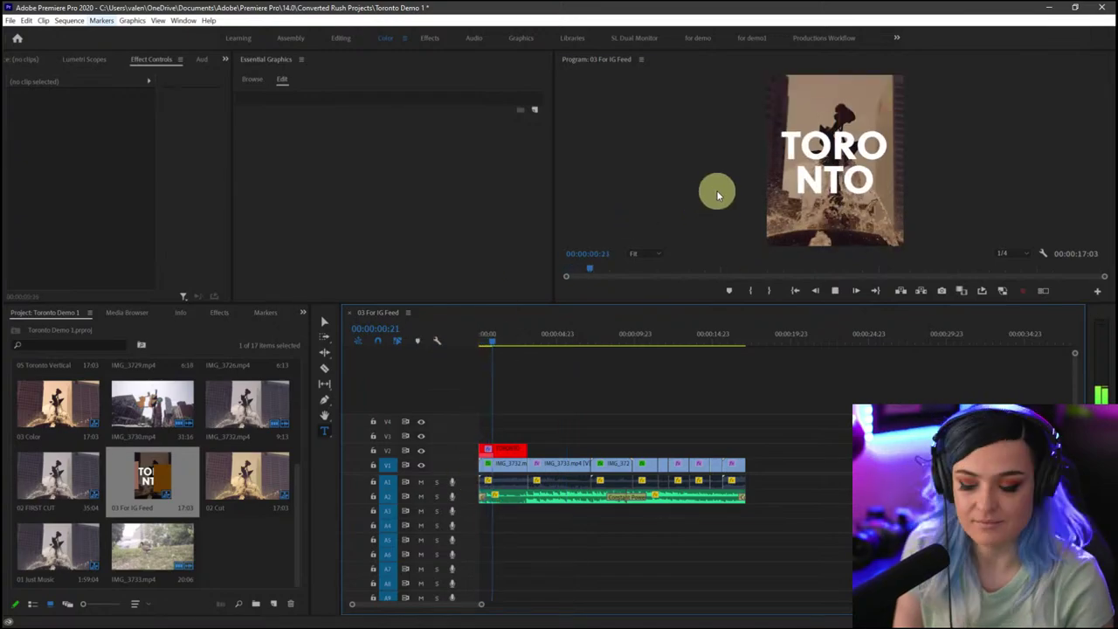
key("grave")
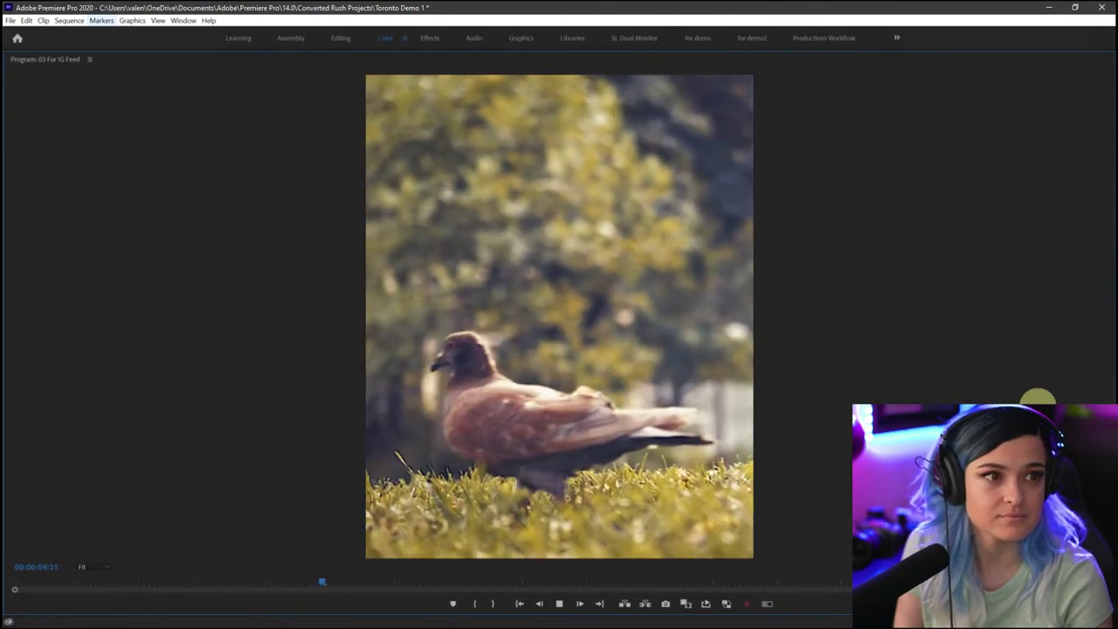
- Lower the system volume to 32 during playback and stop at the shot of the cyclist on the bridge
key("XF86AudioLowerVolume")
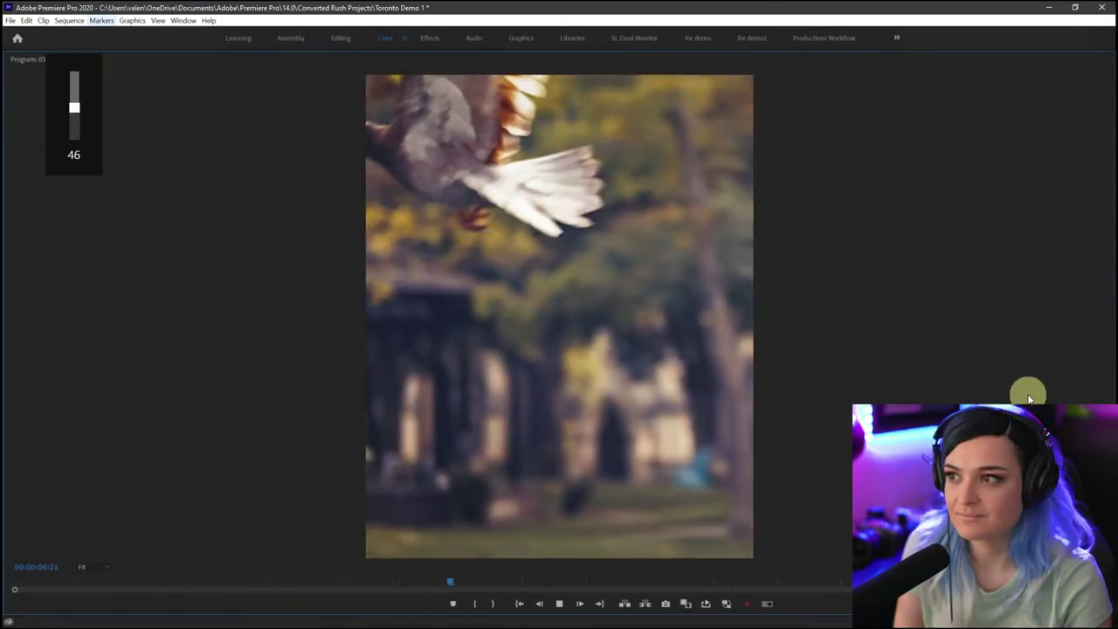
key("XF86AudioLowerVolume")
key("XF86AudioLowerVolume")
key("XF86AudioLowerVolume")
key("XF86AudioLowerVolume")
key("XF86AudioLowerVolume")
key("XF86AudioLowerVolume")
key("XF86AudioLowerVolume")
key("XF86AudioLowerVolume")
key("space")
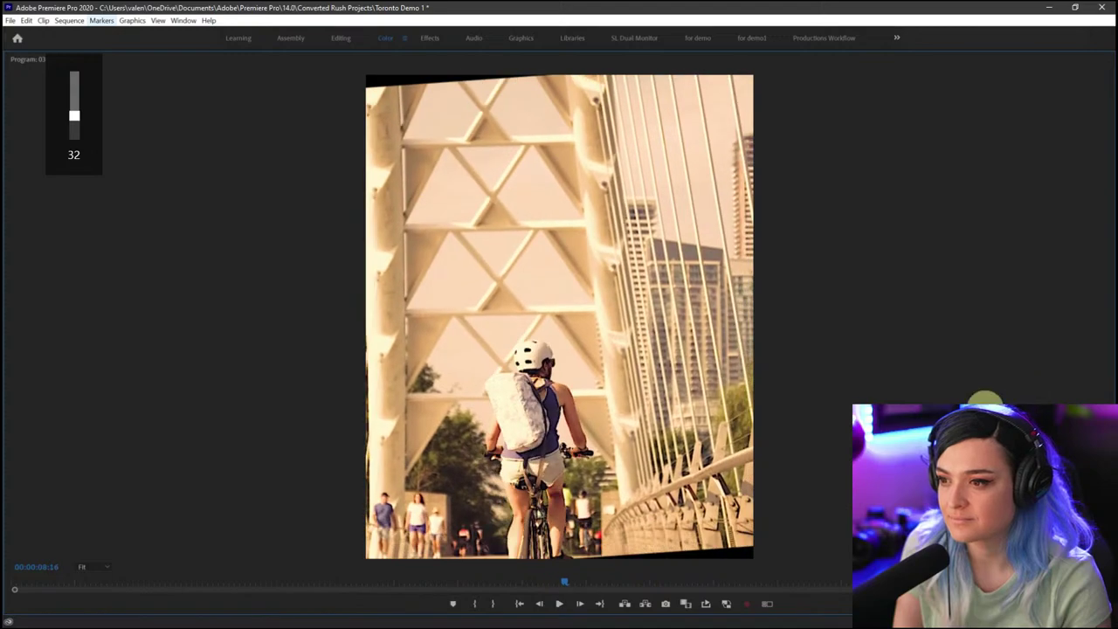
- Restore the panel layout from the maximized program monitor, keeping the playhead on the cyclist shot
mouse_move(434, 215)
left_mouse_down()
mouse_move(359, 303)
mouse_move(345, 237)
left_mouse_up()
key("Escape")
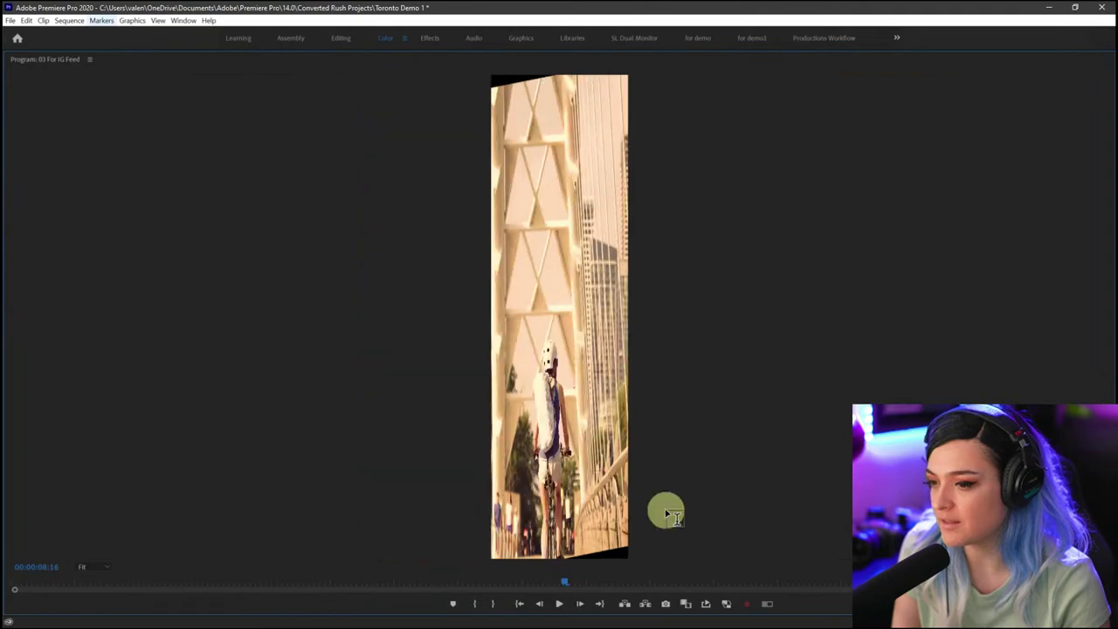
left_click(526, 603)
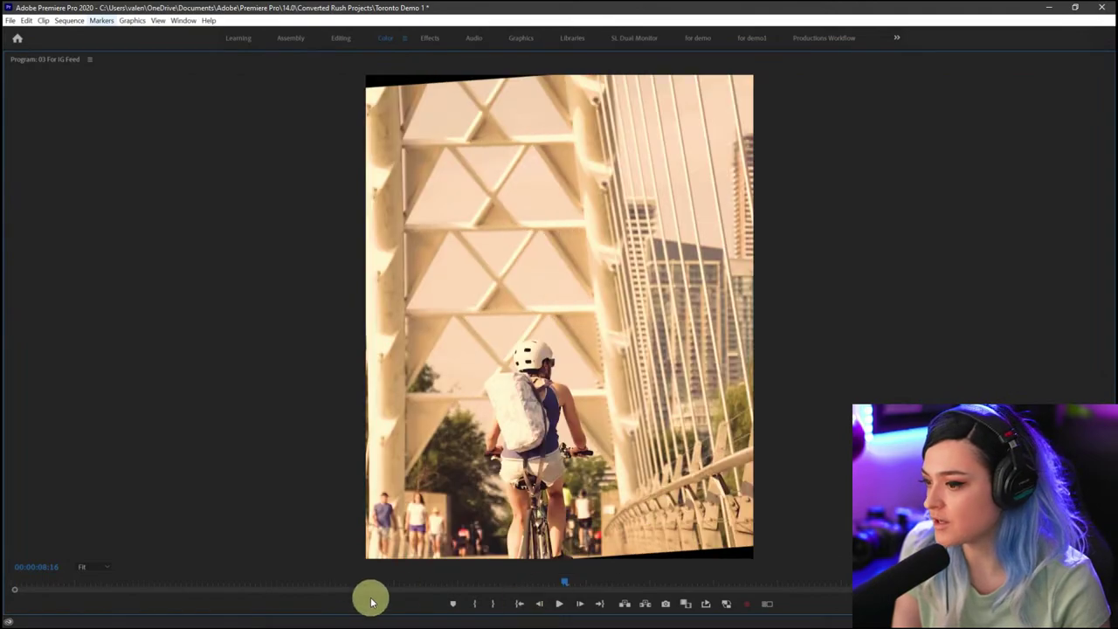
key("grave")
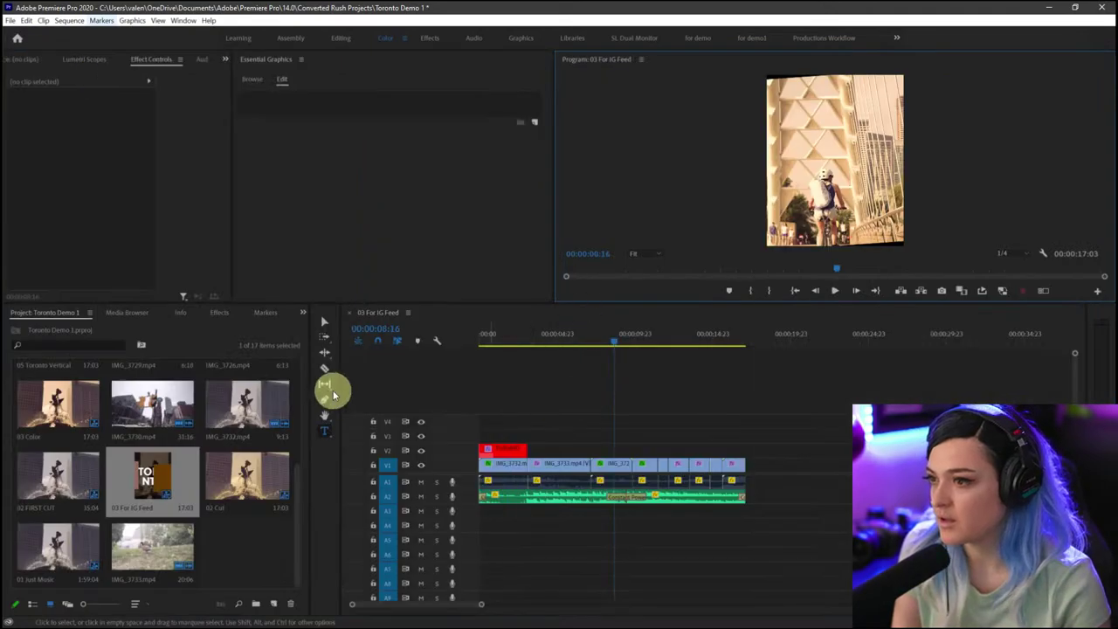
- Expand the Audio 2 track and lower the volume of both Hammock music clips to about -4.4 dB
left_click(614, 468)
left_click_drag(577, 524, 677, 501)
left_click(673, 521)
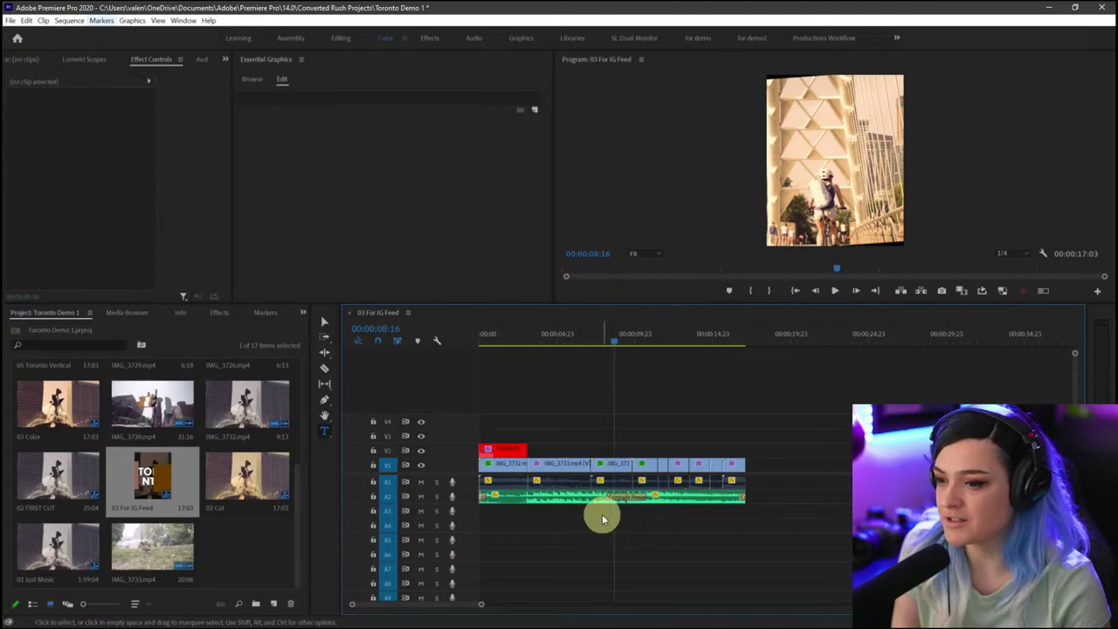
left_click_drag(448, 504, 447, 535)
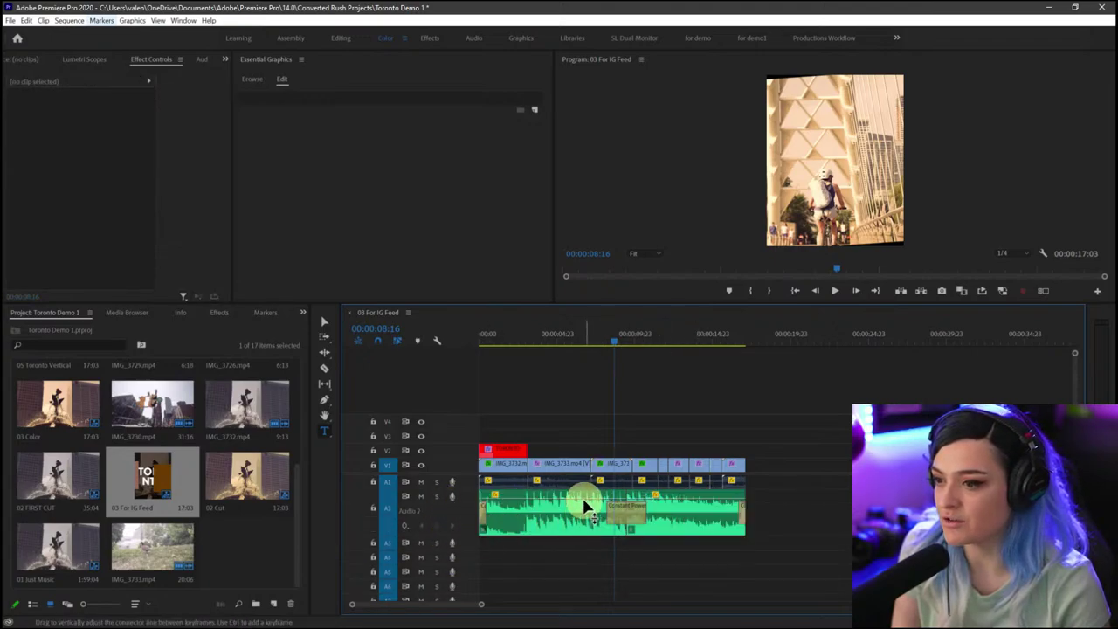
left_click_drag(583, 507, 585, 510)
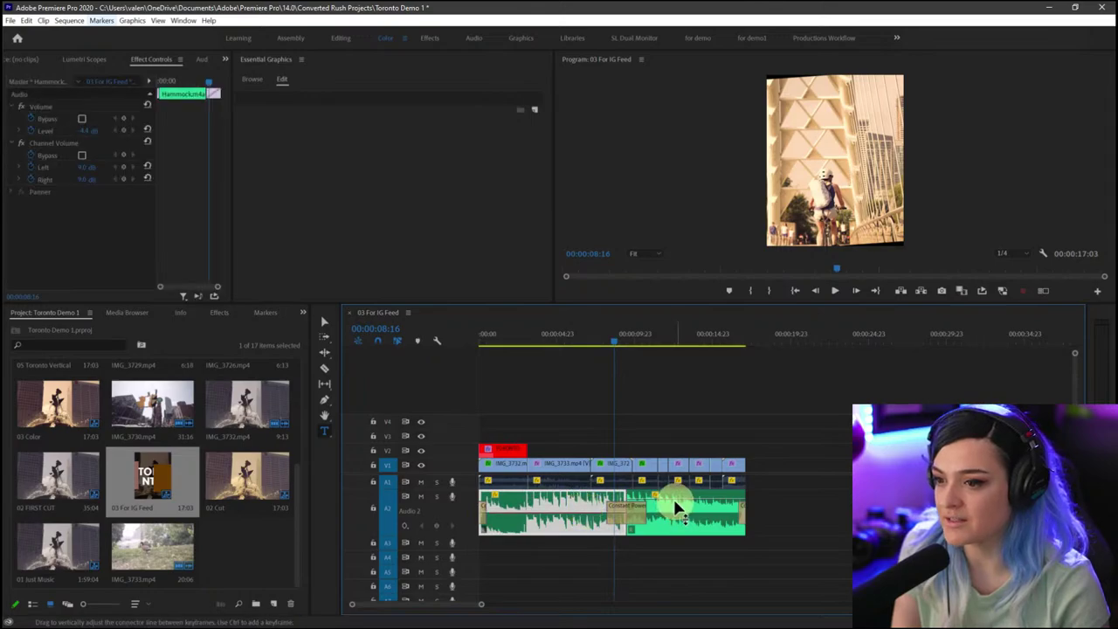
left_click_drag(676, 506, 676, 511)
- Raise the Master track's volume line and return to the upper audio tracks with nothing selected
scroll(796, 516, "down", 10)
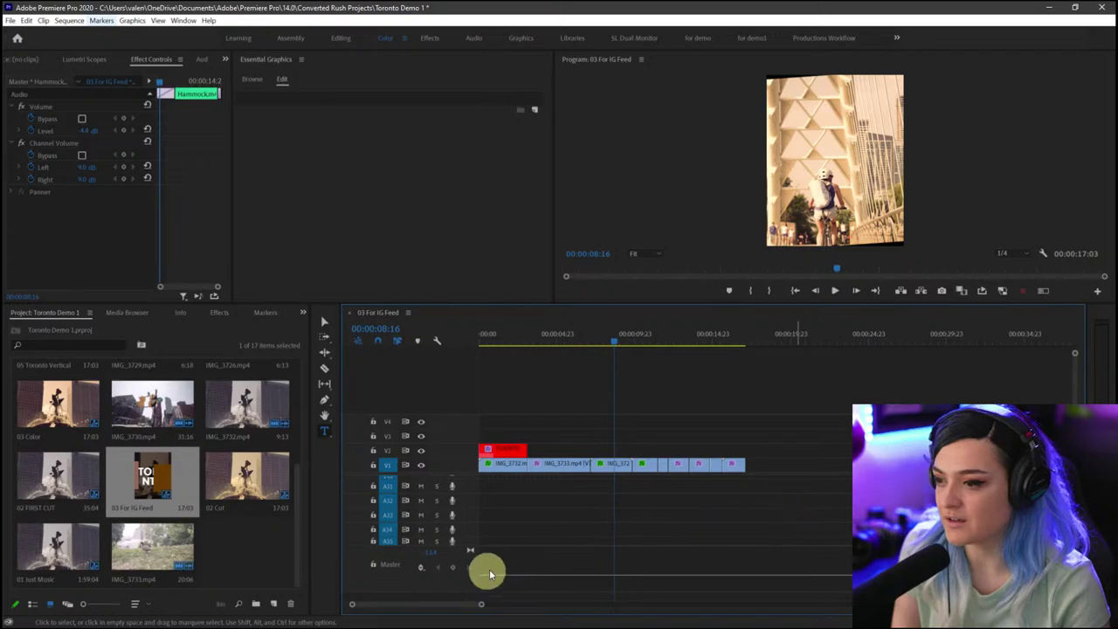
left_click_drag(488, 575, 489, 564)
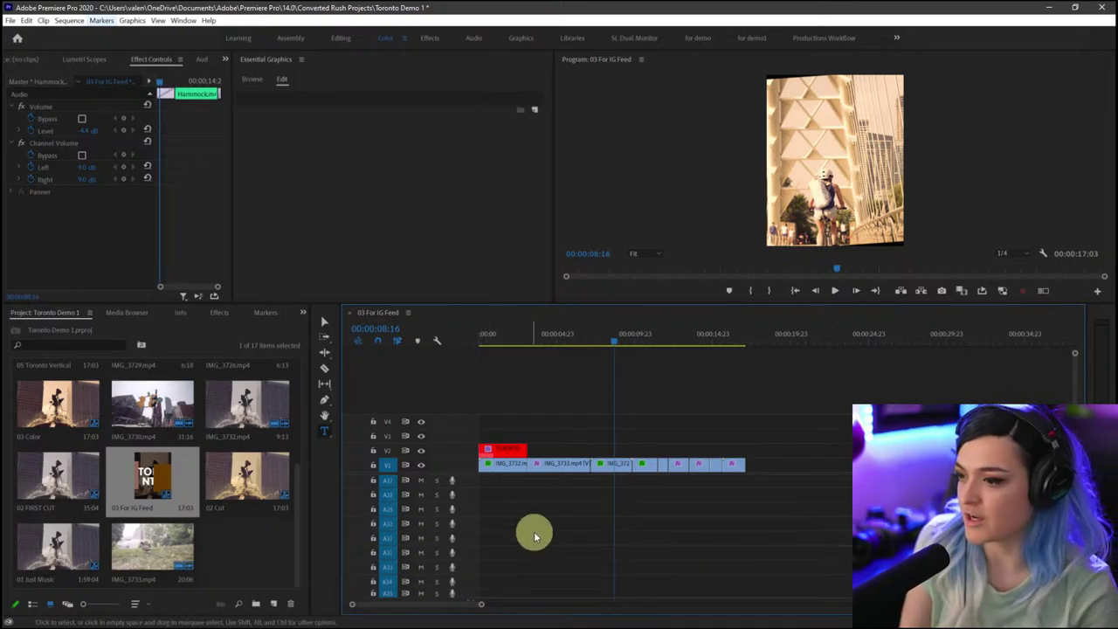
scroll(533, 531, "up", 3)
left_click(674, 566)
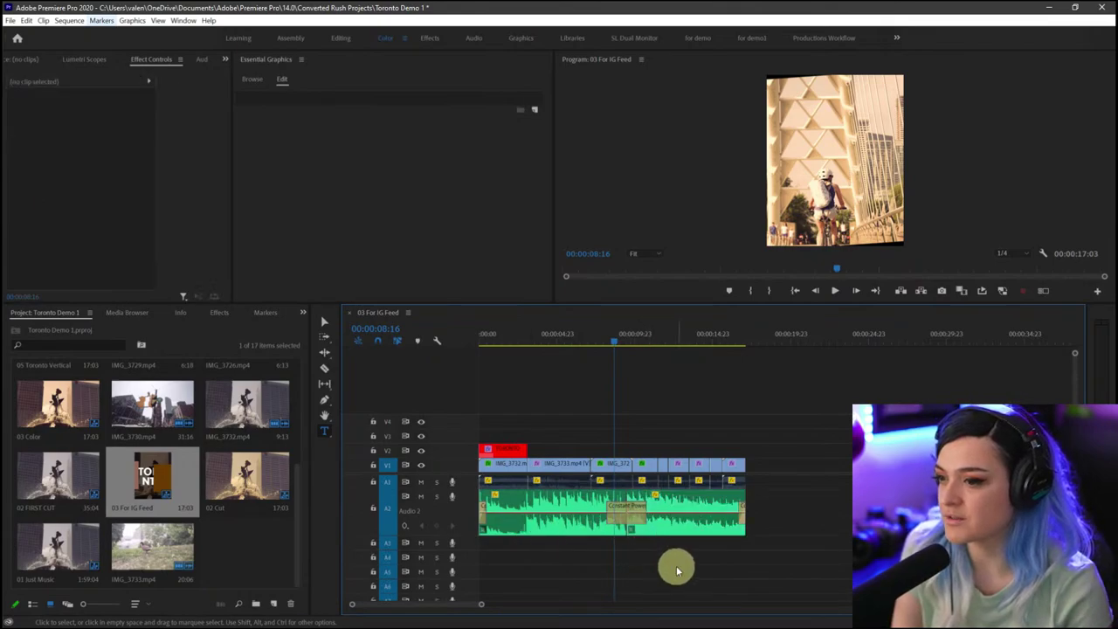
- Play a short passage of the bird shot from 00:00:05:09, stop, and lower both music clips further to about -12 dB
left_click(564, 337)
key("space")
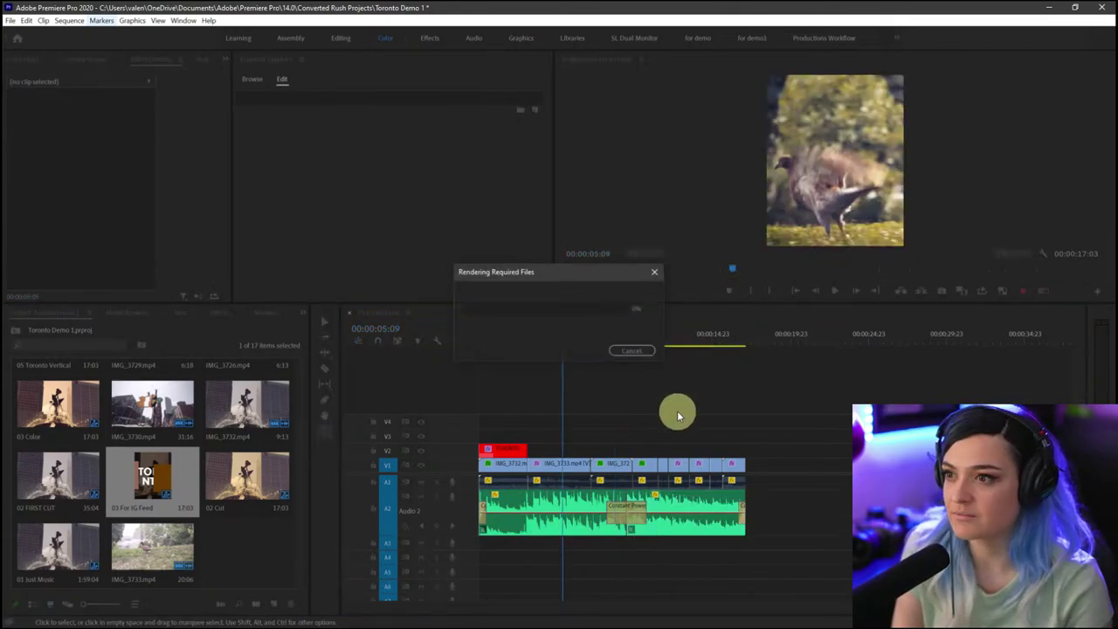
key("space")
left_click(568, 517)
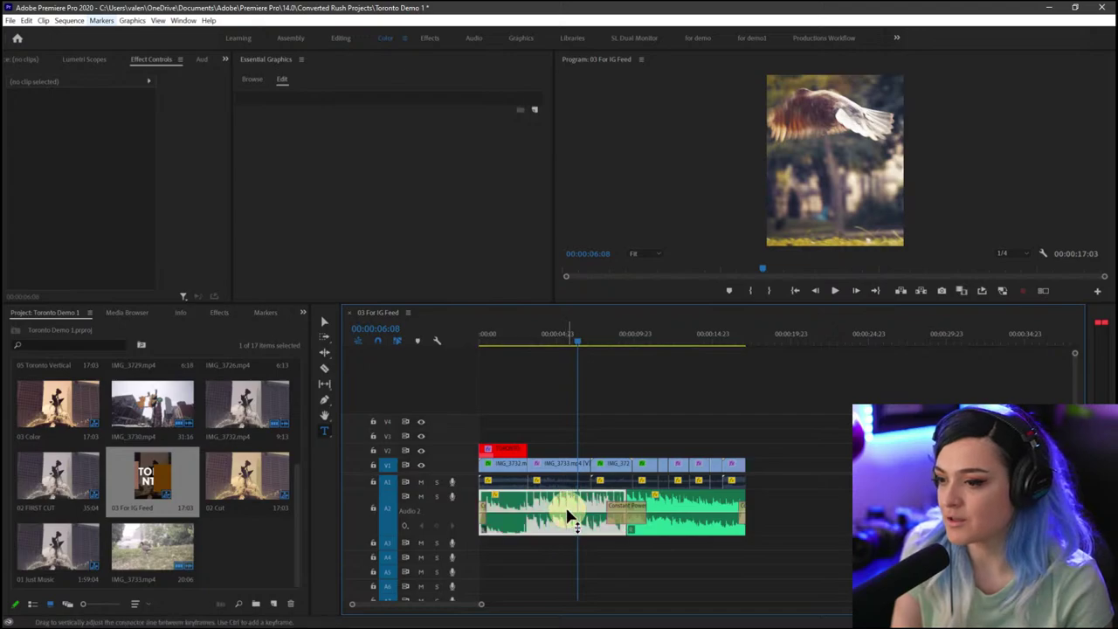
left_click(666, 519)
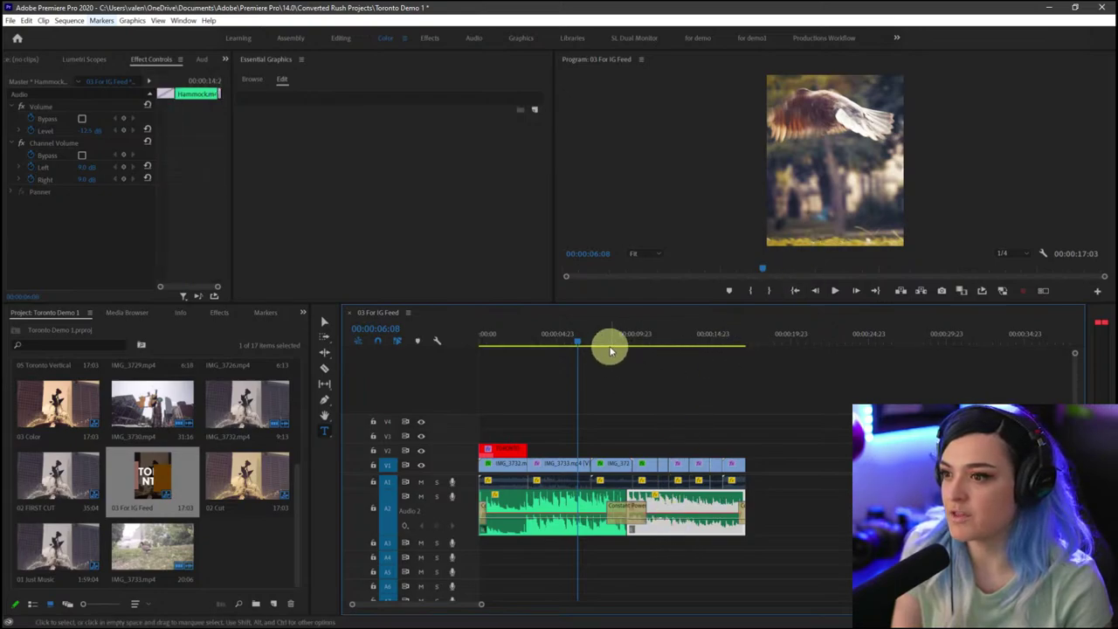
- Scale up the cyclist clip at 00:00:08:09 to about 107 so the rotated image fills the frame's corners
left_click(610, 339)
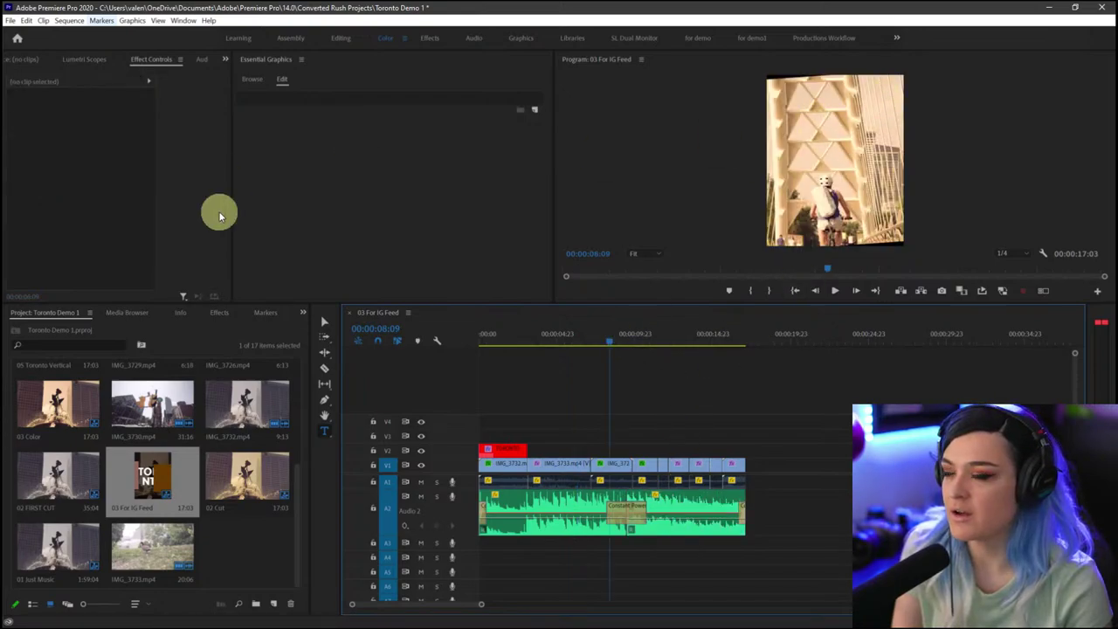
left_click(328, 327)
left_click(620, 464)
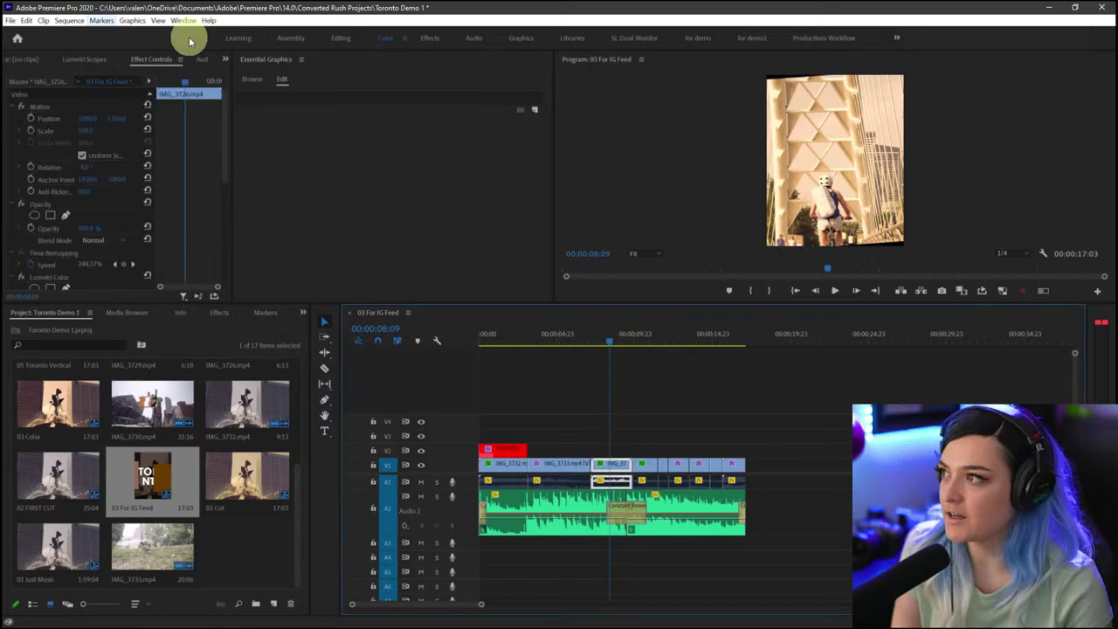
mouse_move(201, 74)
left_mouse_down()
mouse_move(245, 90)
mouse_move(65, 85)
left_mouse_up()
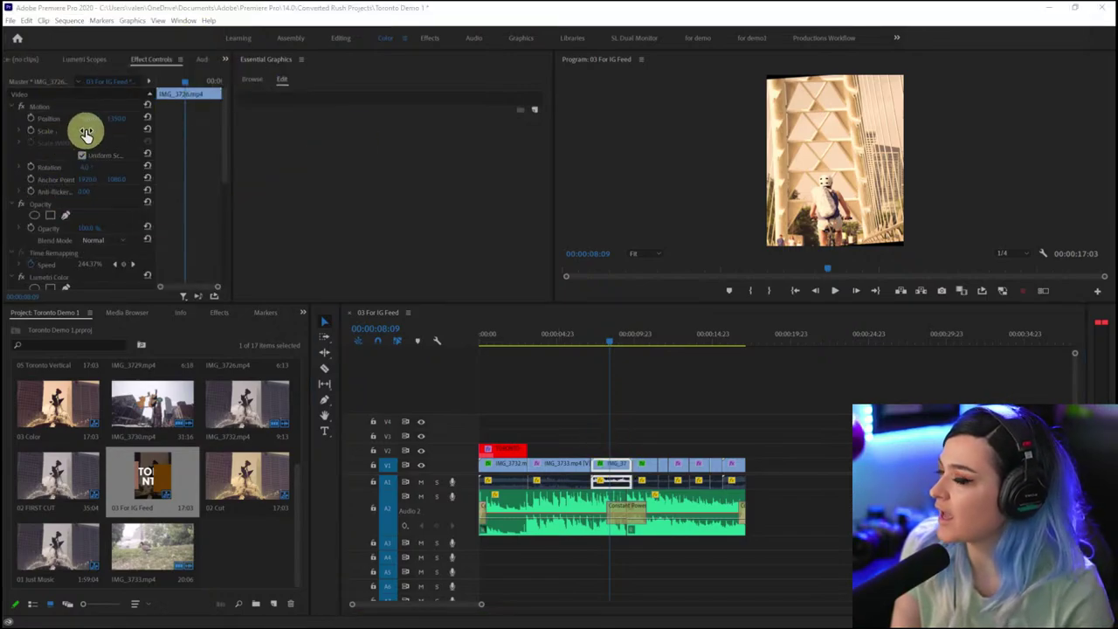
mouse_move(87, 131)
left_mouse_down()
mouse_move(79, 137)
mouse_move(100, 137)
left_mouse_up()
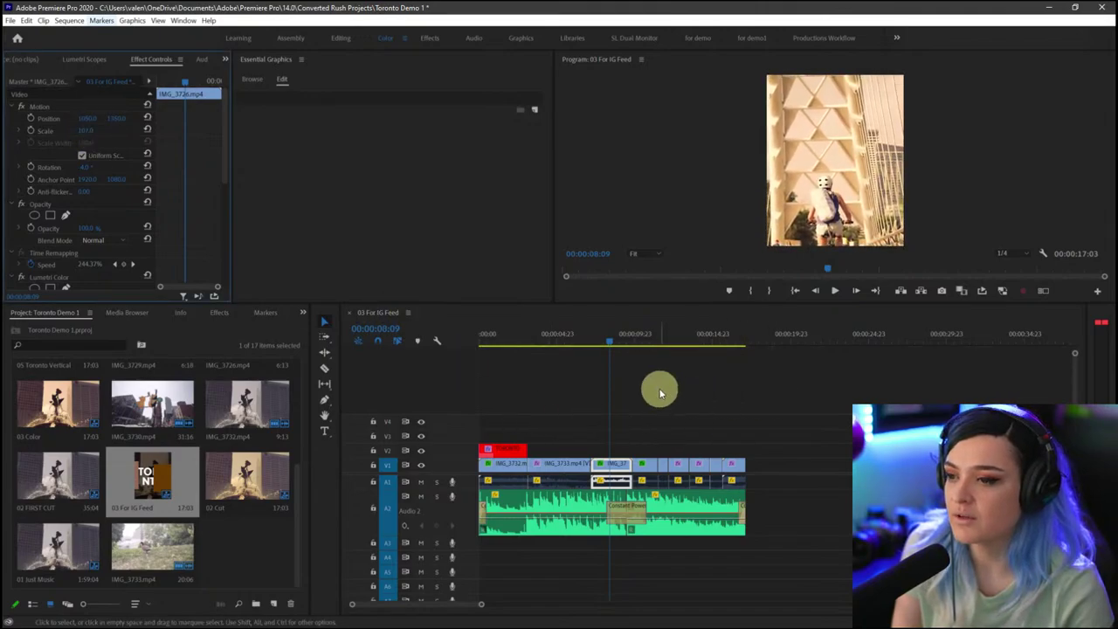
- Deselect the clip and play the sequence from the cyclist shot to its end
left_click(739, 396)
key("space")
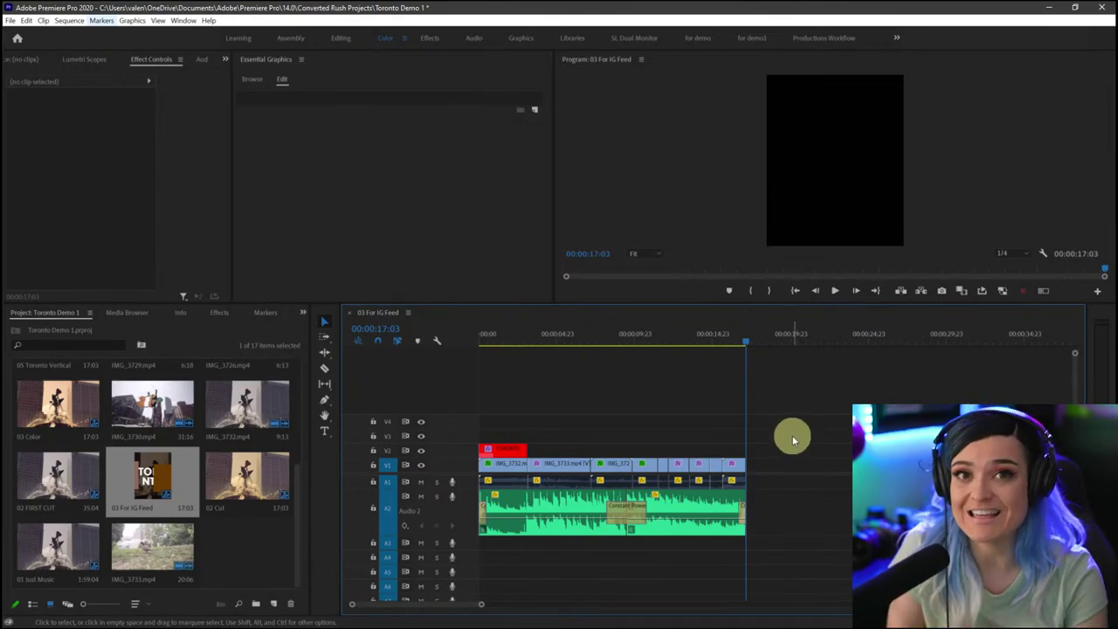
key("ctrl+2")
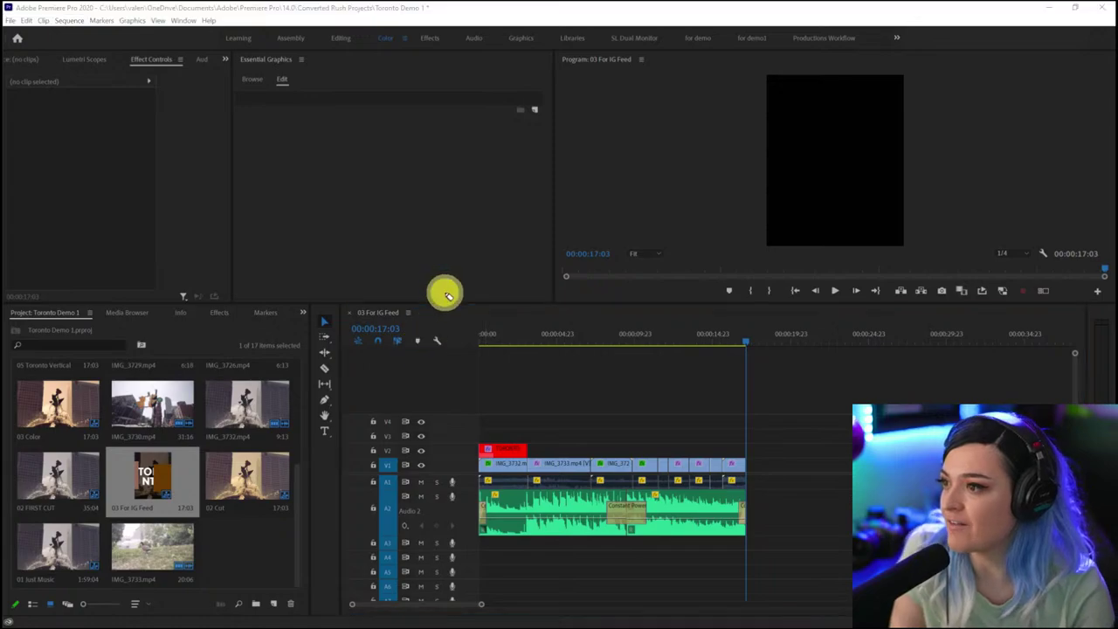
mouse_move(447, 297)
left_mouse_down()
mouse_move(301, 472)
mouse_move(174, 284)
mouse_move(479, 310)
mouse_move(336, 274)
mouse_move(462, 297)
mouse_move(346, 267)
left_mouse_up()
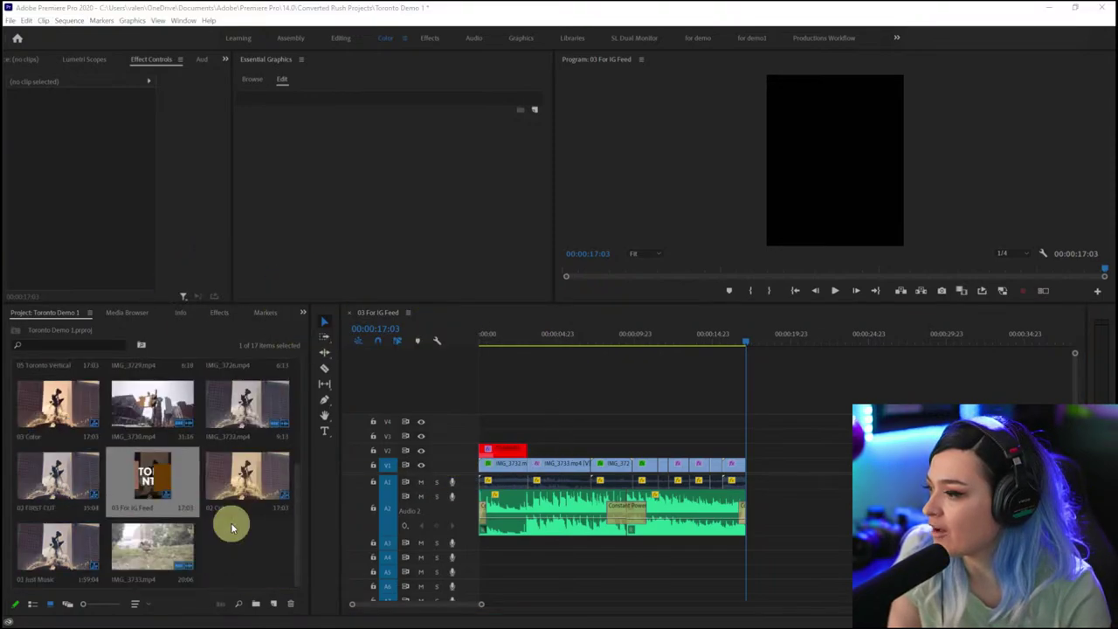
- Open the 03 Color sequence, expand its music track and lower both Hammock clips to about -16 dB
double_click(48, 408)
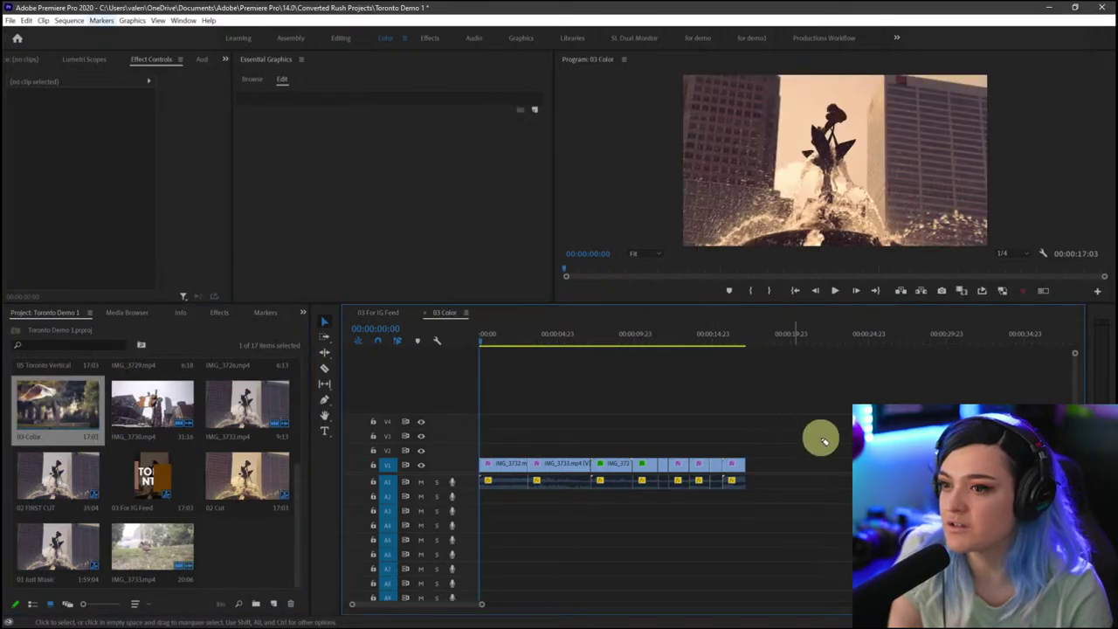
mouse_move(821, 440)
left_mouse_down()
mouse_move(513, 421)
mouse_move(488, 521)
mouse_move(784, 480)
mouse_move(778, 420)
left_mouse_up()
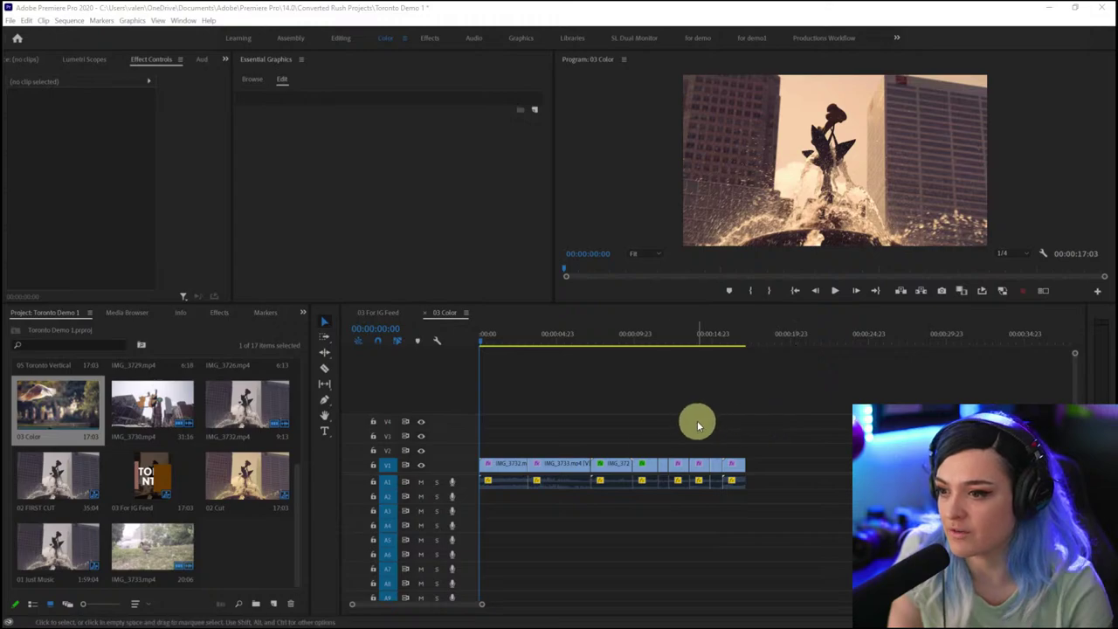
scroll(580, 529, "down", 5)
left_click_drag(463, 547, 451, 591)
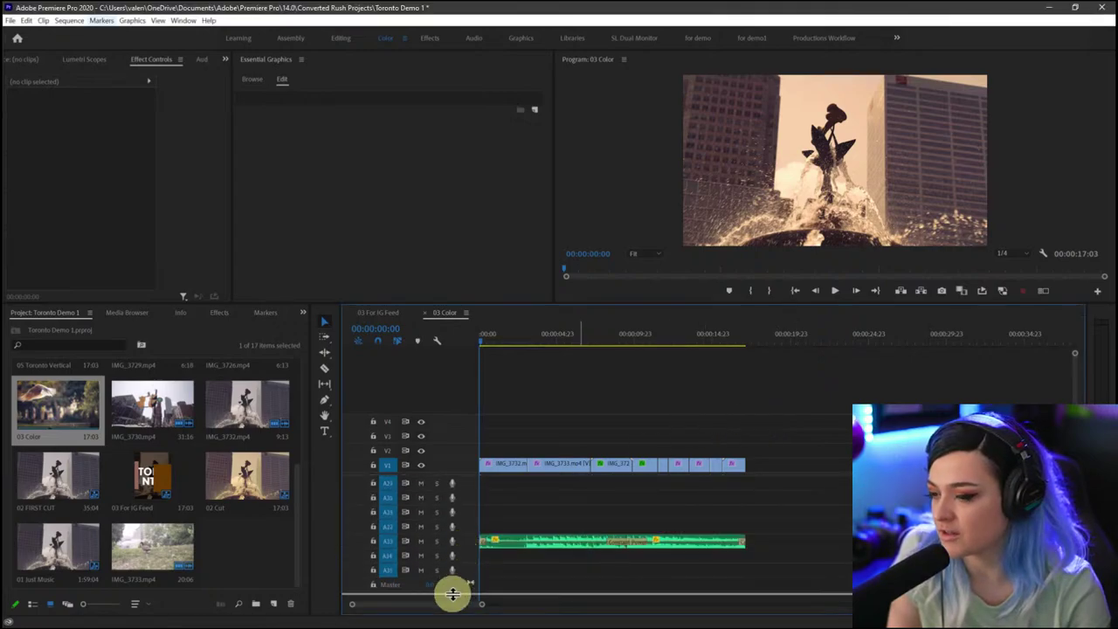
left_click_drag(569, 550, 568, 572)
left_click(721, 557)
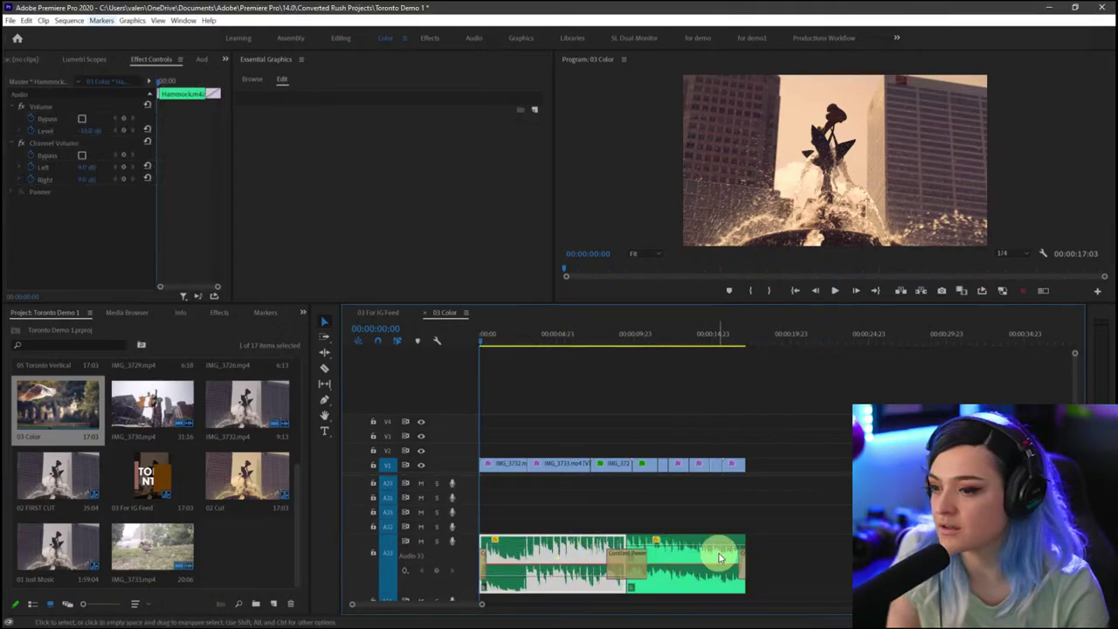
left_click_drag(712, 556, 706, 574)
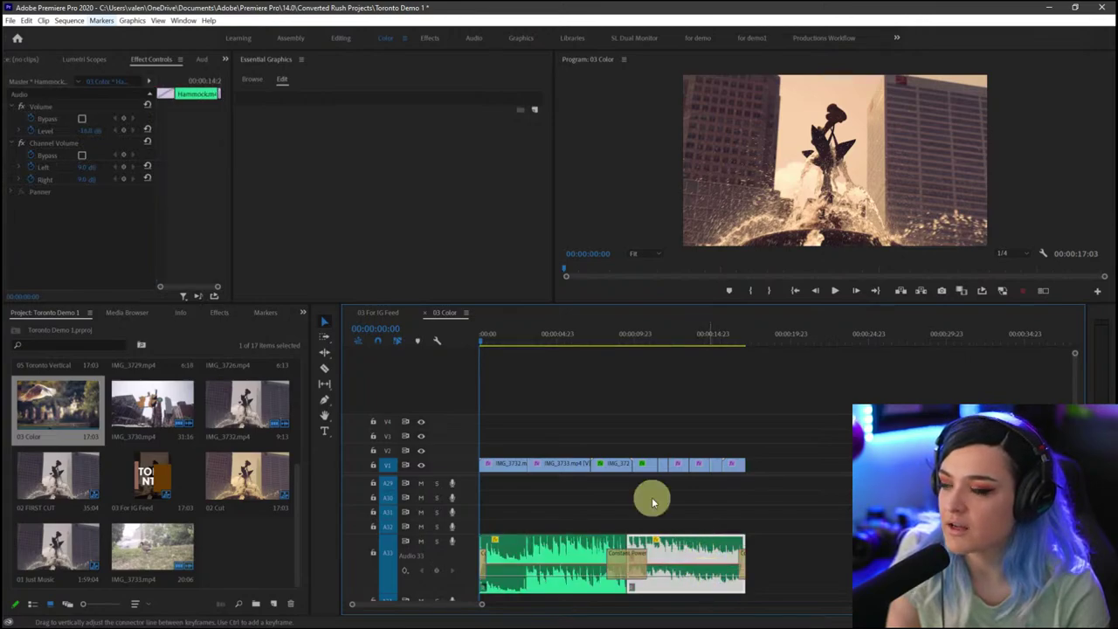
- Return to the 03 For IG Feed sequence and reveal it in the project
left_click(432, 317)
mouse_move(486, 292)
left_mouse_down()
mouse_move(420, 364)
mouse_move(459, 242)
left_mouse_up()
left_click(379, 307)
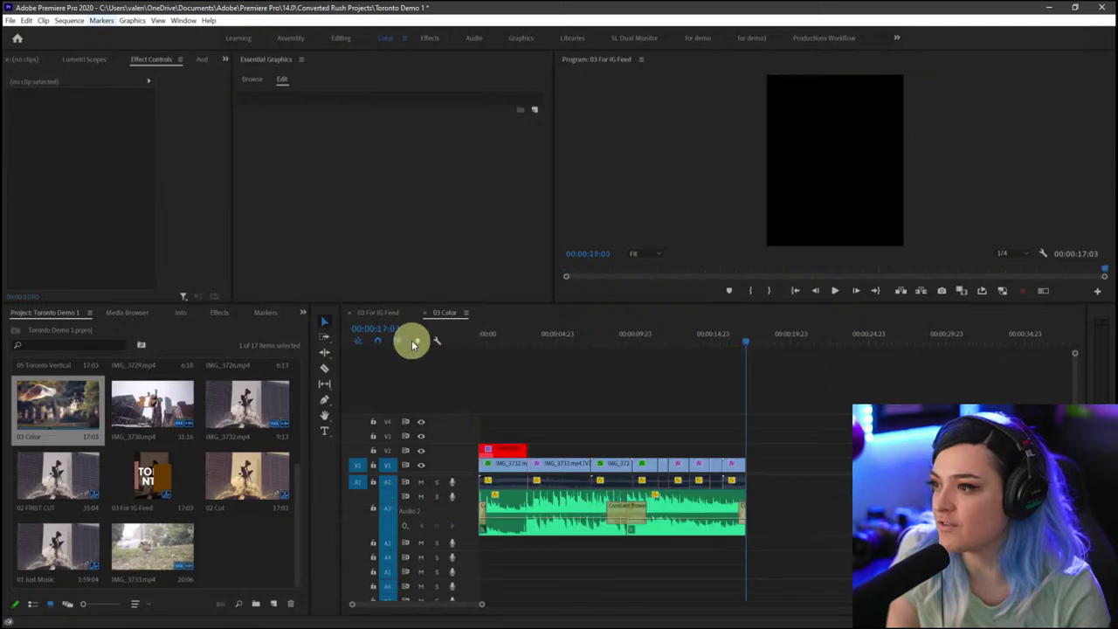
mouse_move(442, 305)
left_mouse_down()
mouse_move(392, 270)
mouse_move(359, 398)
mouse_move(429, 257)
left_mouse_up()
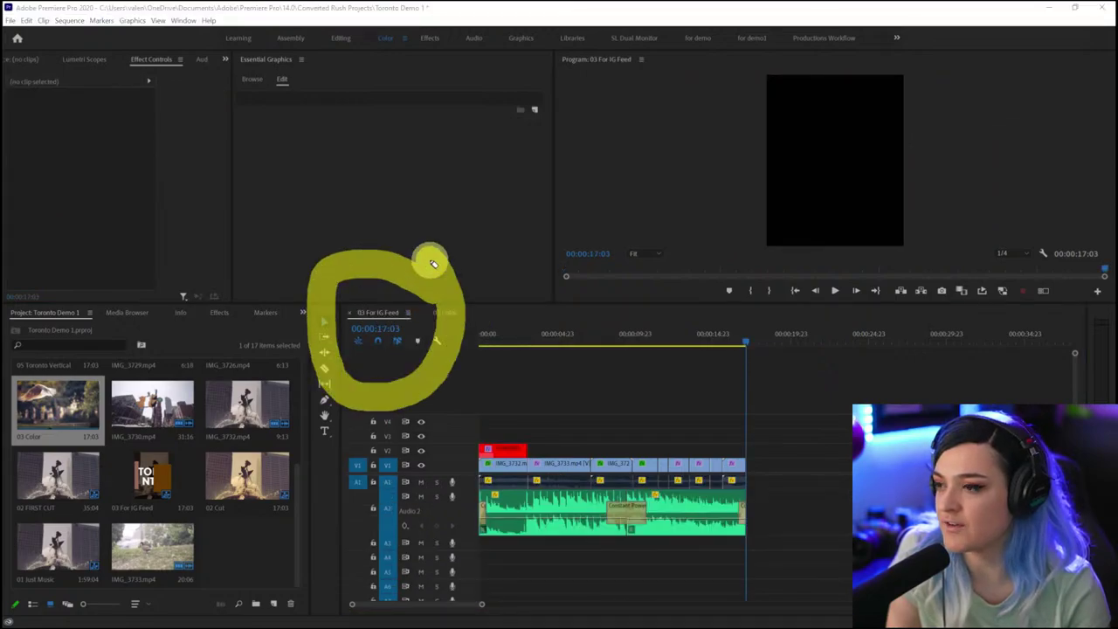
right_click(387, 309)
key("Escape")
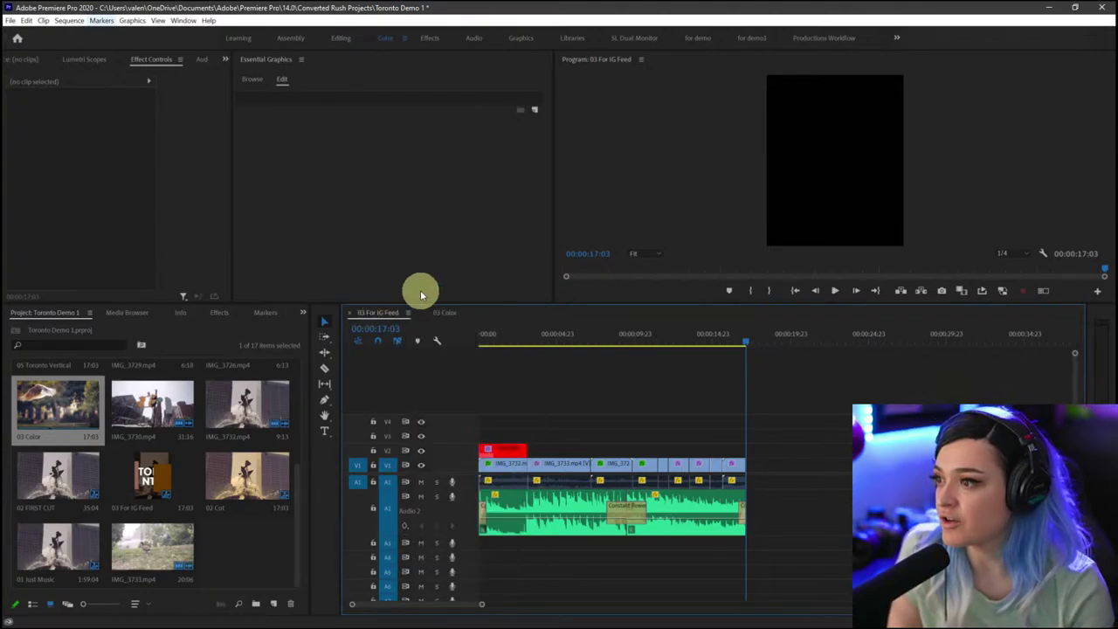
mouse_move(425, 273)
left_mouse_down()
mouse_move(303, 315)
mouse_move(438, 359)
mouse_move(406, 278)
left_mouse_up()
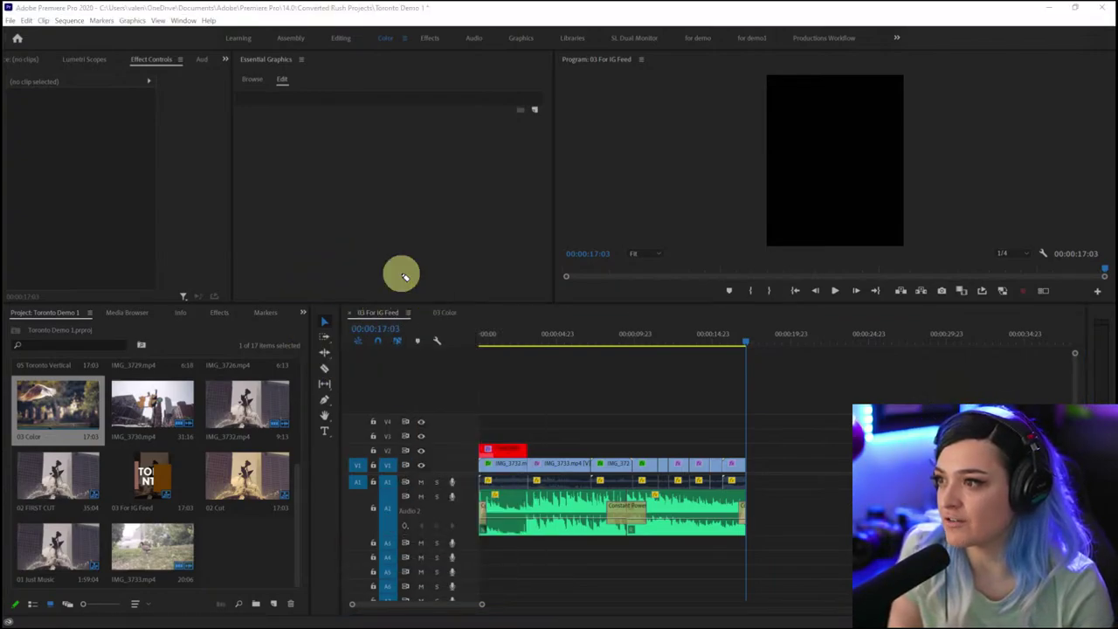
right_click(384, 313)
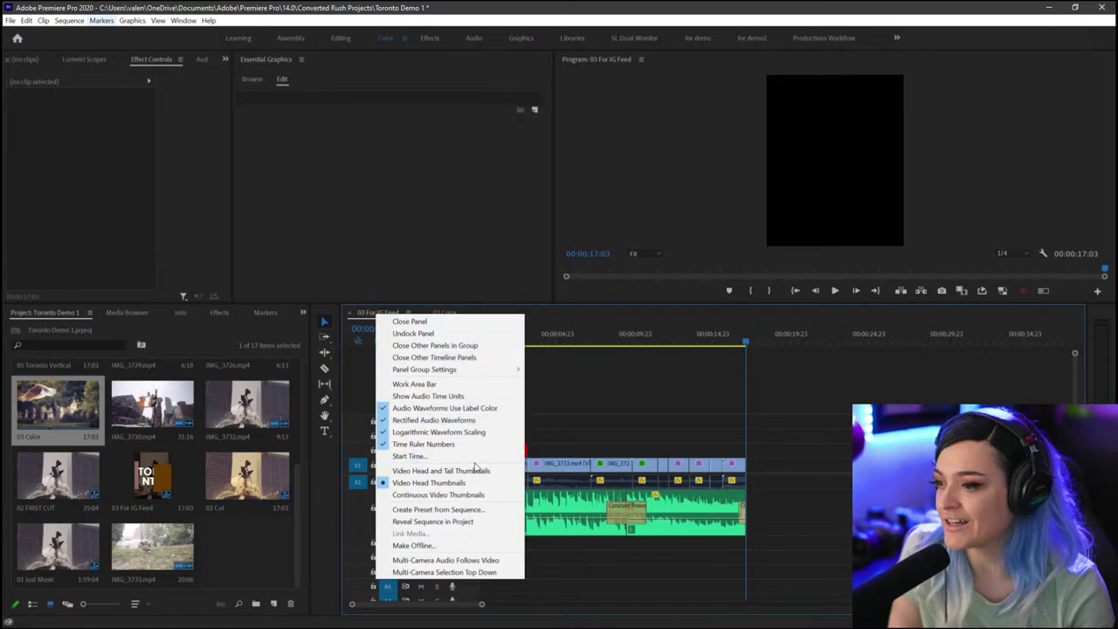
left_click(481, 525)
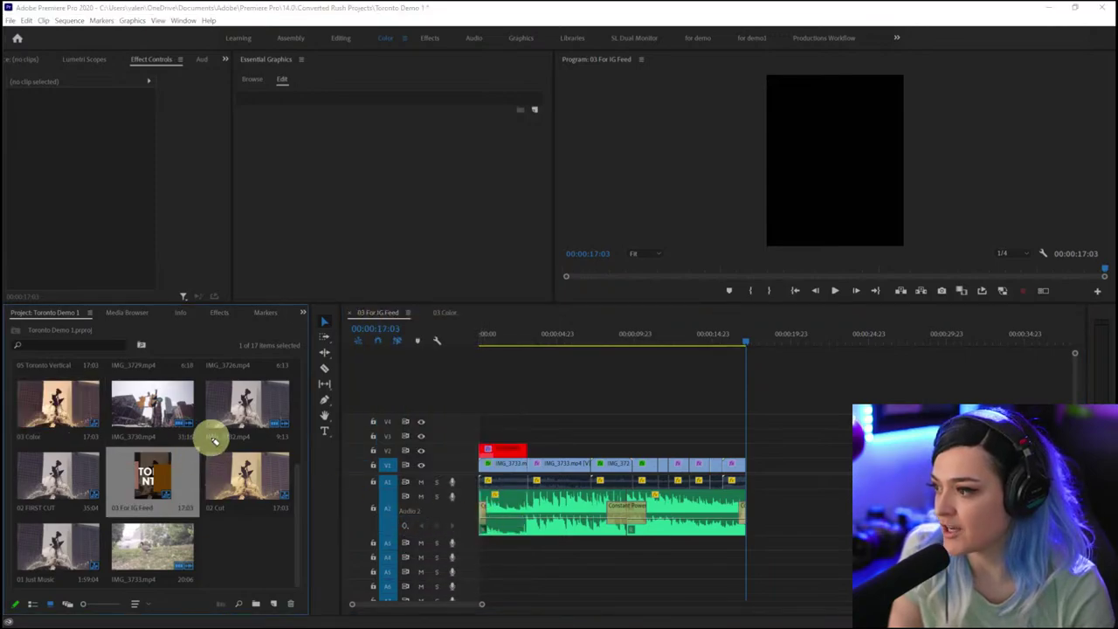
- Auto reframe the 03 For IG Feed sequence to Vertical 9:16 as a new sequence named 03 For IG Stories
mouse_move(215, 439)
left_mouse_down()
mouse_move(39, 522)
mouse_move(231, 475)
mouse_move(160, 403)
left_mouse_up()
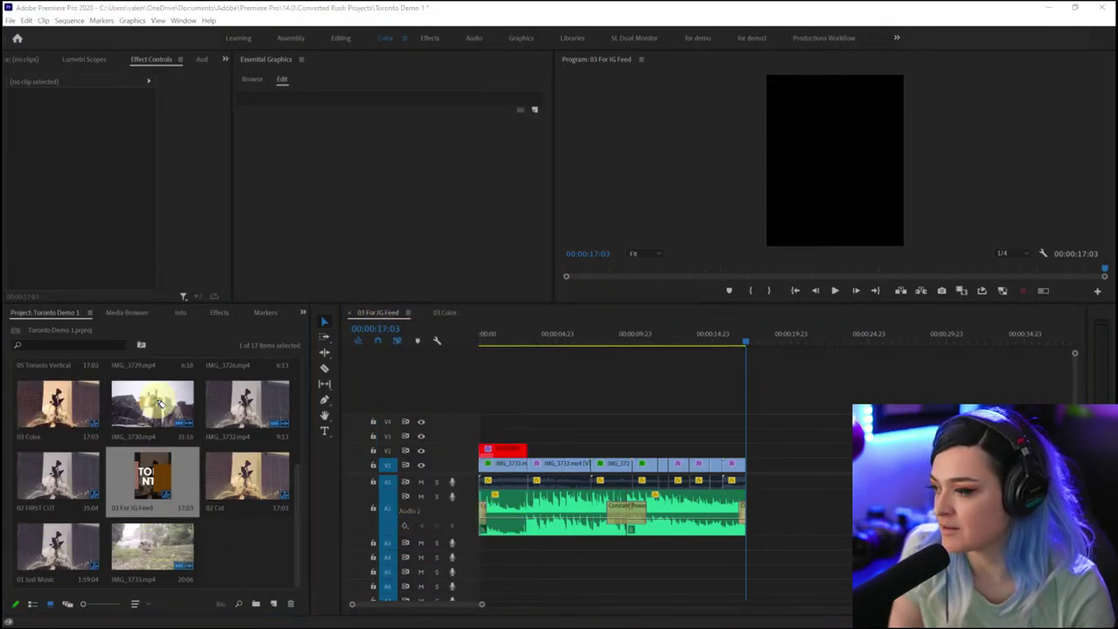
right_click(153, 468)
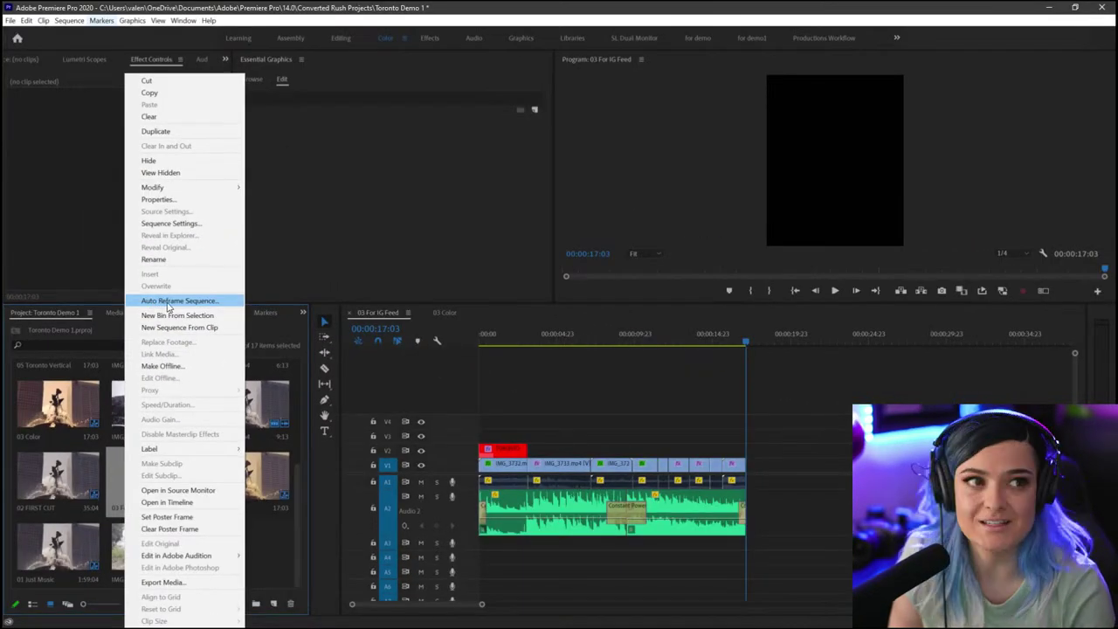
left_click(180, 301)
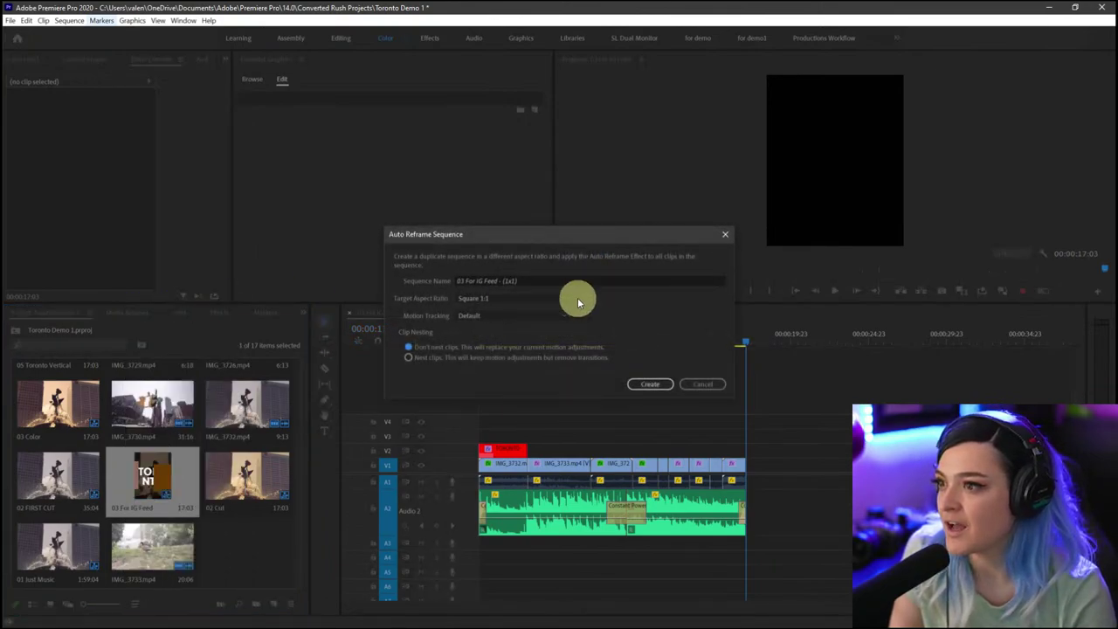
mouse_move(674, 234)
left_mouse_down()
mouse_move(664, 361)
mouse_move(497, 241)
left_mouse_up()
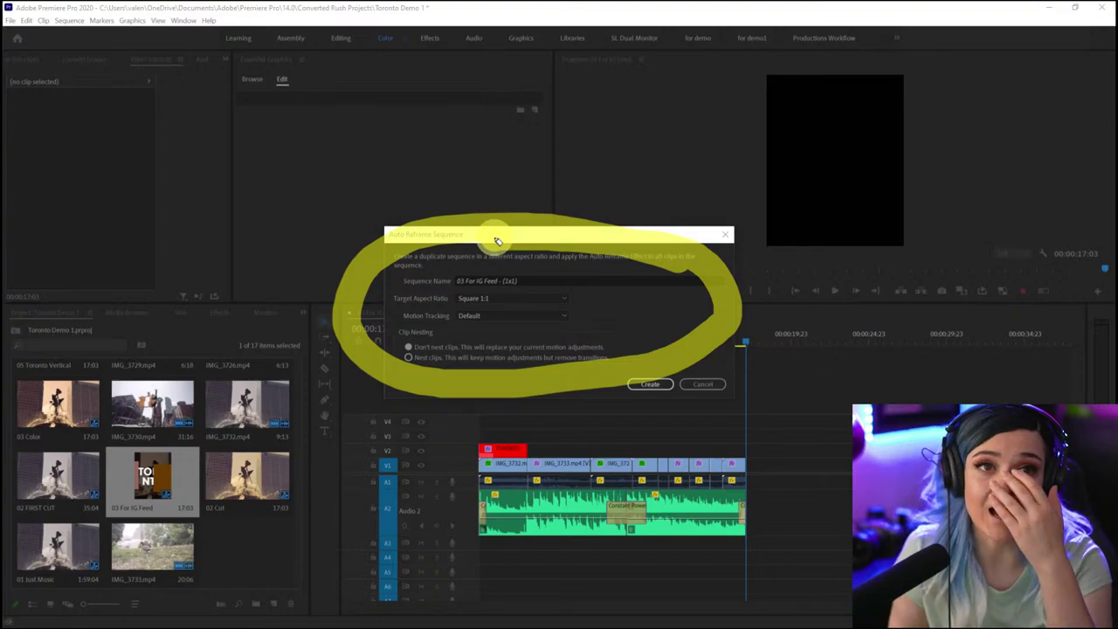
key("Escape")
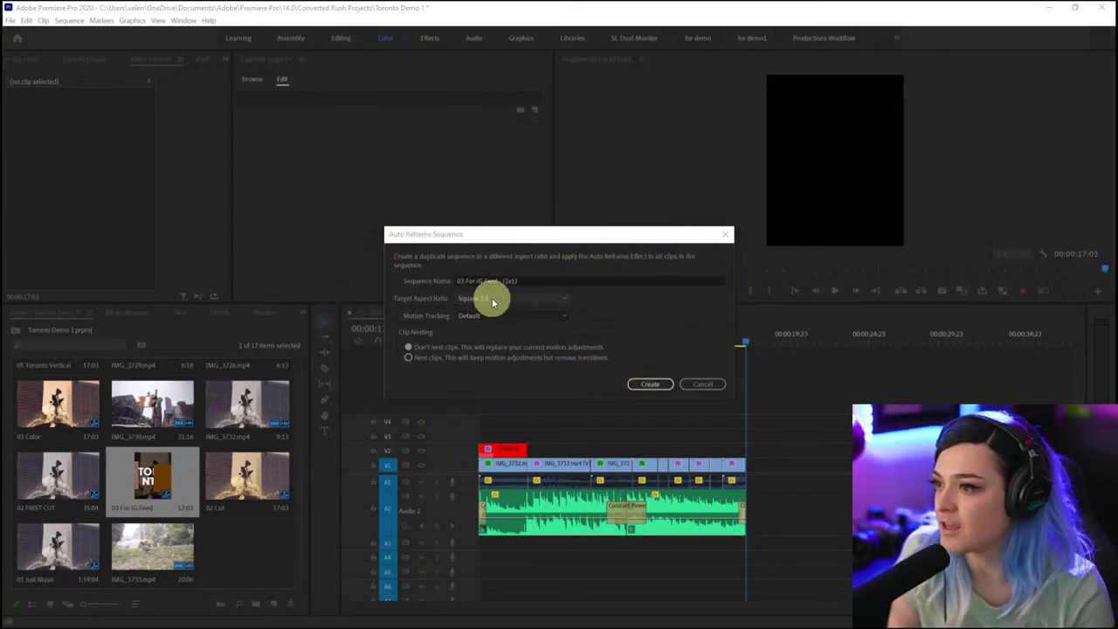
left_click(494, 301)
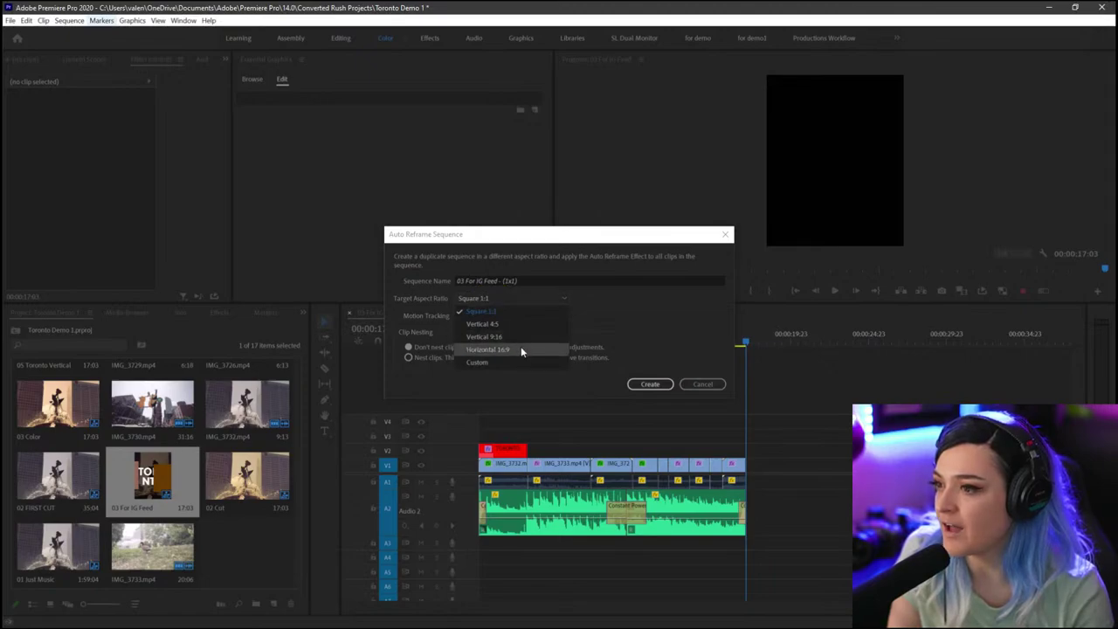
left_click(514, 336)
left_click(528, 280)
left_click_drag(529, 279, 609, 278)
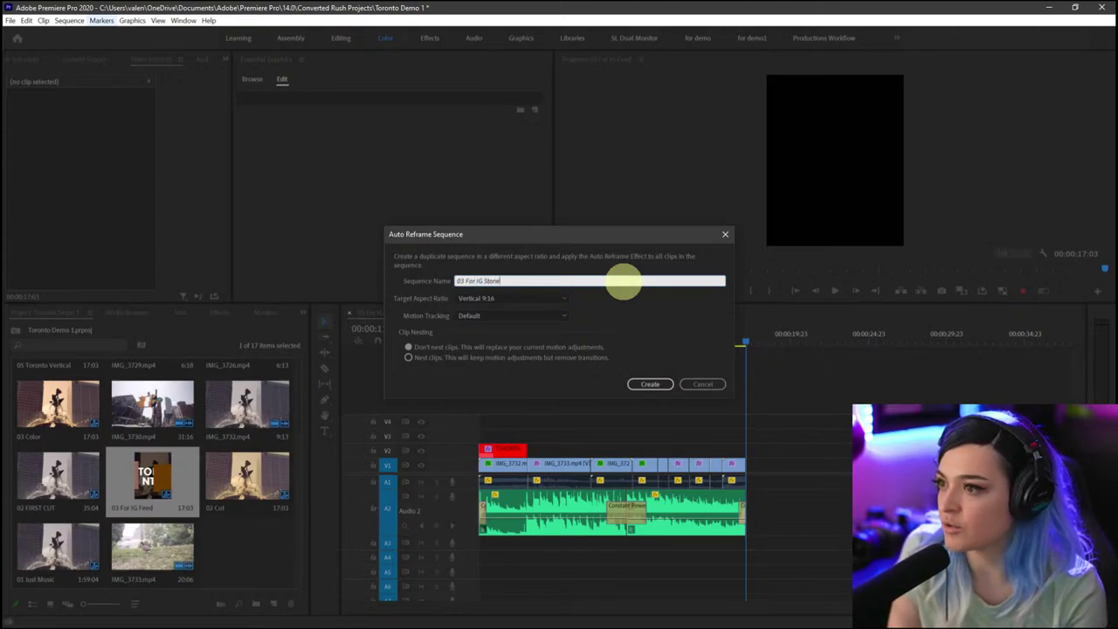
left_click(653, 384)
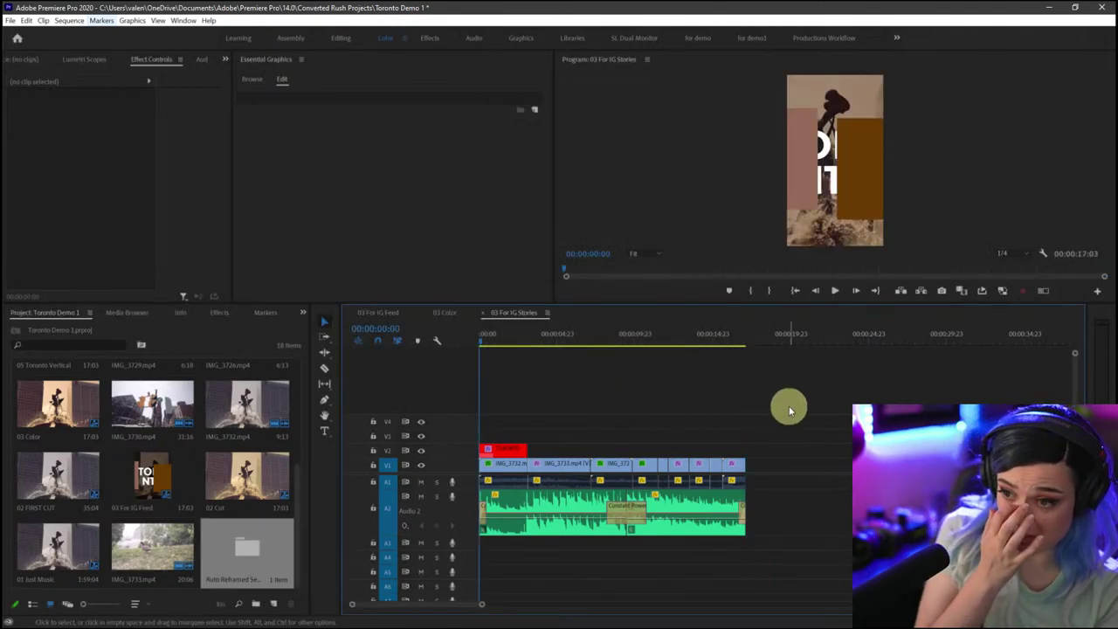
- Mute the Audio 2 music track and play the sequence's opening until the full TORONTO title is on screen
left_click(421, 496)
key("space")
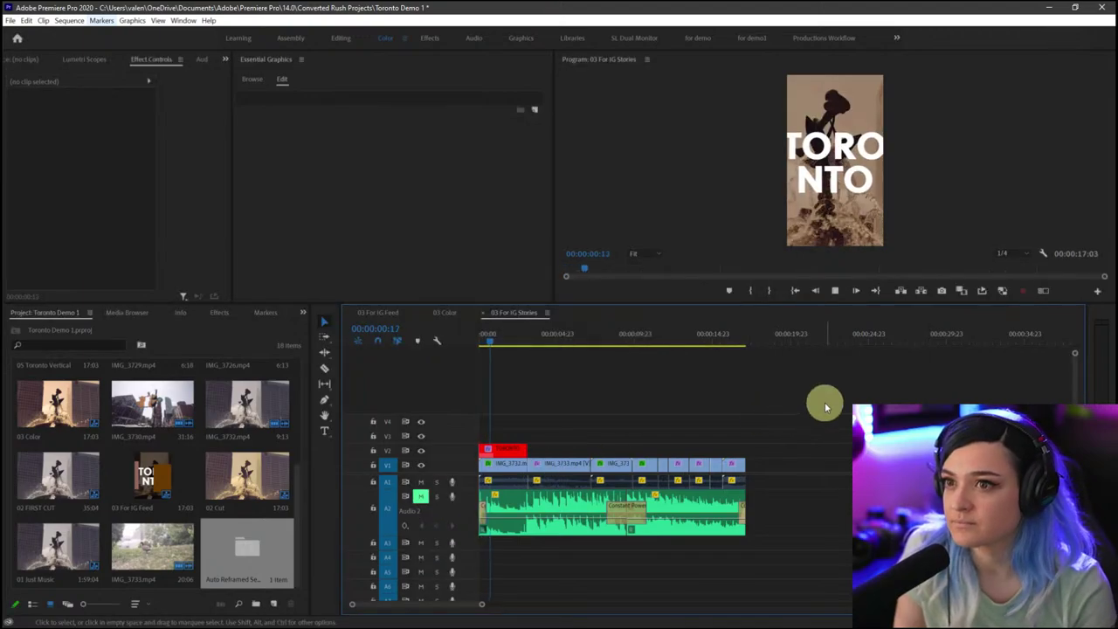
key("space")
- Shrink the TORONTO text layer of the opening title graphic to fit the vertical frame
left_click(514, 451)
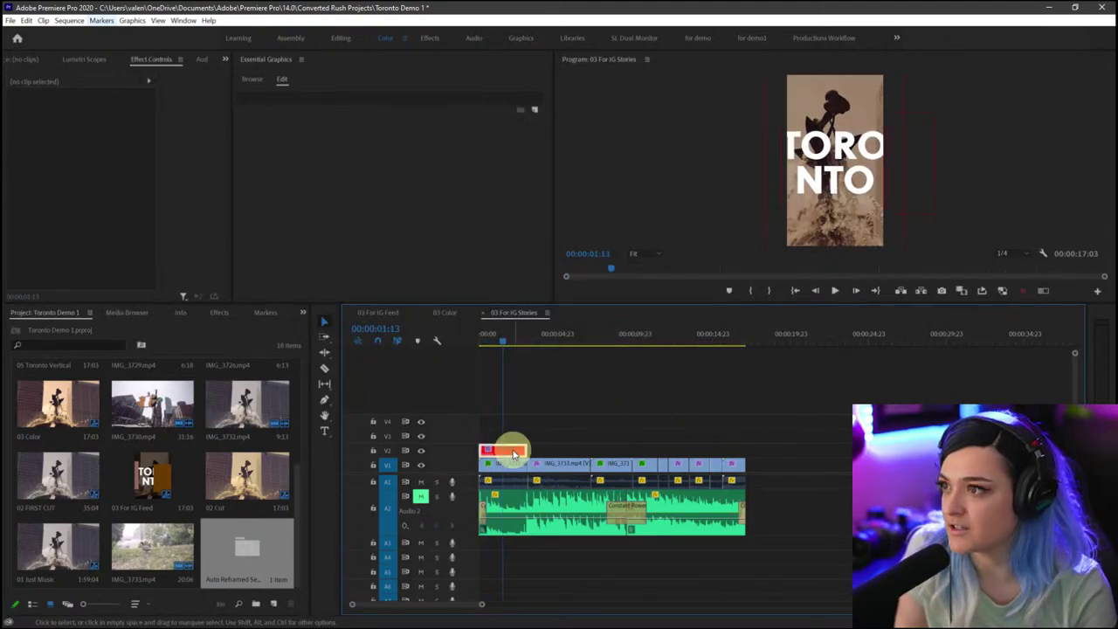
left_click(314, 120)
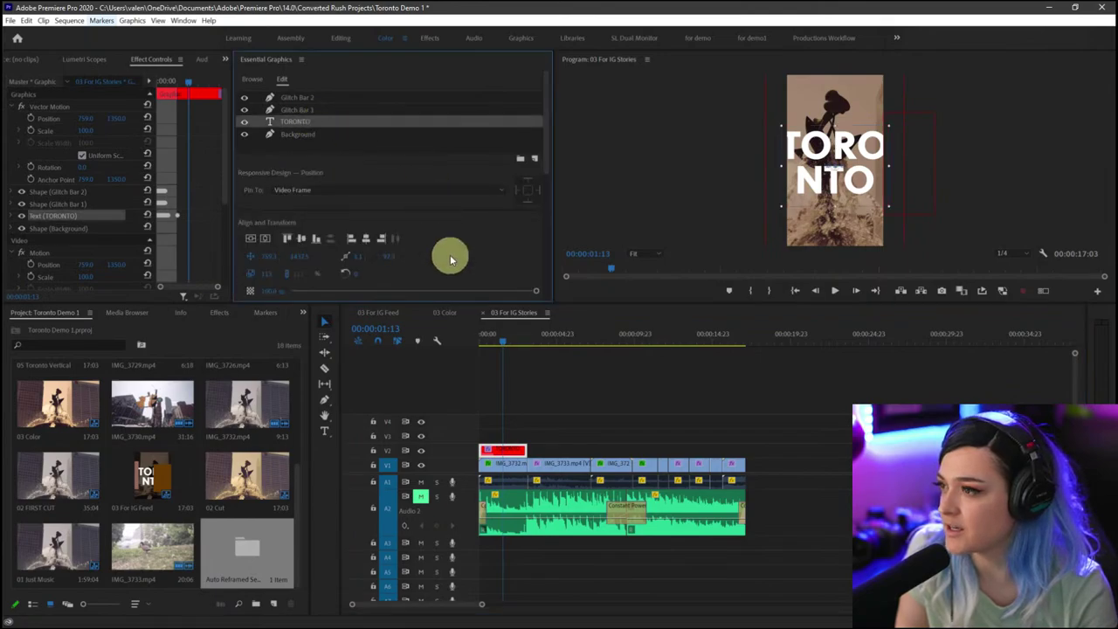
scroll(481, 265, "down", 4)
left_click_drag(487, 268, 425, 263)
left_click(589, 368)
- Play to the phone shot IMG_3725, enable its Motion effect and scale the clip up to fill the vertical frame
key("space")
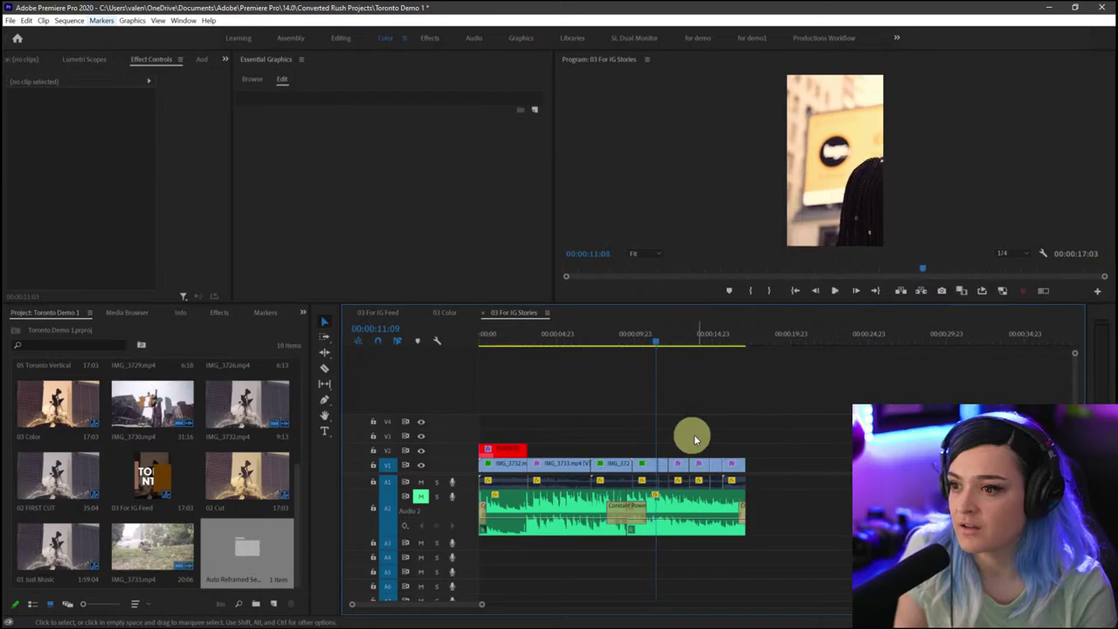
left_click(644, 334)
left_click(648, 469)
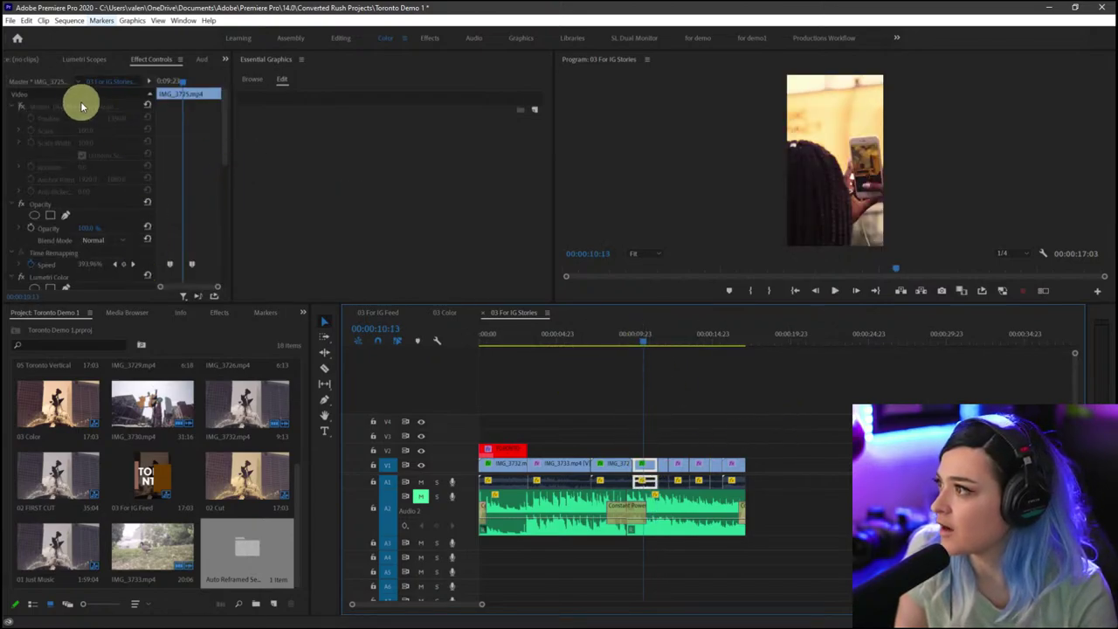
left_click(22, 107)
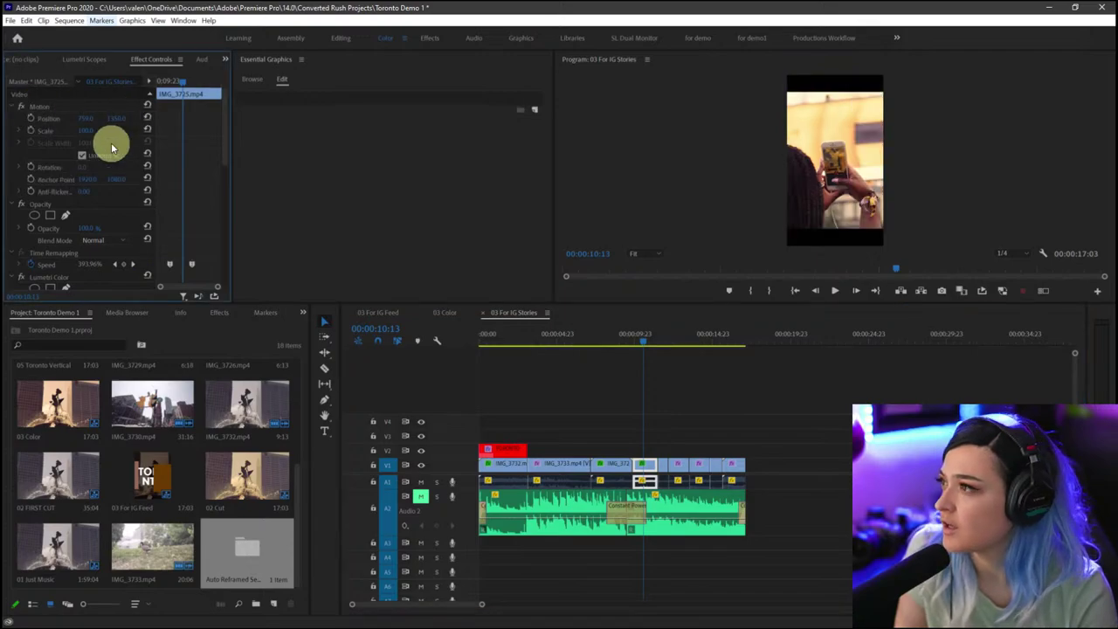
left_click_drag(93, 130, 105, 130)
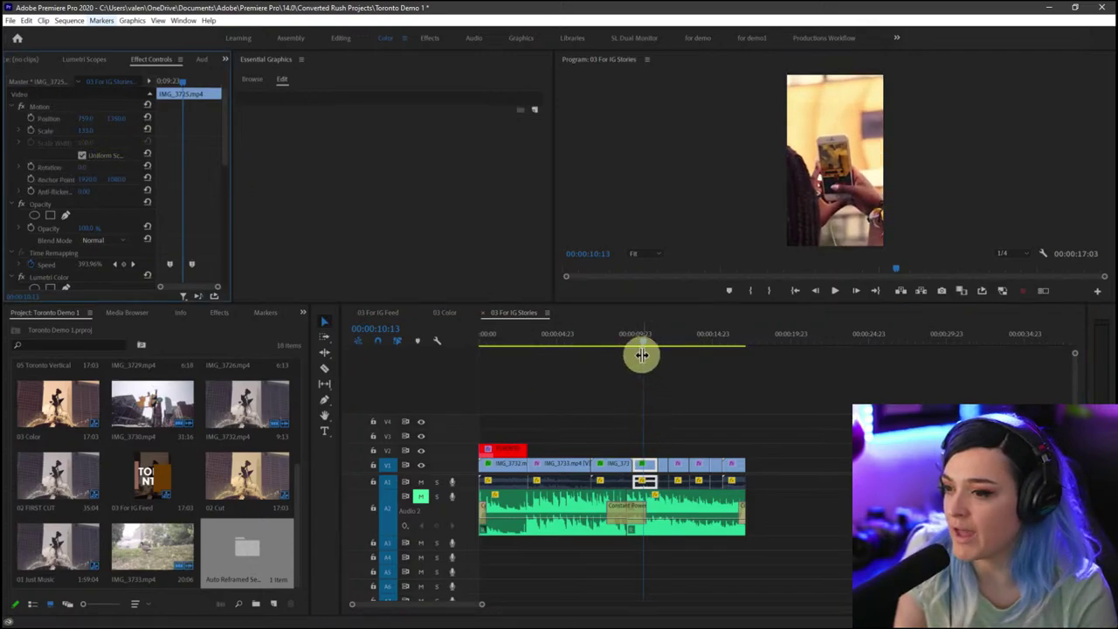
- Enable Motion on the Elgin & Winter Garden clip IMG_3724 and shift it horizontally to centre the sign
left_click_drag(642, 355, 660, 337)
key("space")
key("space")
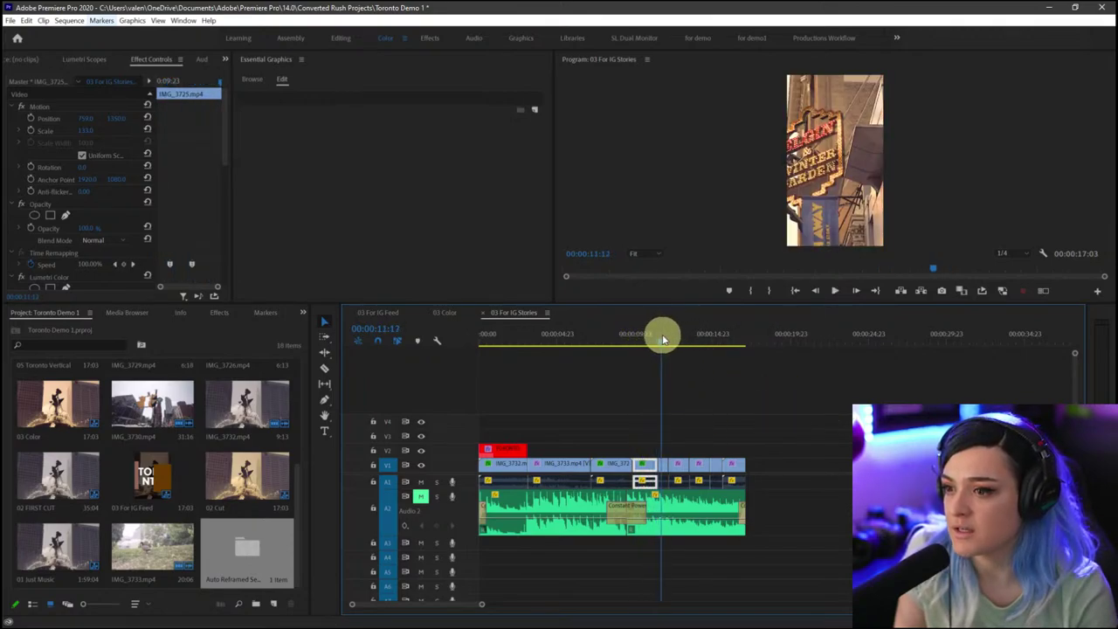
left_click(661, 465)
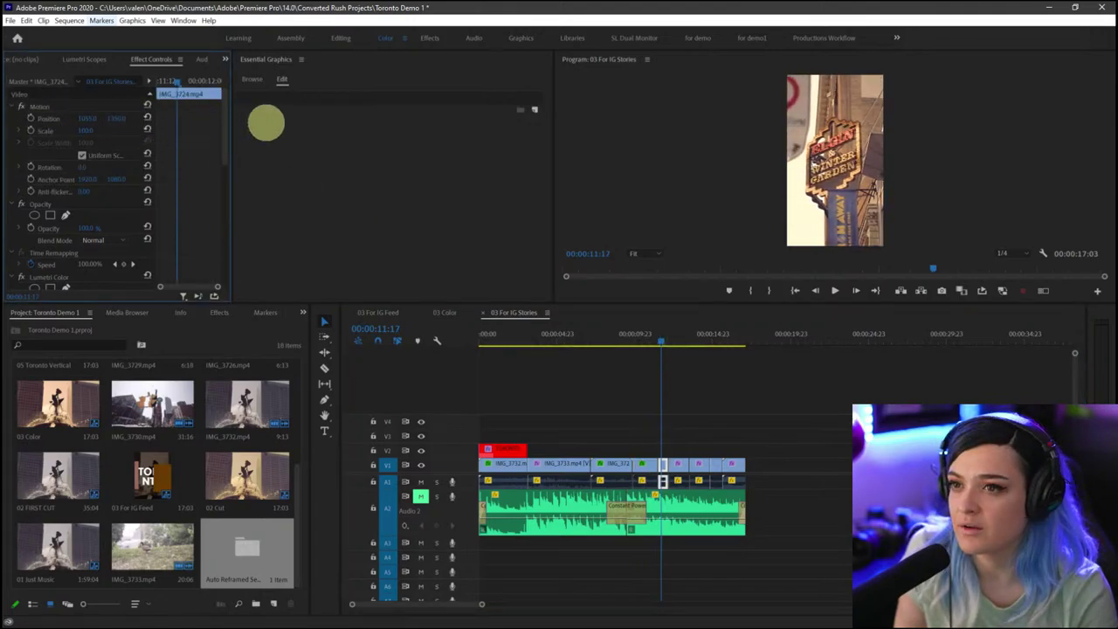
left_click(757, 416)
- Enable Motion on the Flatiron sign clip IMG_3729, scale it down and move it into the lower half of the frame
mouse_move(672, 340)
left_mouse_down()
mouse_move(724, 341)
mouse_move(678, 340)
left_mouse_up()
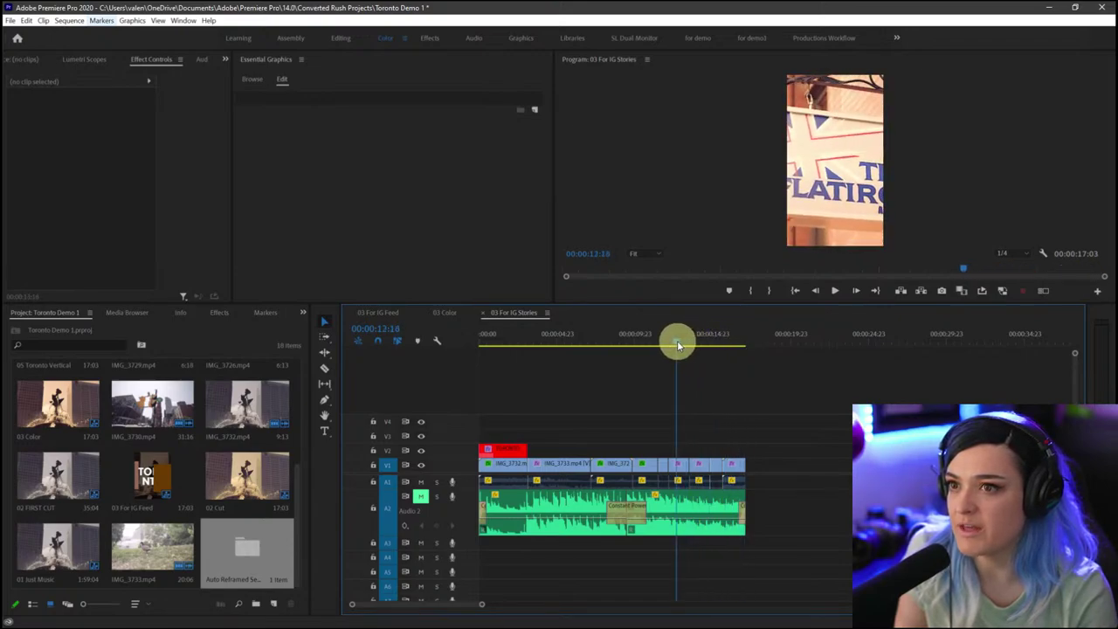
mouse_move(908, 126)
left_mouse_down()
mouse_move(888, 88)
mouse_move(746, 271)
mouse_move(903, 105)
left_mouse_up()
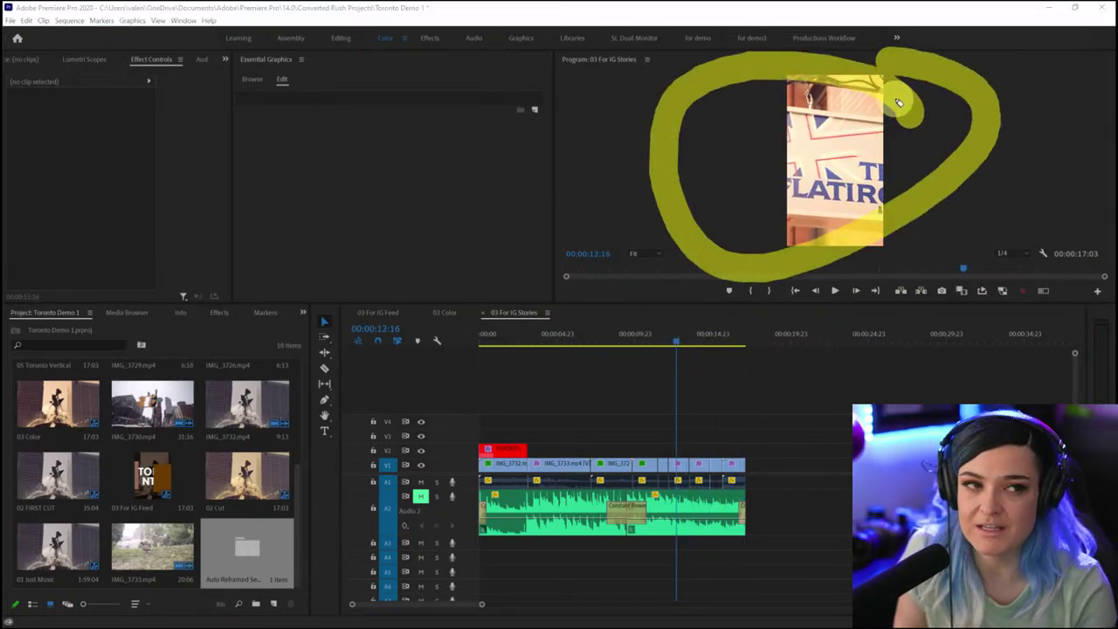
left_click(679, 469)
key("=")
key("=")
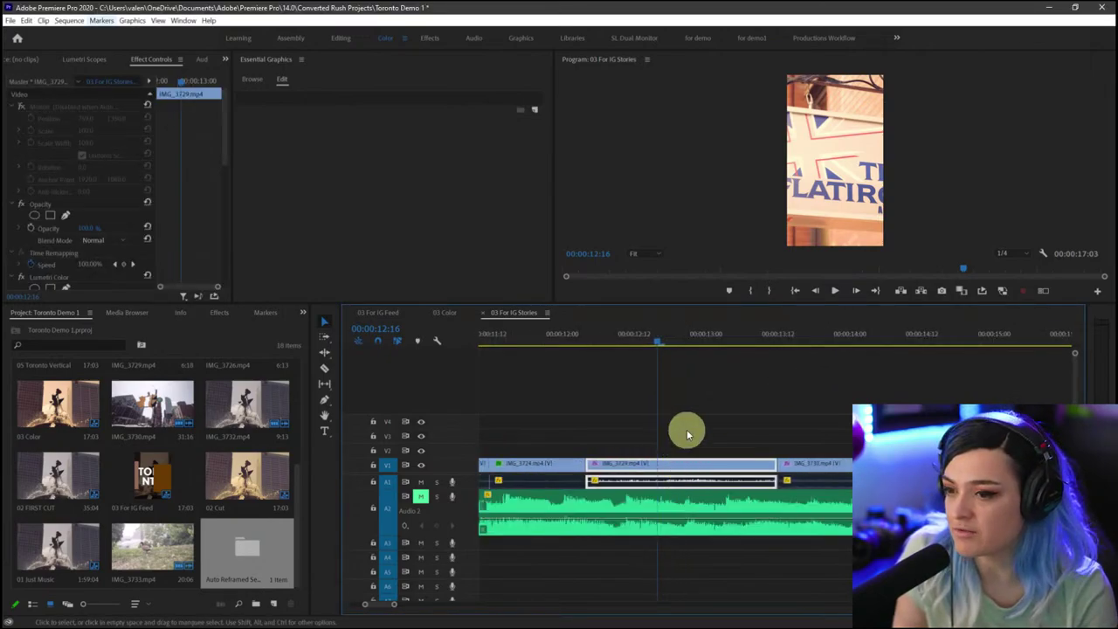
left_click(22, 106)
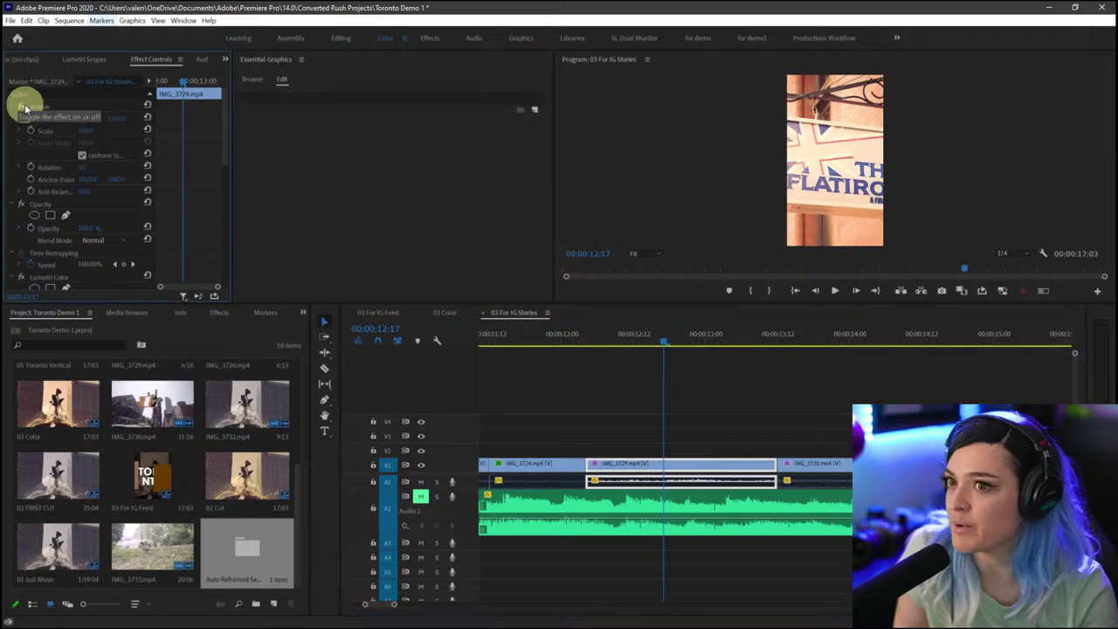
left_click_drag(86, 131, 194, 170)
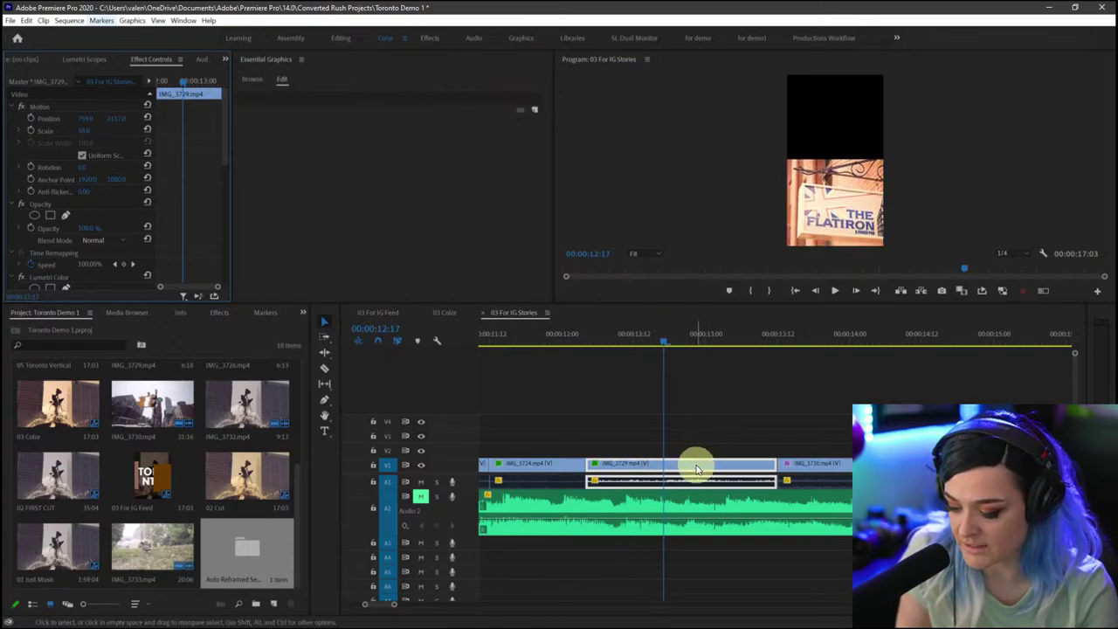
- Duplicate the Flatiron clip onto track V2, enable the copy's Motion and set its vertical position to 714 to fill the upper half
left_click_drag(696, 469, 678, 452)
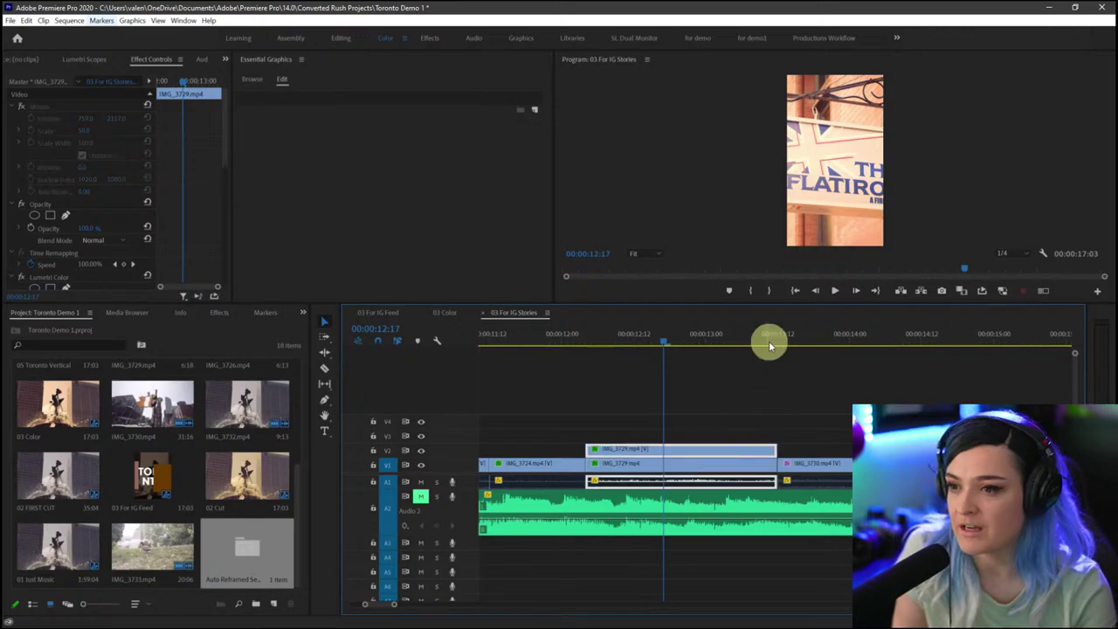
left_click(20, 106)
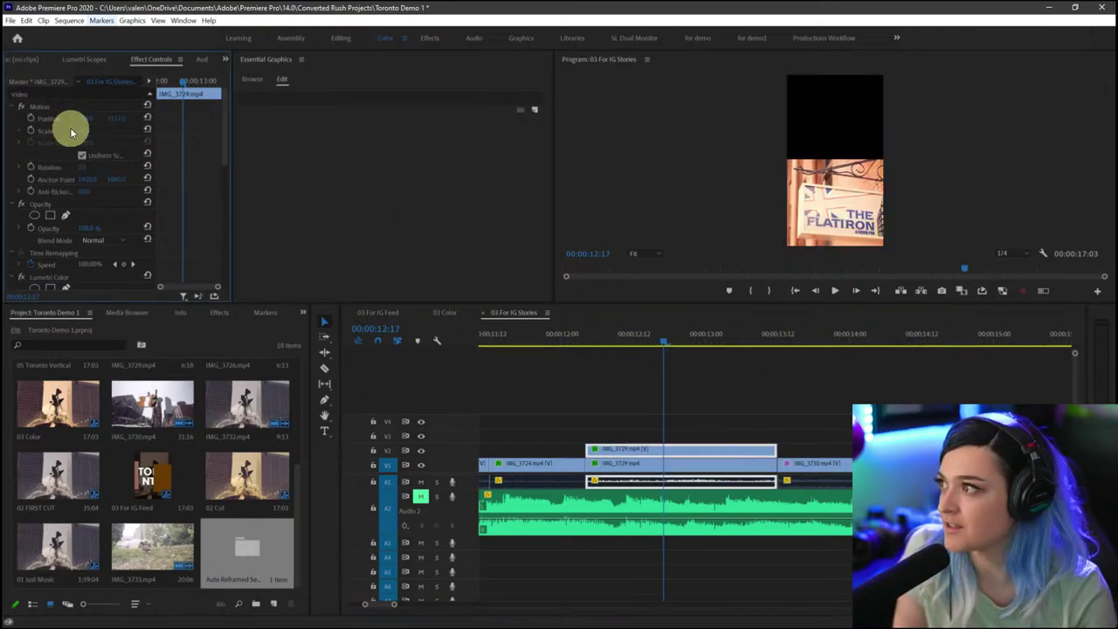
left_click_drag(116, 119, 250, 104)
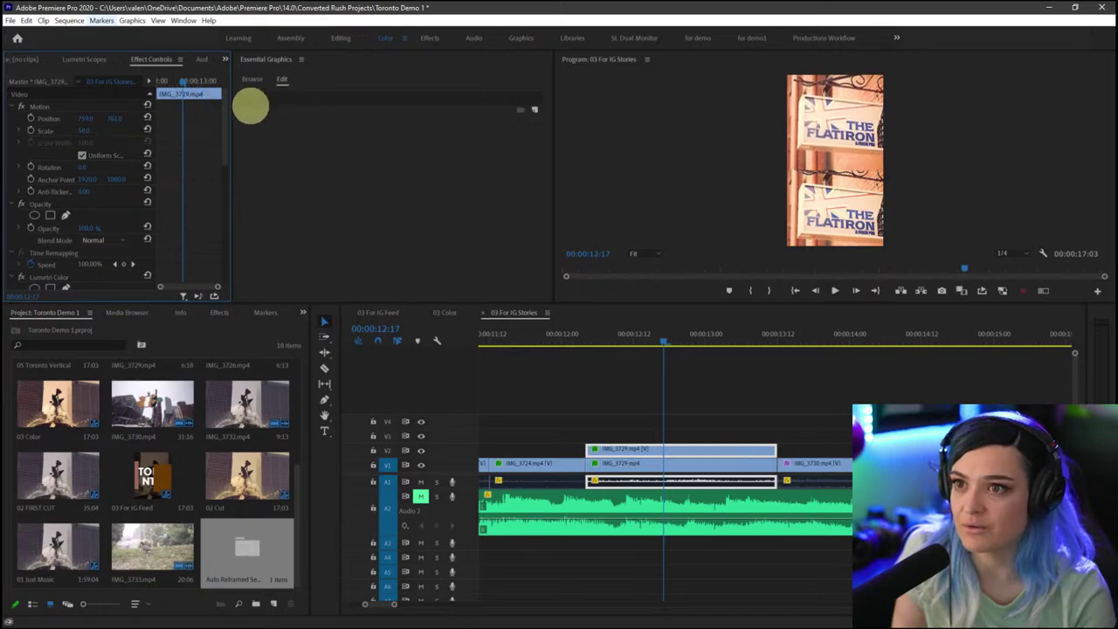
scroll(724, 409, "down", 4)
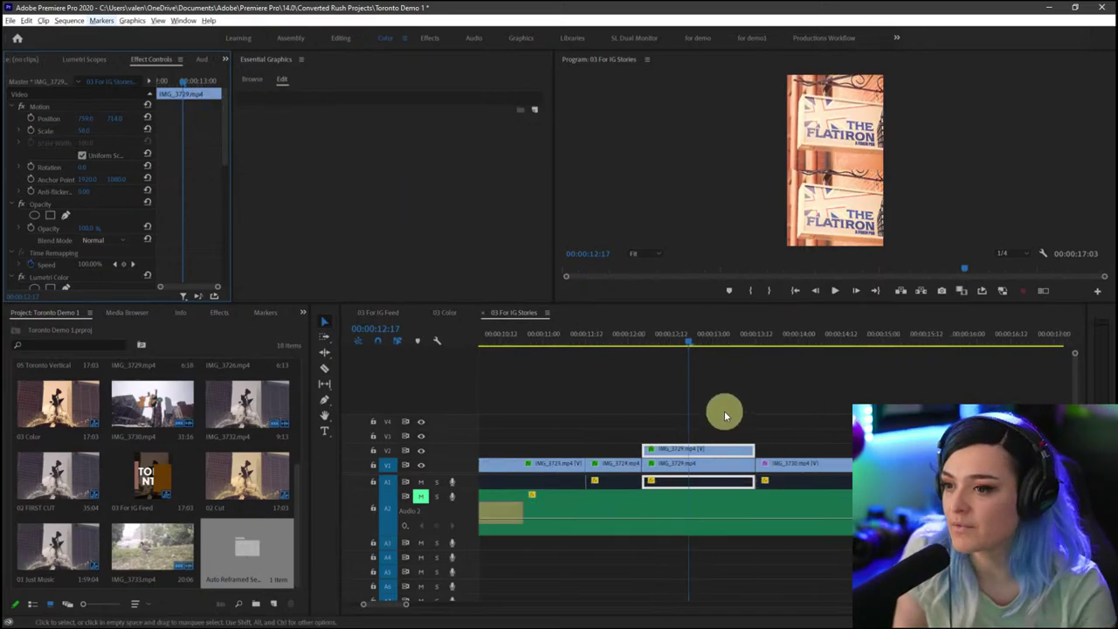
- Select the Ferry Entrance clip IMG_3727 and enlarge the program preview area
left_click_drag(774, 343, 817, 345)
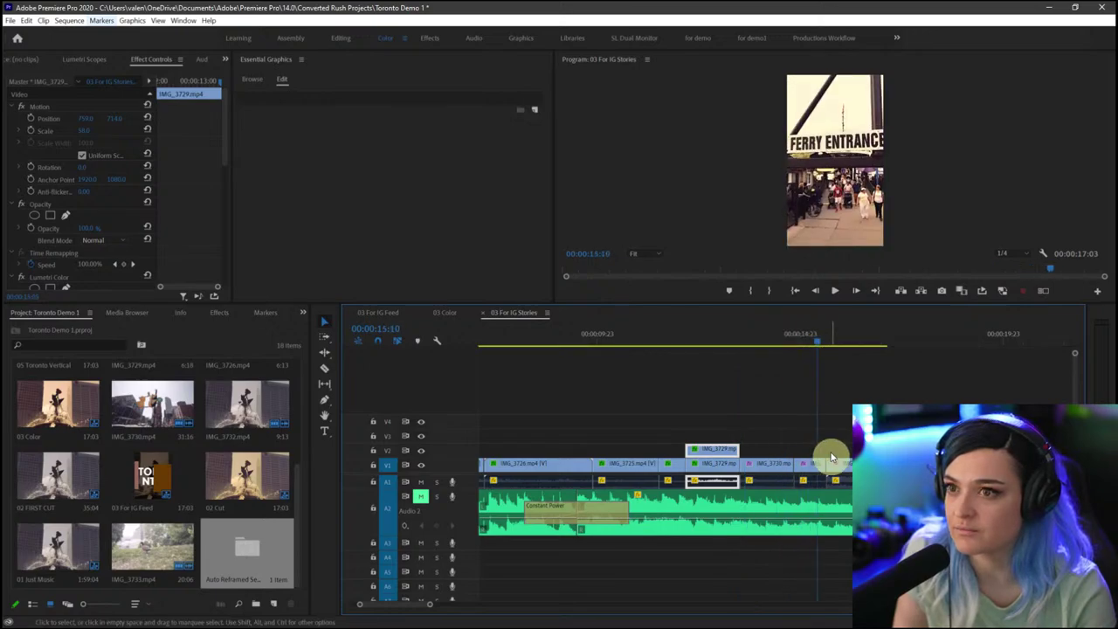
left_click(821, 464)
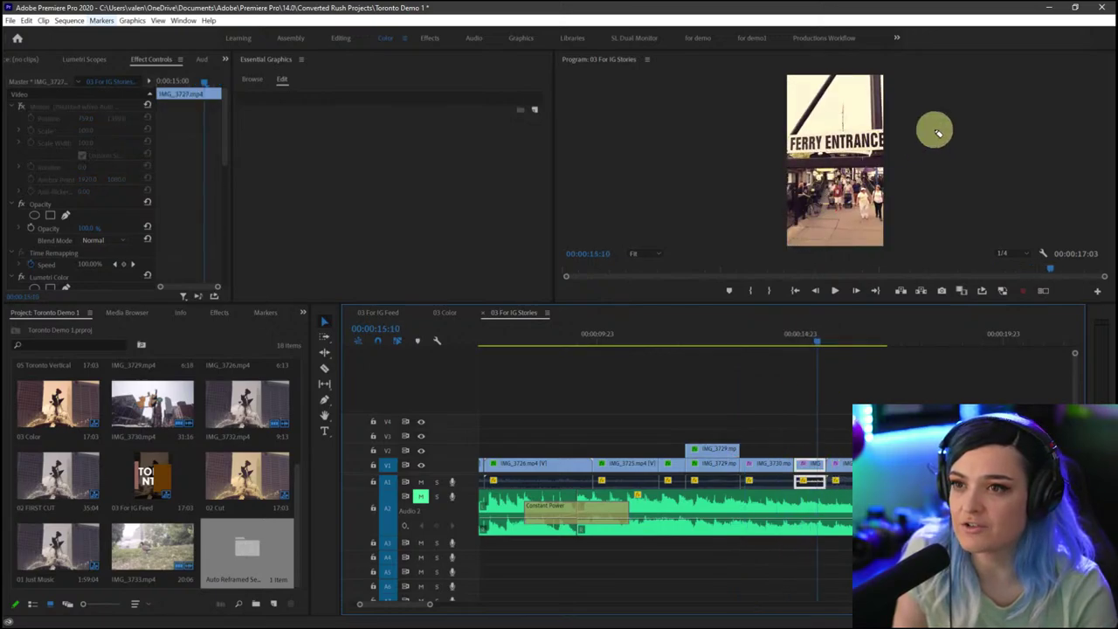
mouse_move(931, 128)
left_mouse_down()
mouse_move(955, 172)
mouse_move(894, 120)
left_mouse_up()
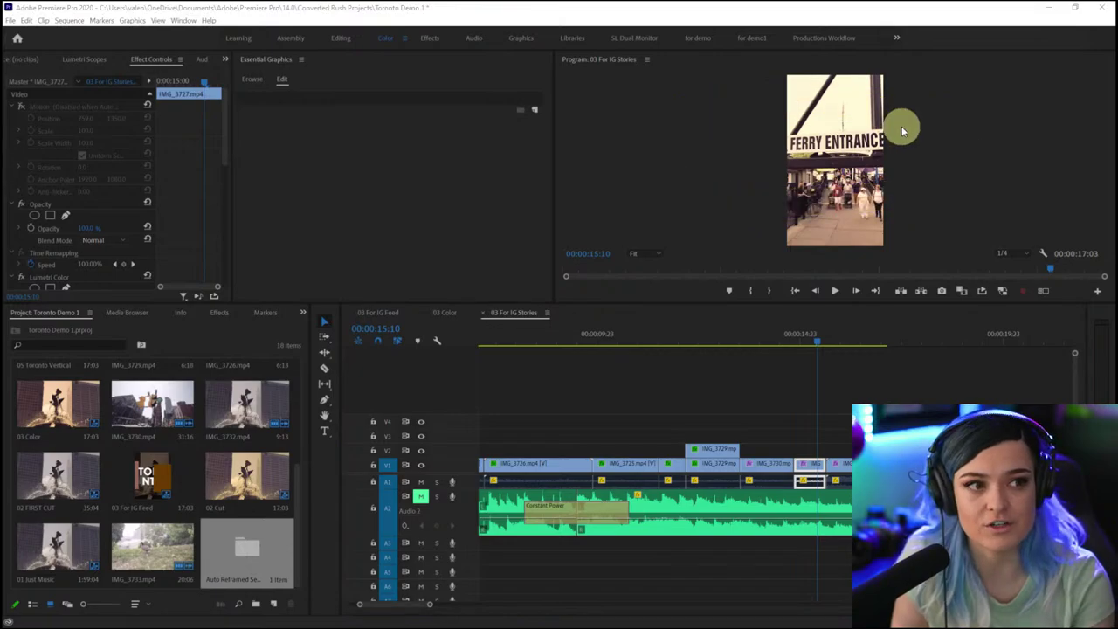
left_click(818, 479)
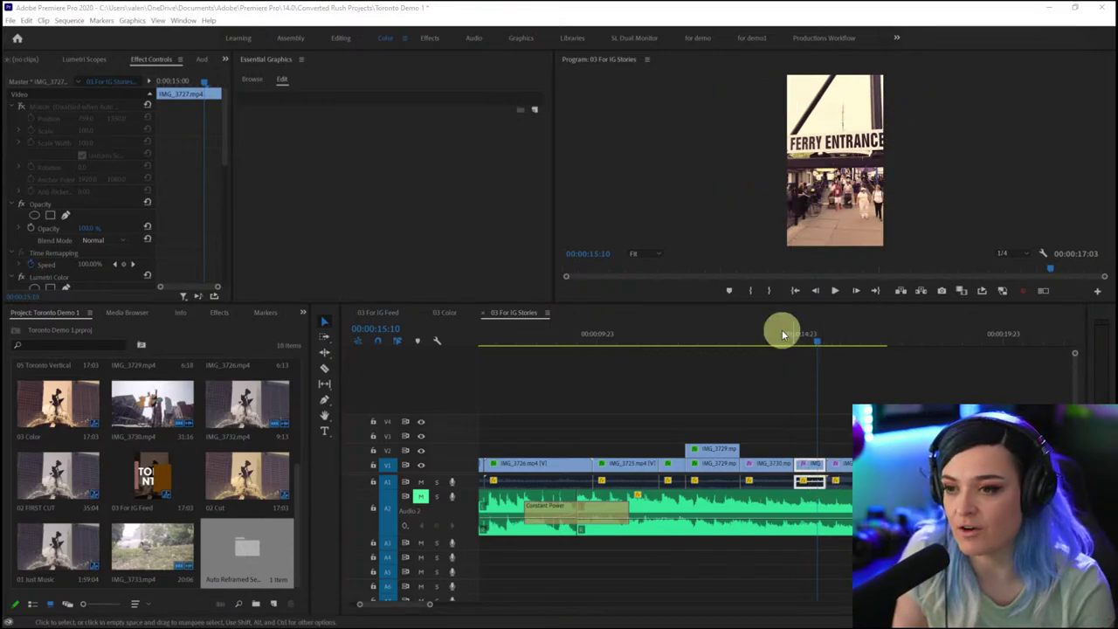
left_click_drag(759, 304, 740, 414)
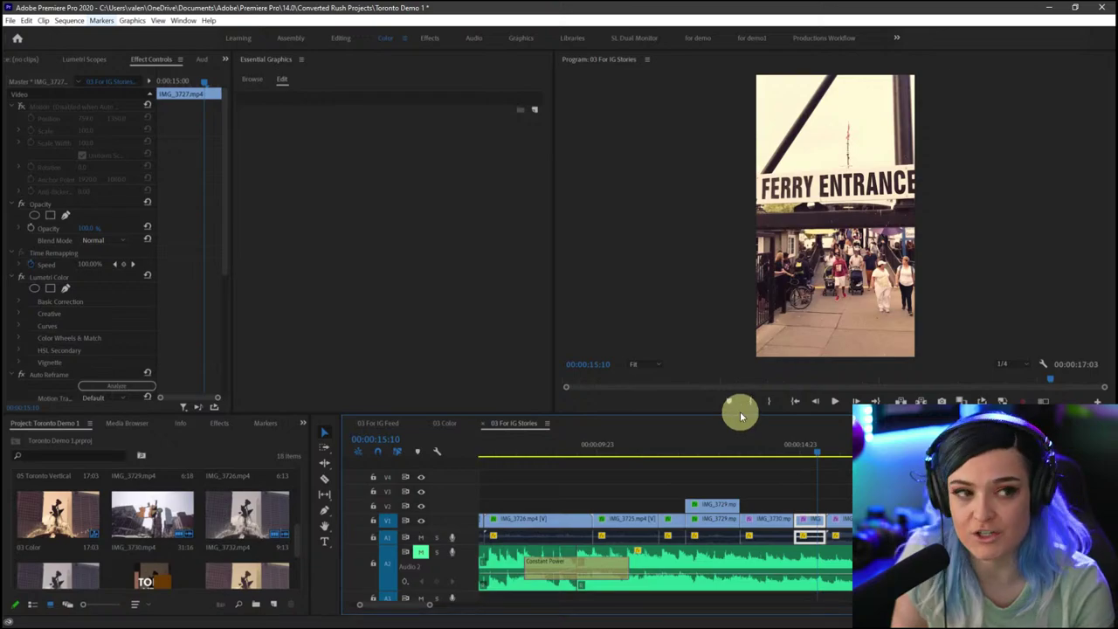
- Expand the Video 1 track to show the clip thumbnails near the end of the sequence
scroll(774, 499, "down", 4)
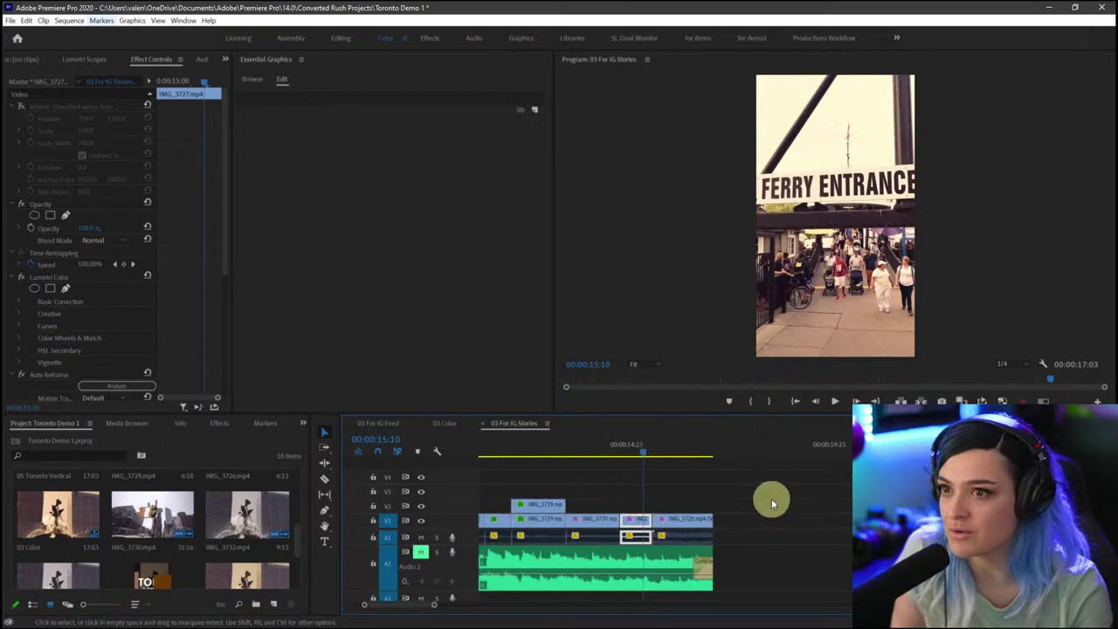
double_click(434, 515)
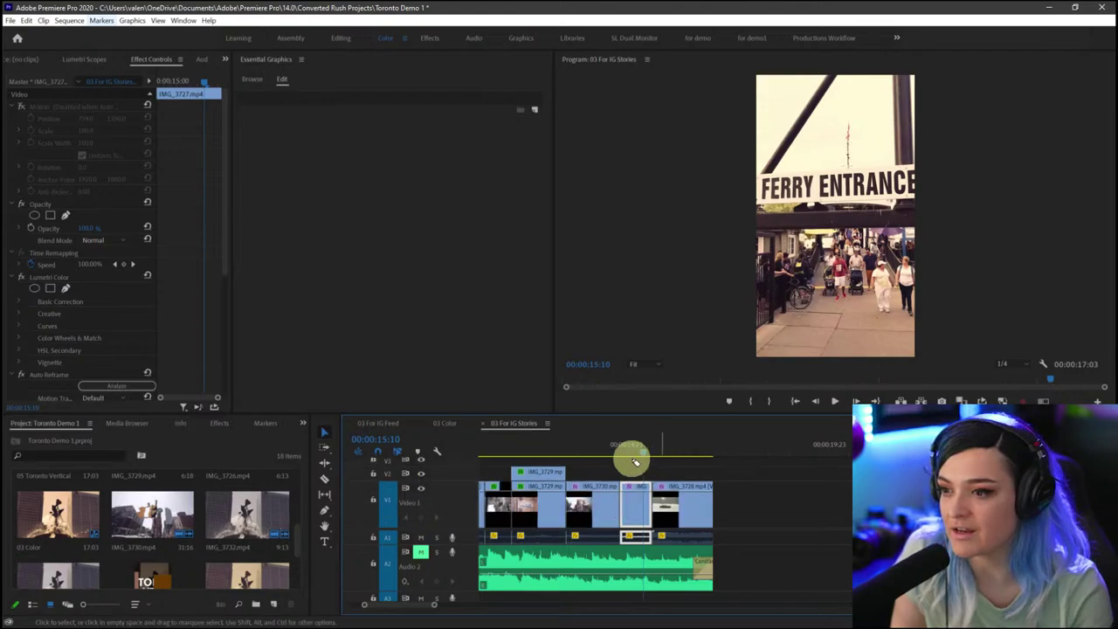
left_click_drag(601, 450, 610, 491)
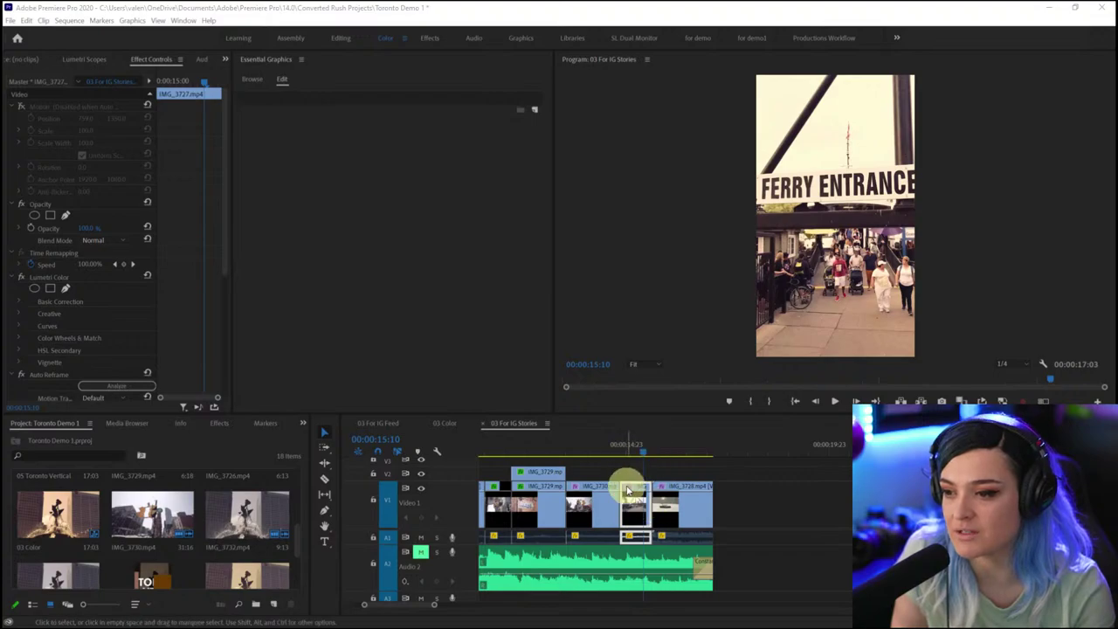
- Try moving the Ferry Entrance clip into the empty area past the sequence's end and trimming both ends to use an earlier part
left_click(630, 483)
key("Delete")
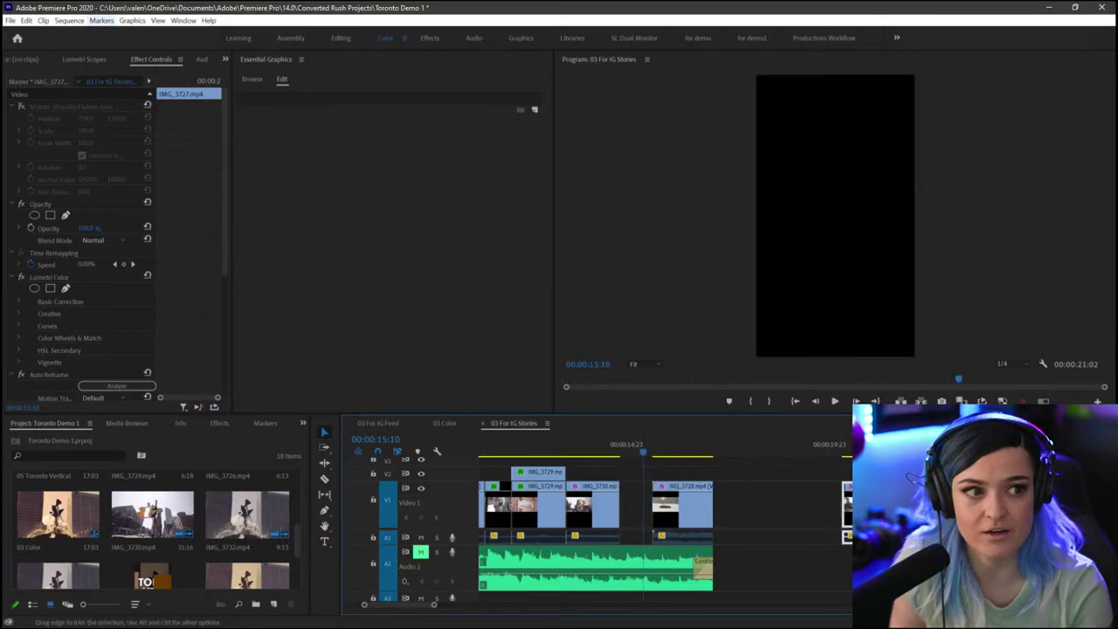
scroll(611, 515, "right", 3)
left_click_drag(635, 506, 542, 498)
left_click(575, 449)
mouse_move(575, 451)
left_mouse_down()
mouse_move(602, 449)
mouse_move(592, 456)
left_mouse_up()
left_click_drag(660, 509, 581, 512)
scroll(591, 512, "left", 3)
scroll(590, 512, "right", 3)
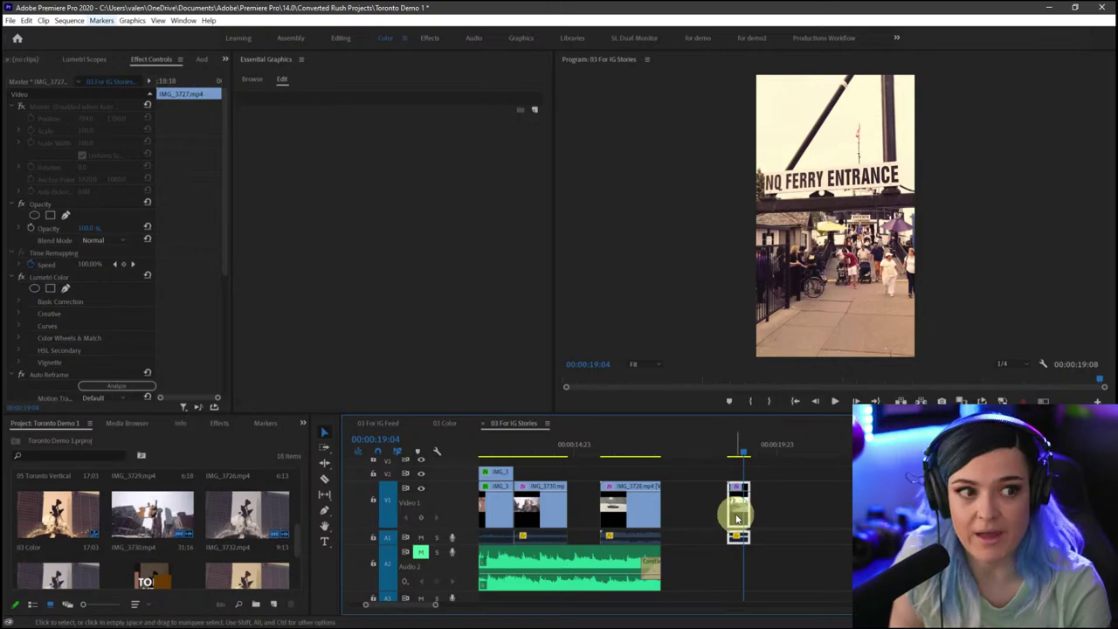
- Move the retrimmed Ferry Entrance clip back into the gap before IMG_3728 and play it to check the sign
left_click_drag(735, 517, 582, 503)
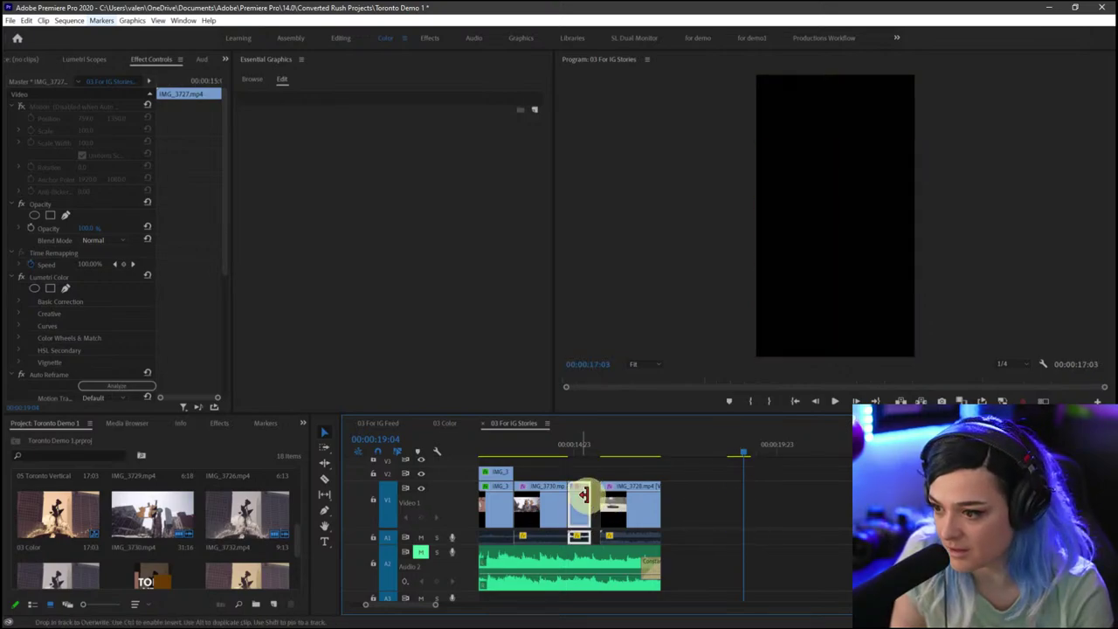
left_click(568, 444)
key("space")
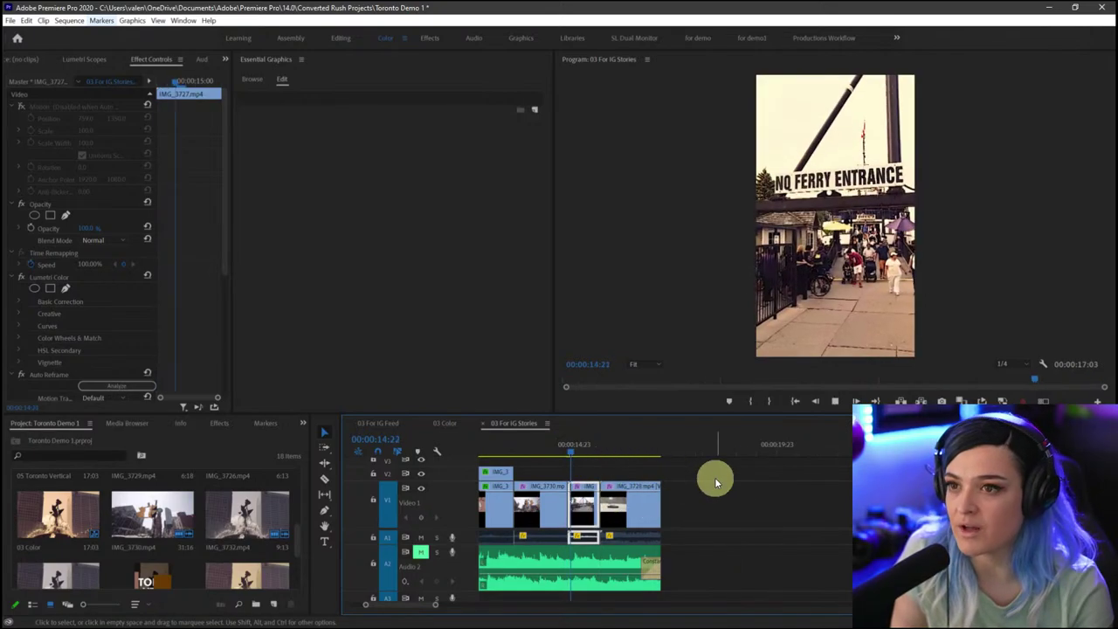
left_click(582, 449)
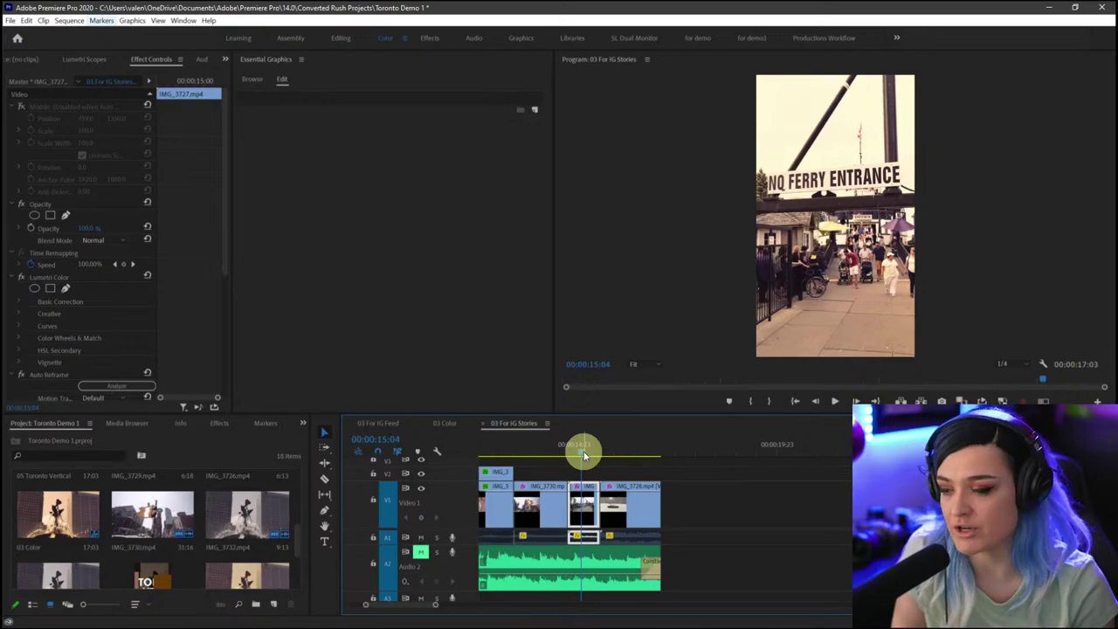
- Undo the move and trim changes made to the Ferry Entrance clip
key("ctrl+z")
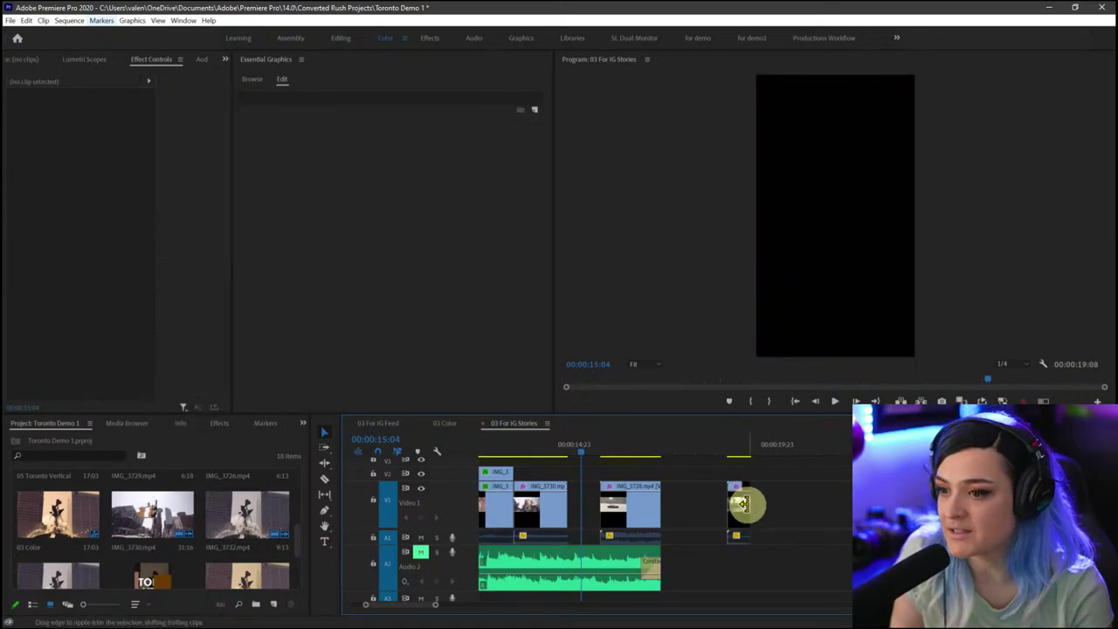
key("ctrl+z")
key("ctrl+z")
key("ctrl+z")
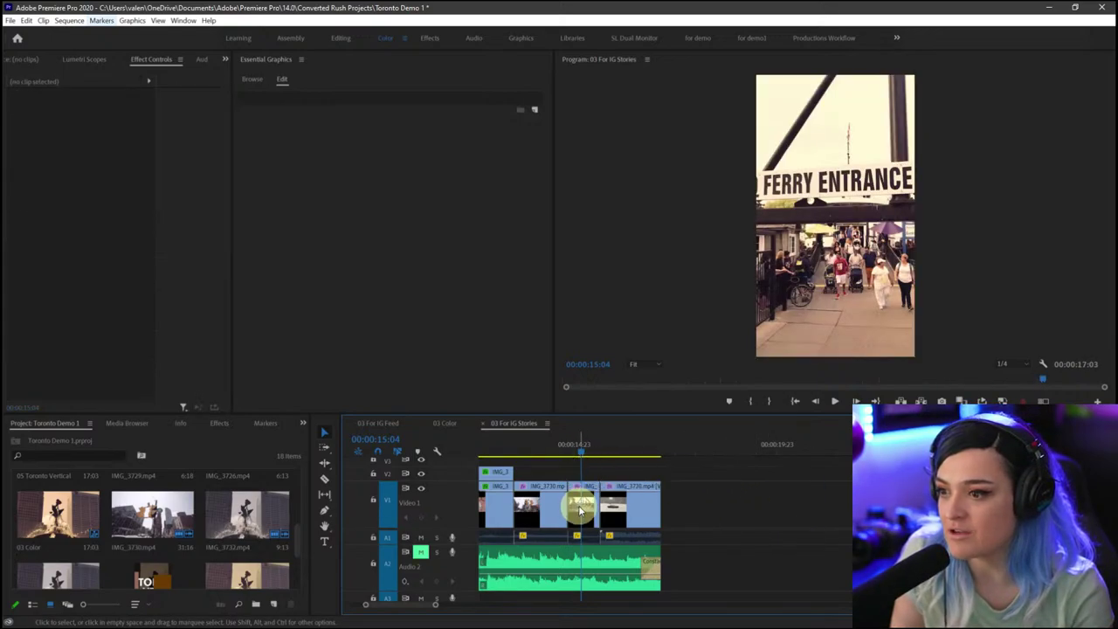
- Slip the Ferry Entrance clip to an earlier part of its footage and play it to check the sign's framing
left_click(581, 511)
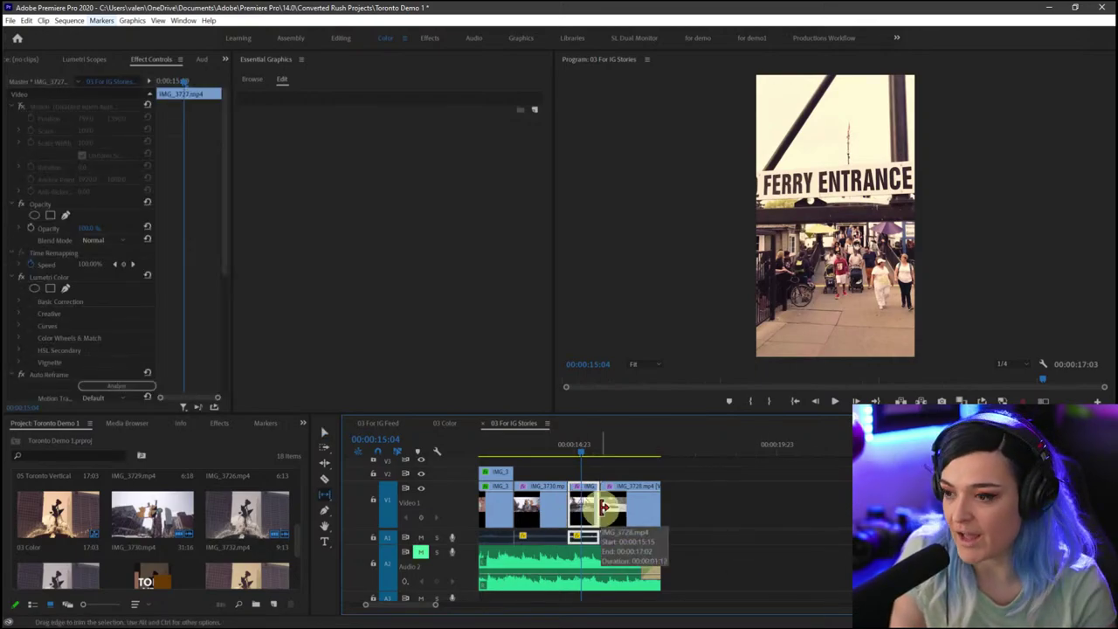
key("y")
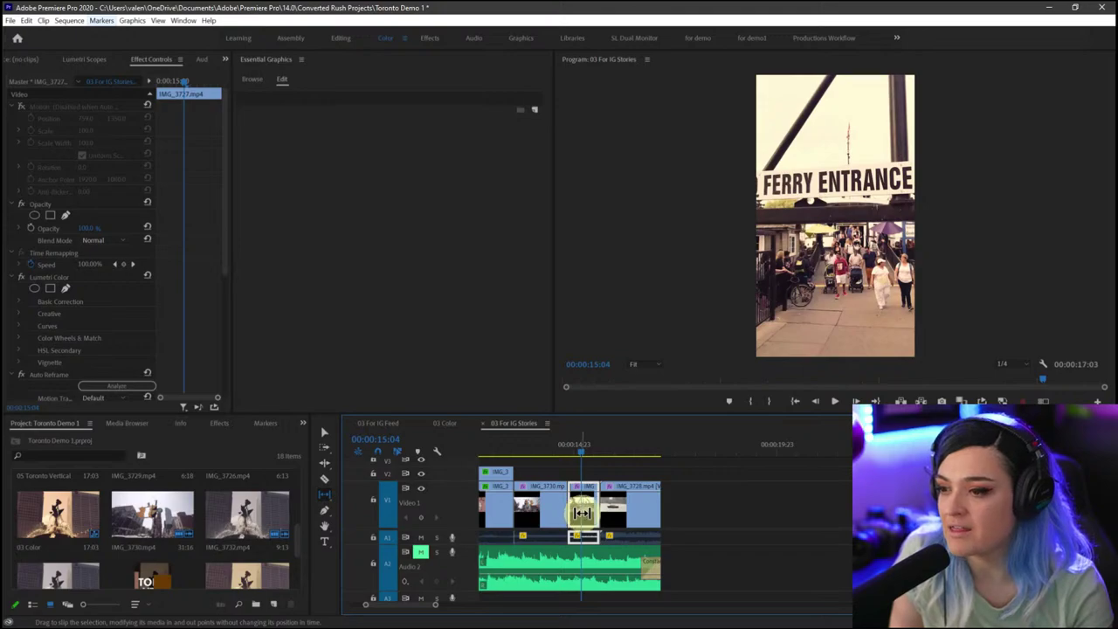
left_click_drag(583, 511, 828, 516)
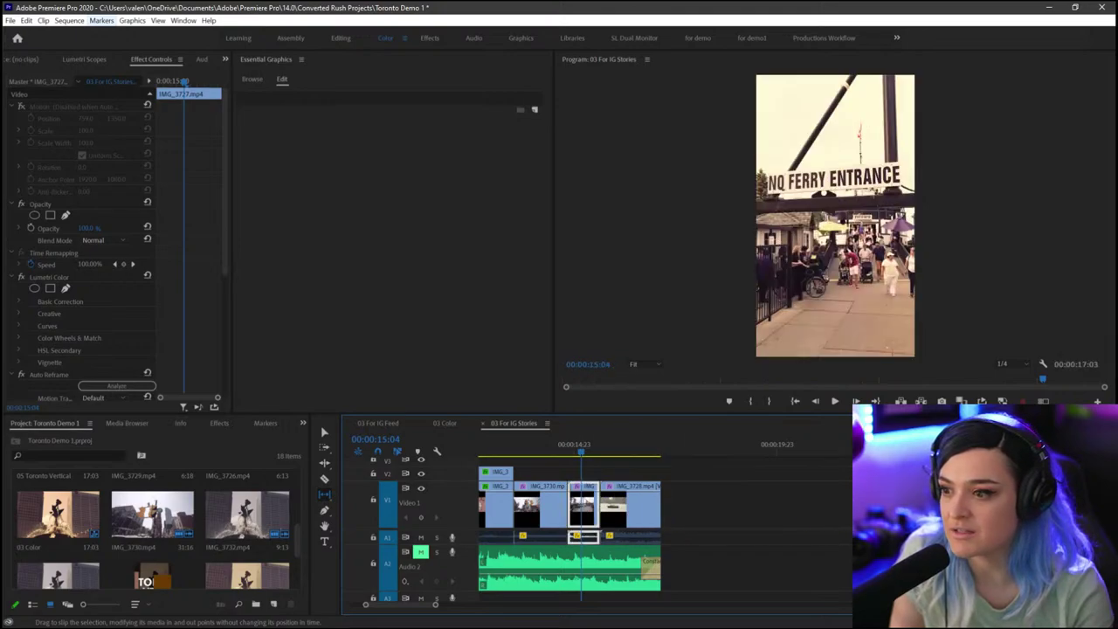
left_click(569, 451)
key("v")
key("space")
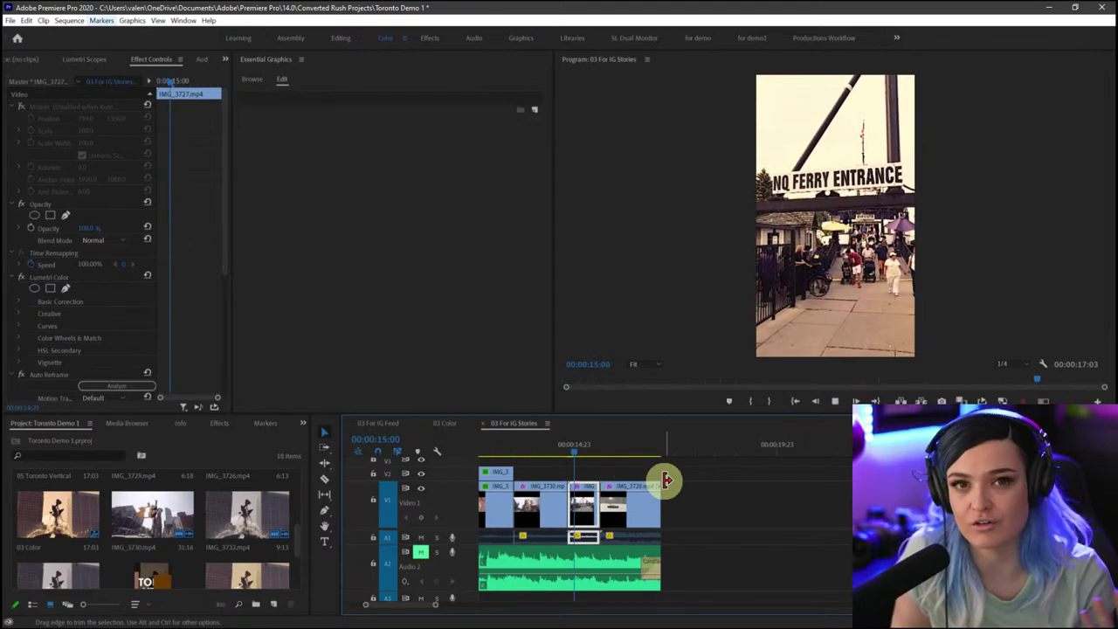
left_click(583, 449)
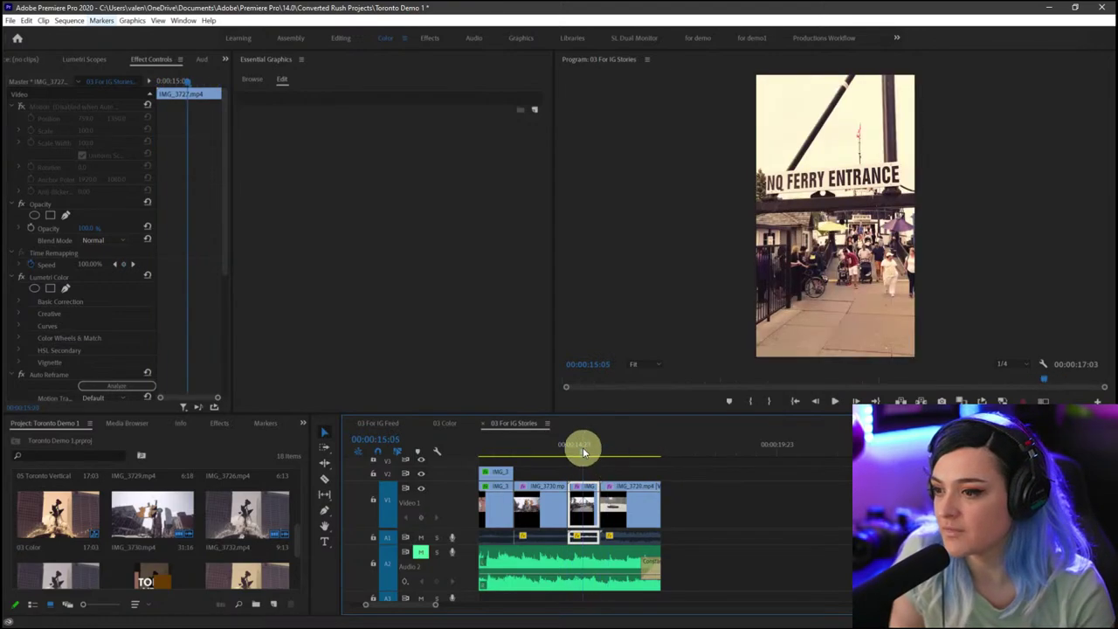
left_click(599, 450)
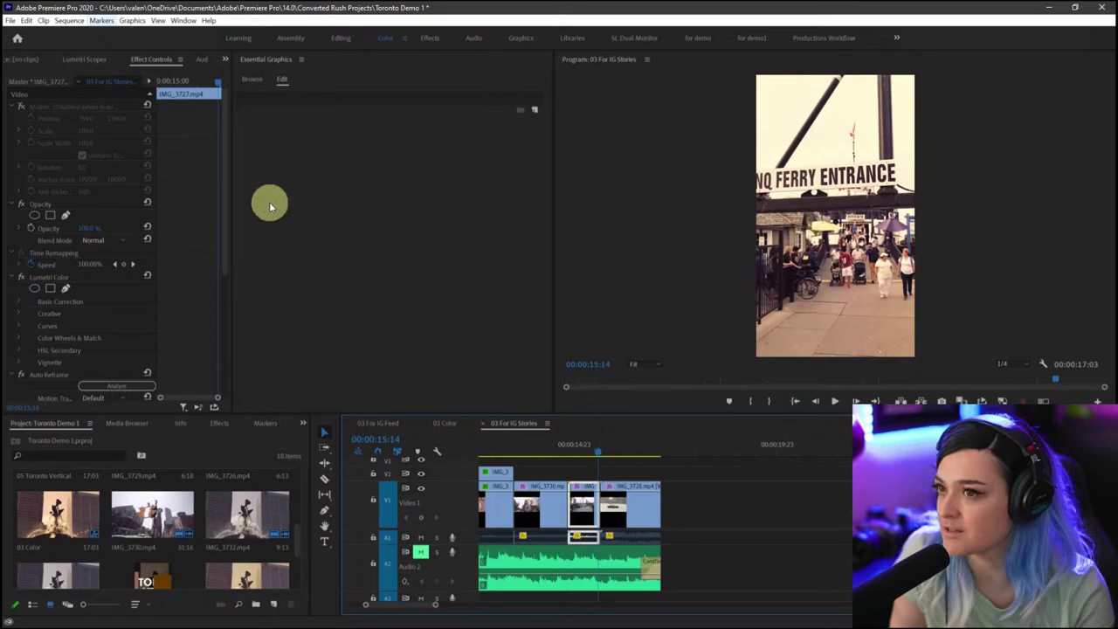
- Override Auto Reframe on the Ferry Entrance clip, set its horizontal position to about 889, and play the result
left_click(19, 106)
left_click_drag(87, 118, 198, 116)
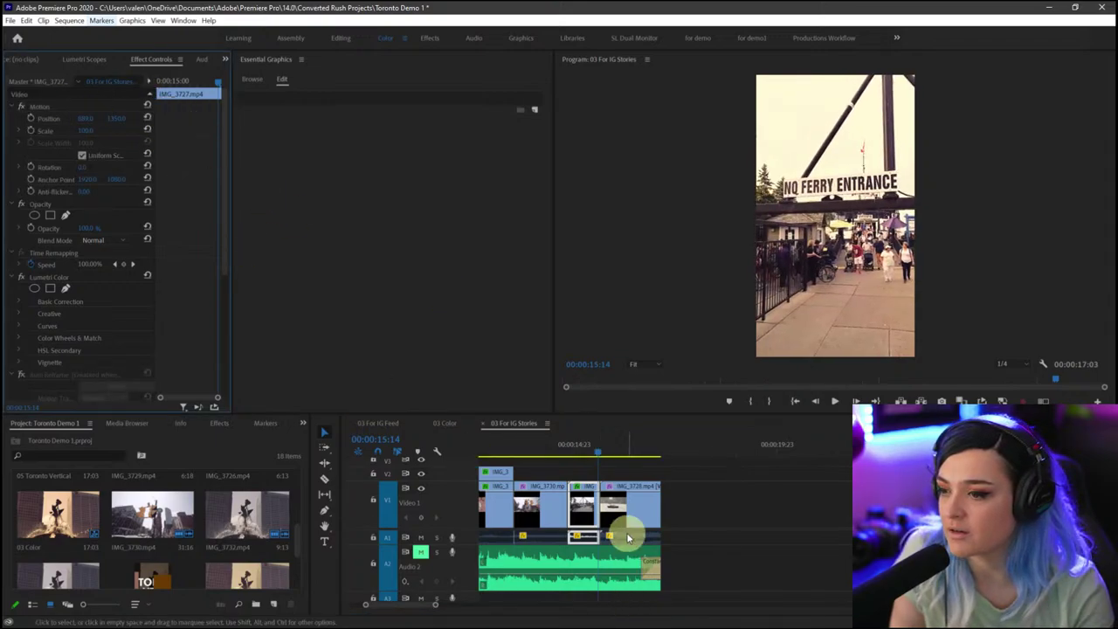
left_click(572, 448)
key("space")
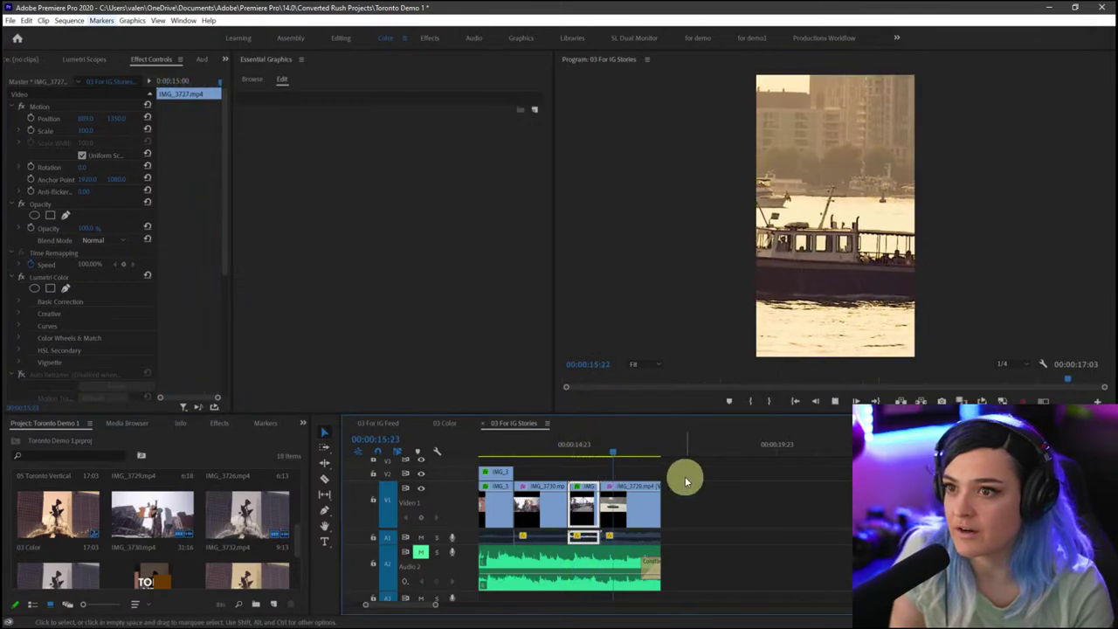
- Override Auto Reframe on the boat clip IMG_3728 and set its horizontal position to 1400 to frame the bow
left_click(616, 487)
left_click(23, 107)
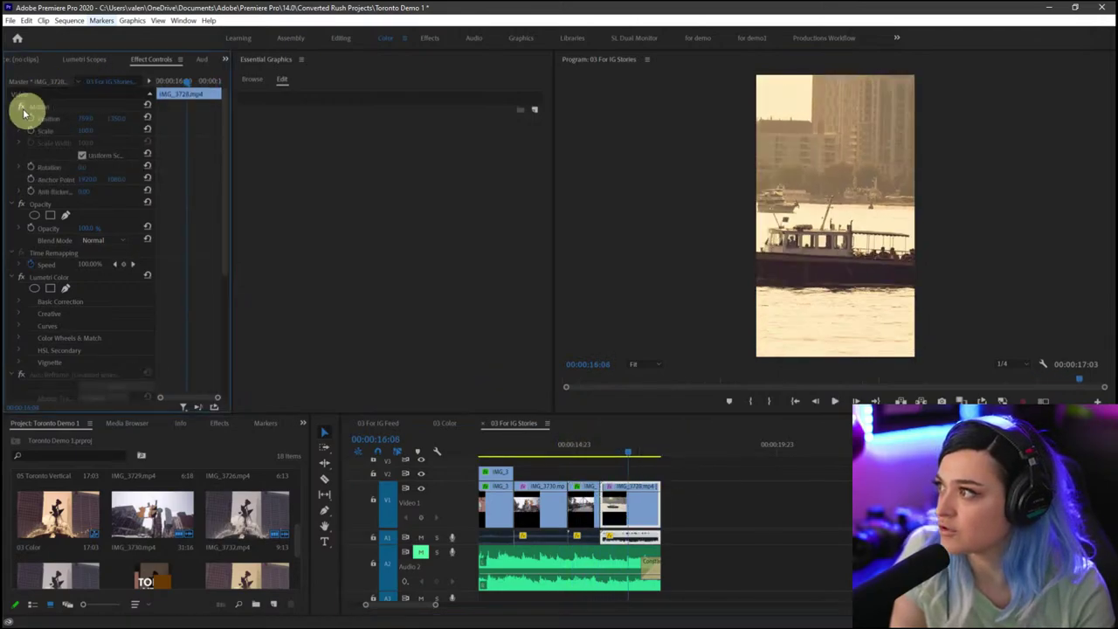
left_click_drag(84, 119, 457, 105)
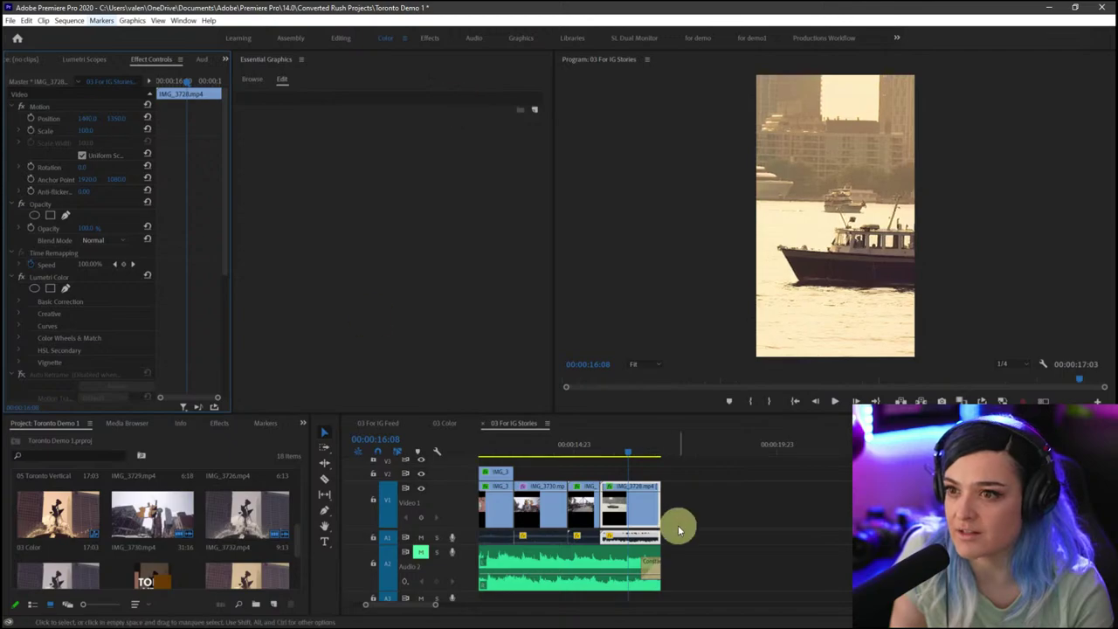
- Review the finished versions in the 03 For IG Feed, 03 Color and 03 For IG Stories sequences
scroll(689, 465, "down", 3)
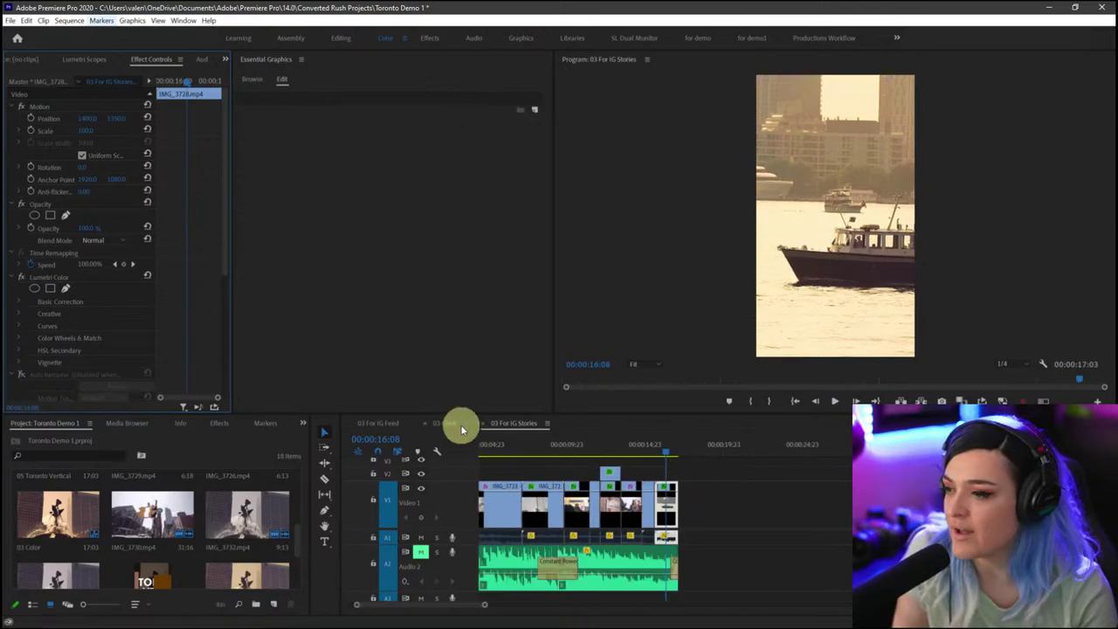
left_click(375, 423)
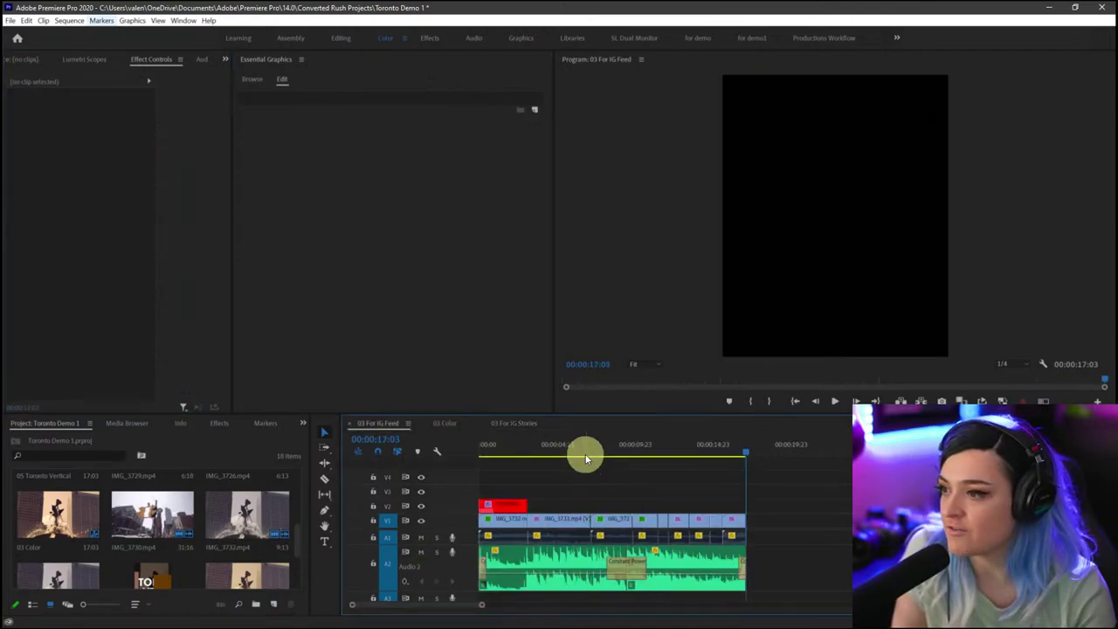
left_click(524, 426)
left_click(445, 423)
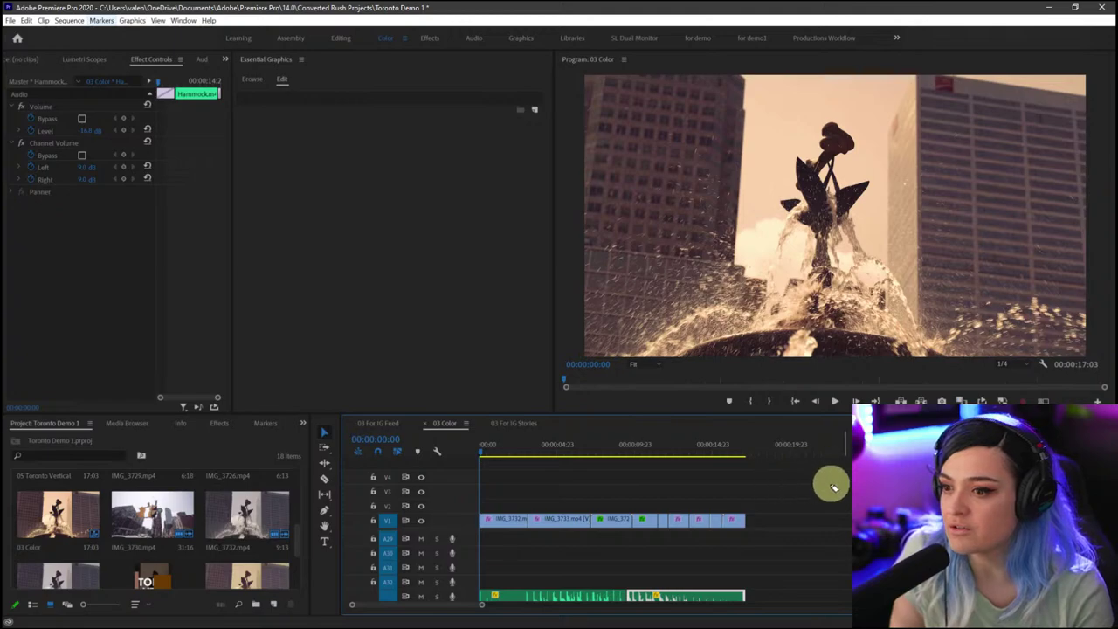
left_click(513, 424)
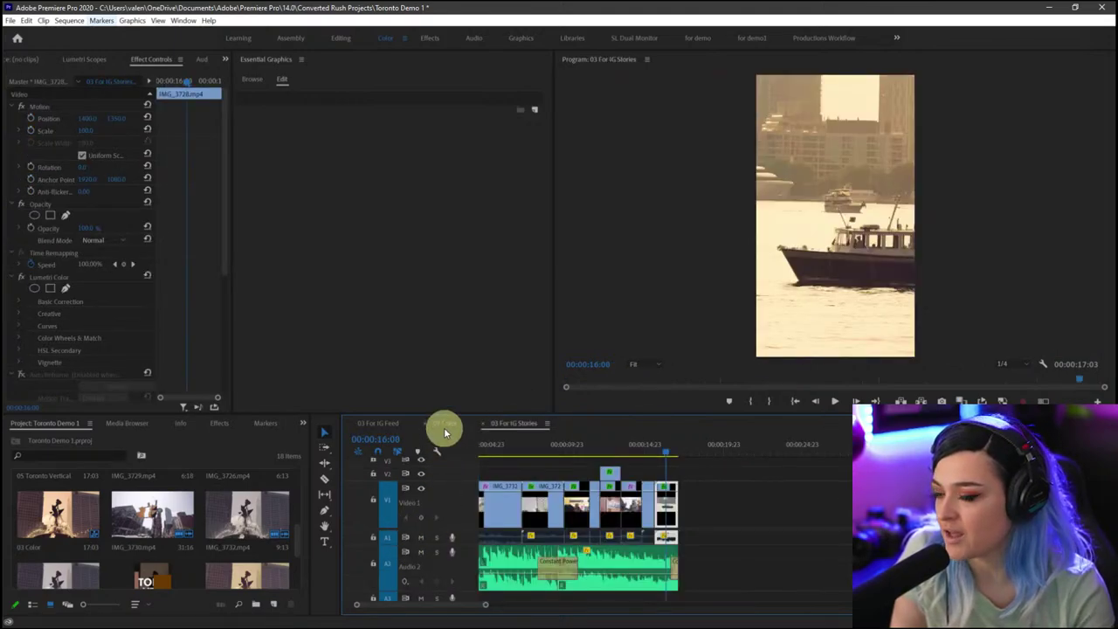
- Open the export settings for the 03 Color sequence with no clip selected
left_click(443, 424)
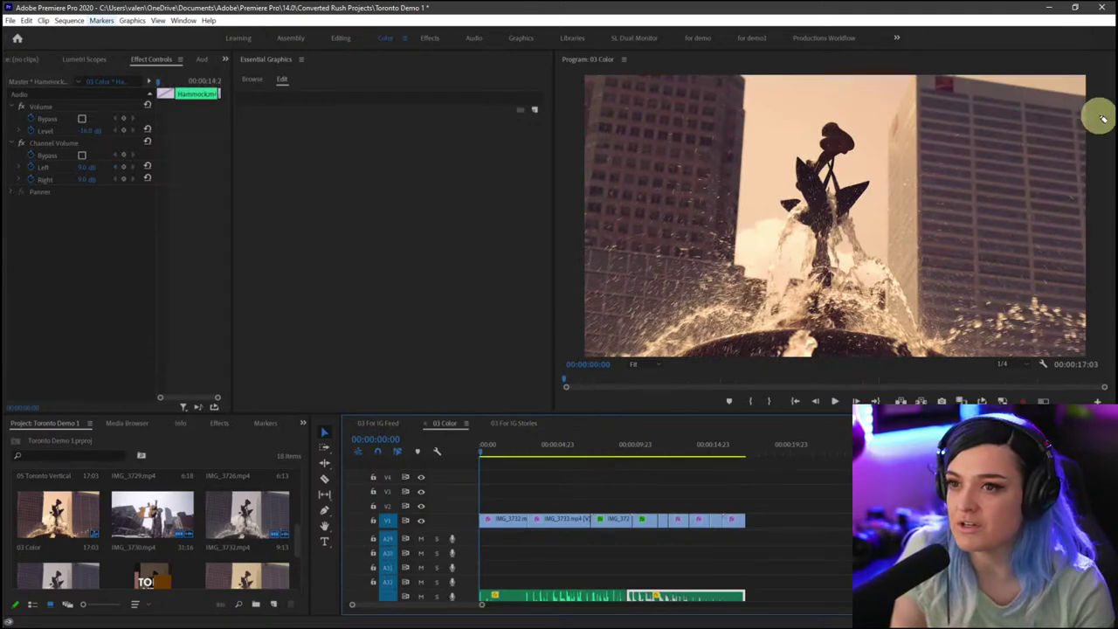
mouse_move(1067, 100)
left_mouse_down()
mouse_move(599, 445)
mouse_move(923, 163)
left_mouse_up()
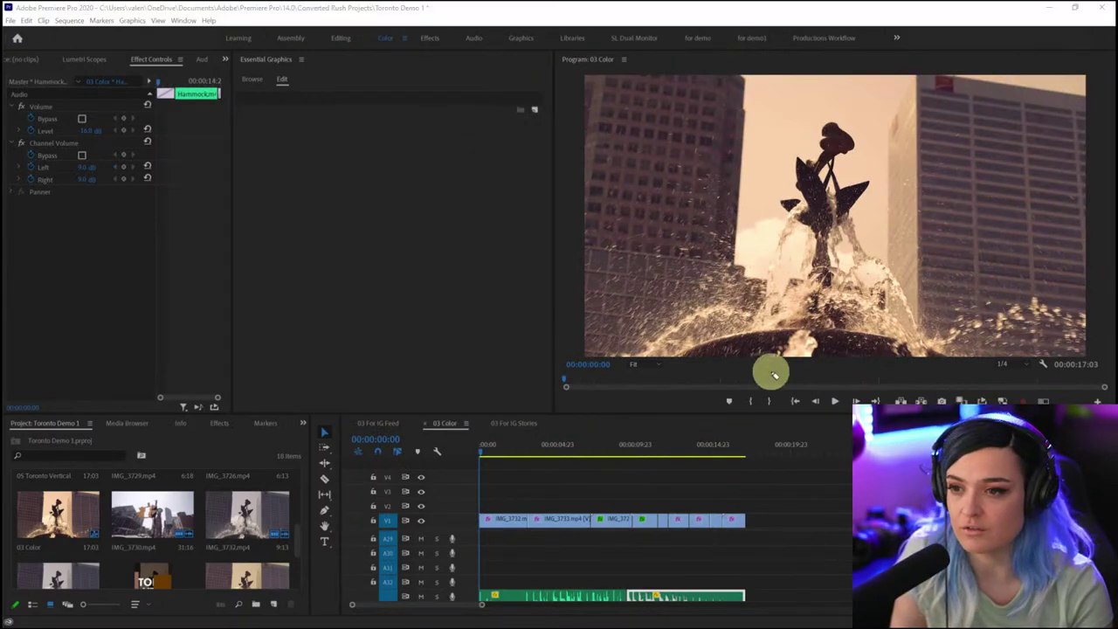
left_click(629, 487)
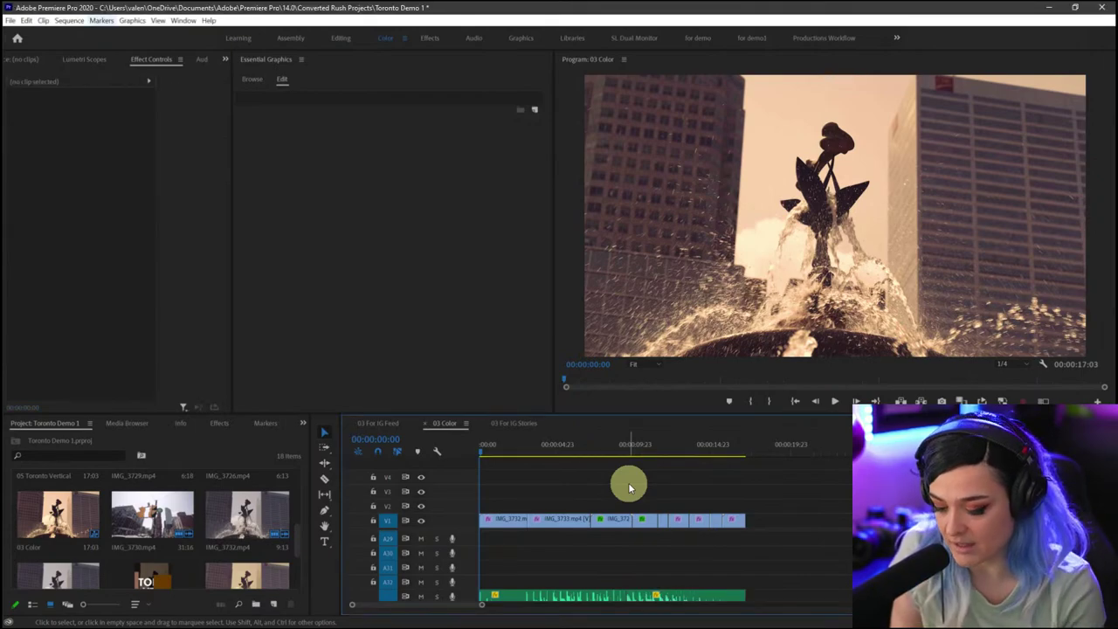
key("ctrl+m")
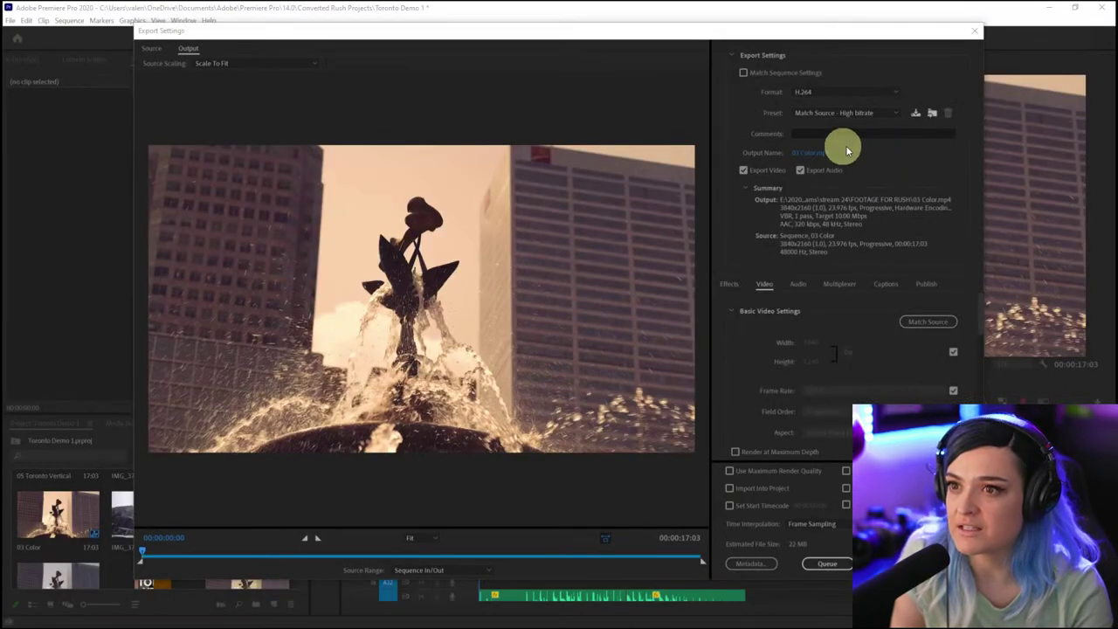
- Name the output Toronto for YouTube in a new EXPORTS folder inside stream 24 and queue the export in Adobe Media Encoder
left_click(816, 154)
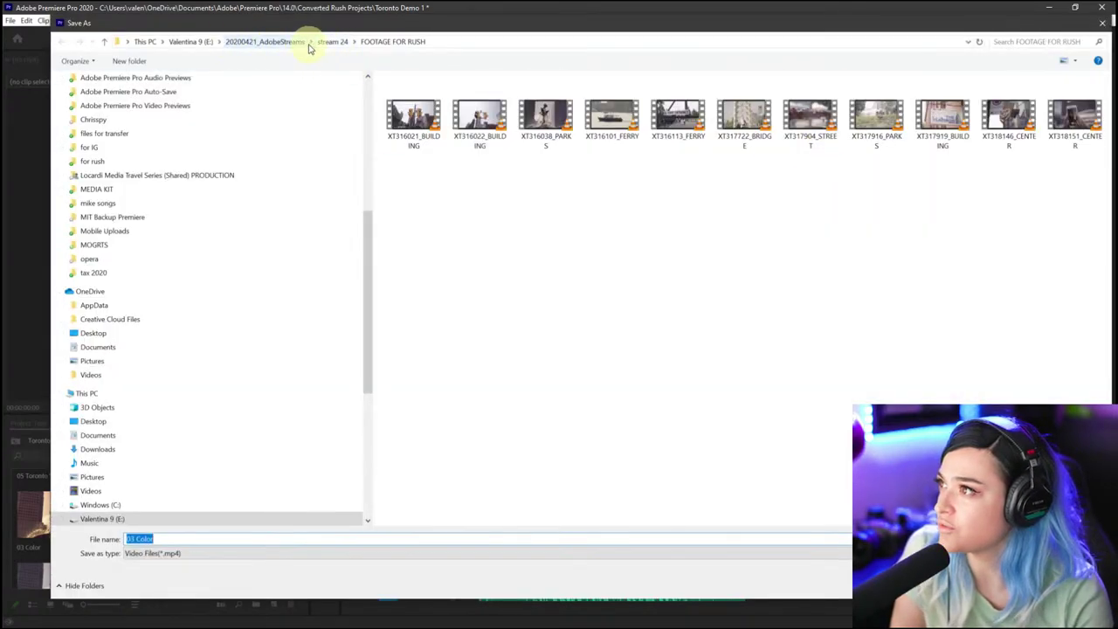
left_click(260, 42)
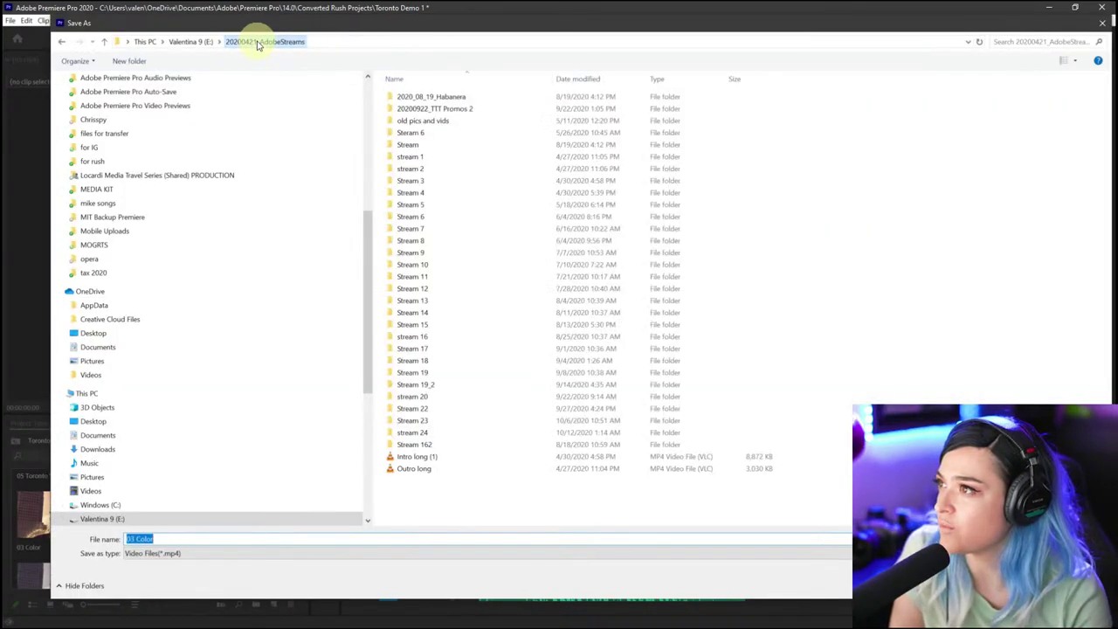
double_click(434, 432)
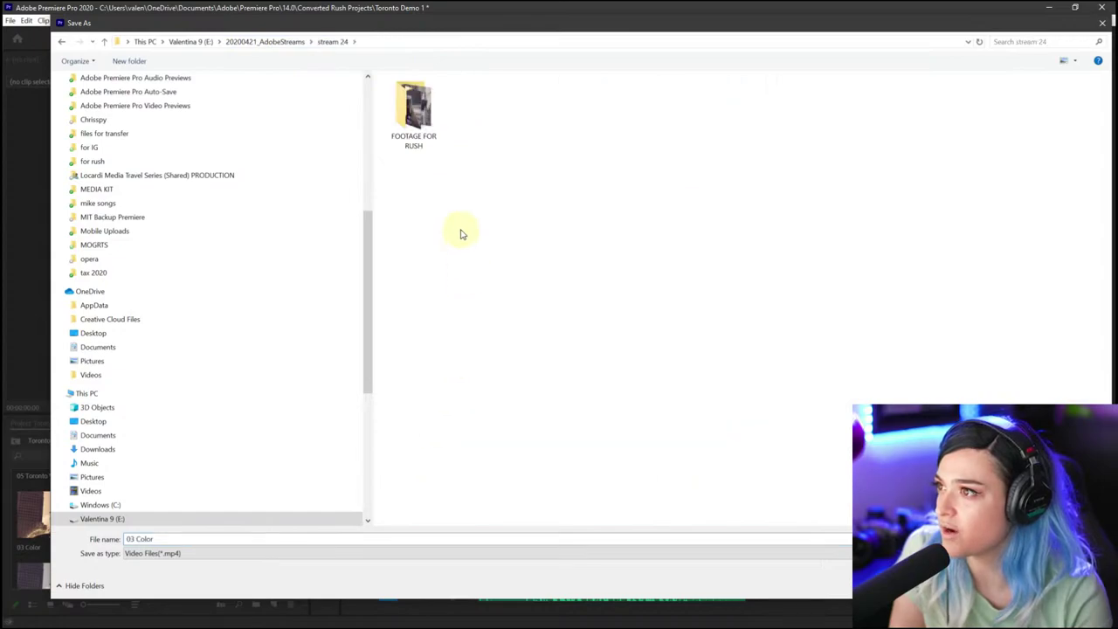
right_click(337, 230)
mouse_move(429, 372)
left_click(474, 372)
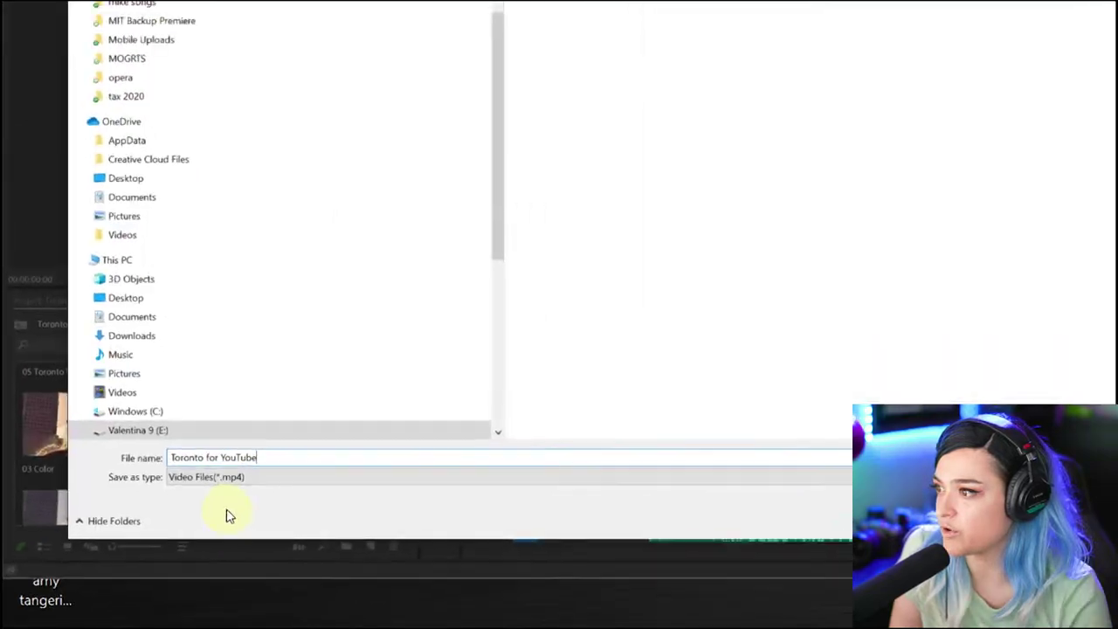
key("Return")
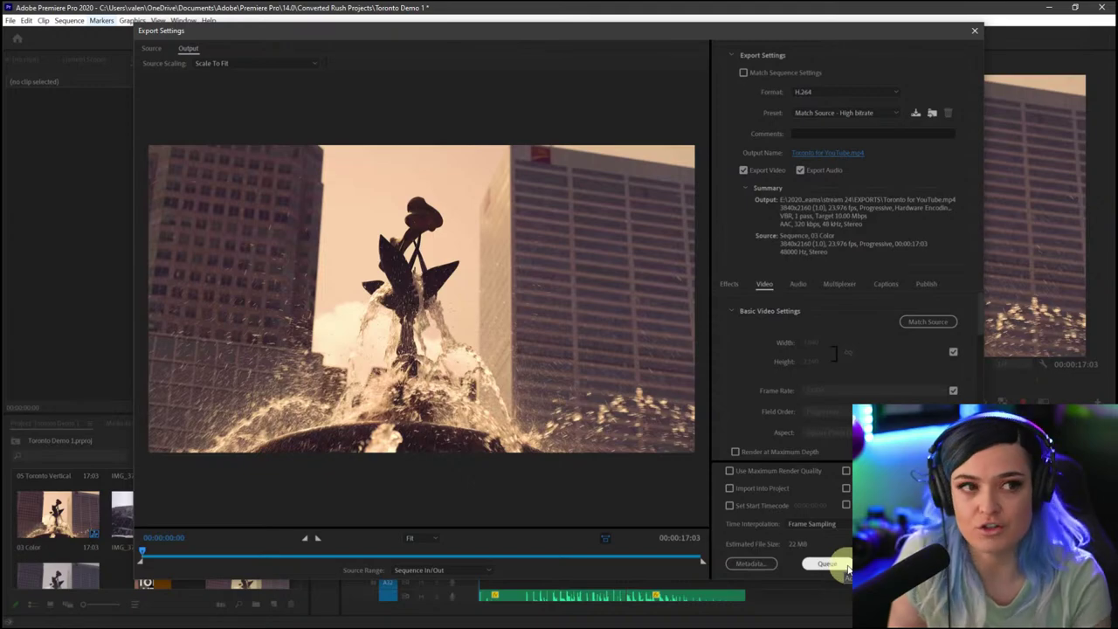
left_click(844, 567)
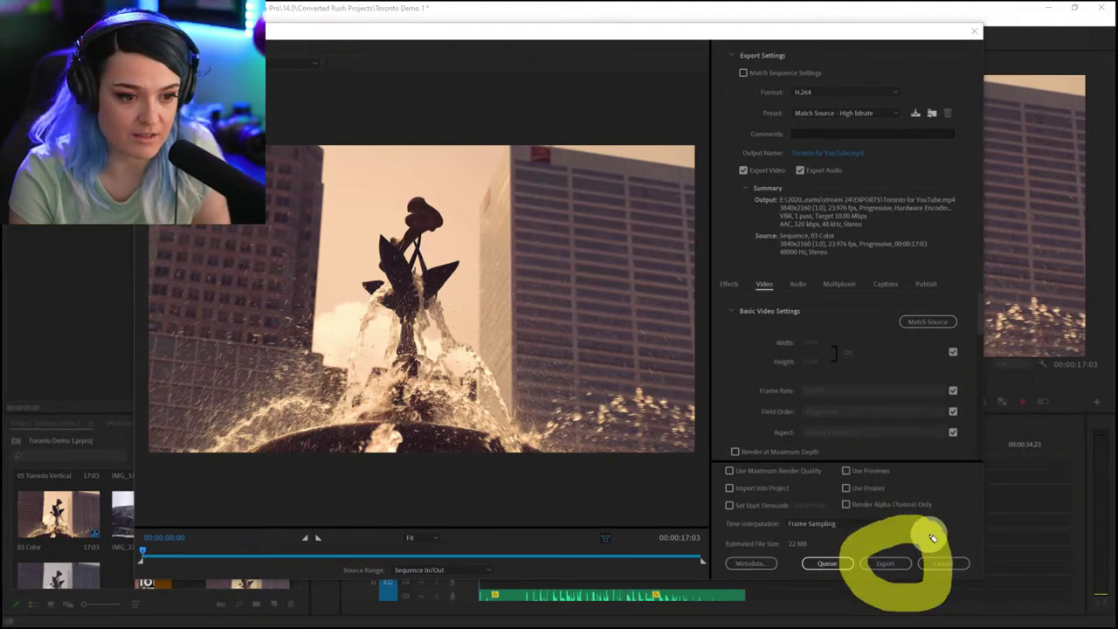
left_click(844, 565)
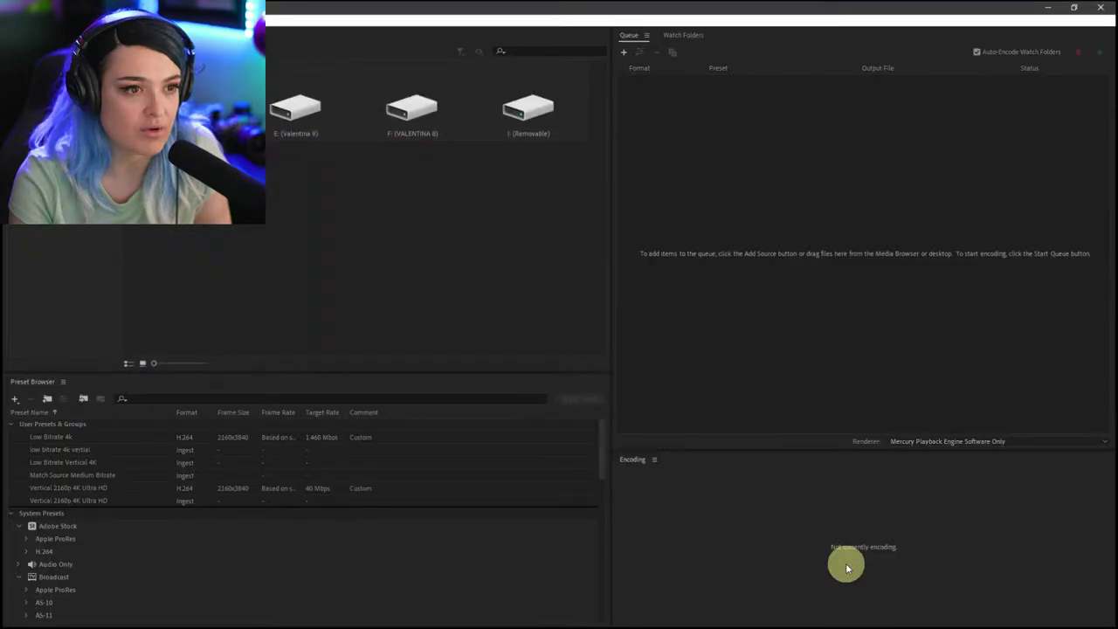